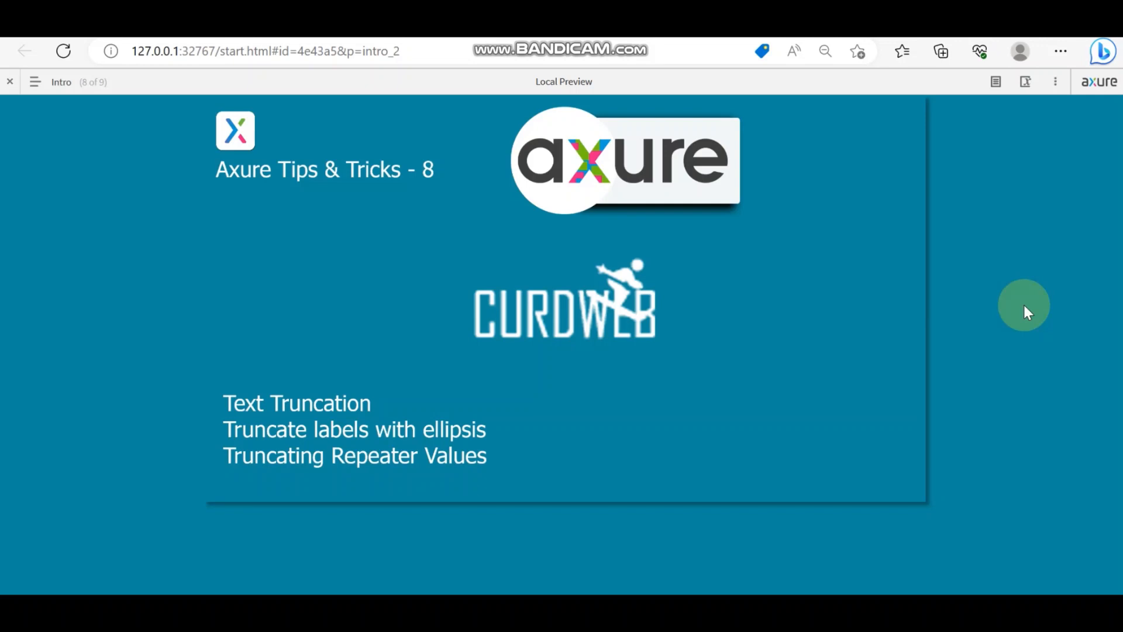
# Step: Open the AXURE Tricks 8 page in the local preview and examine the sample card's truncated description text
pyautogui.click(35, 82)
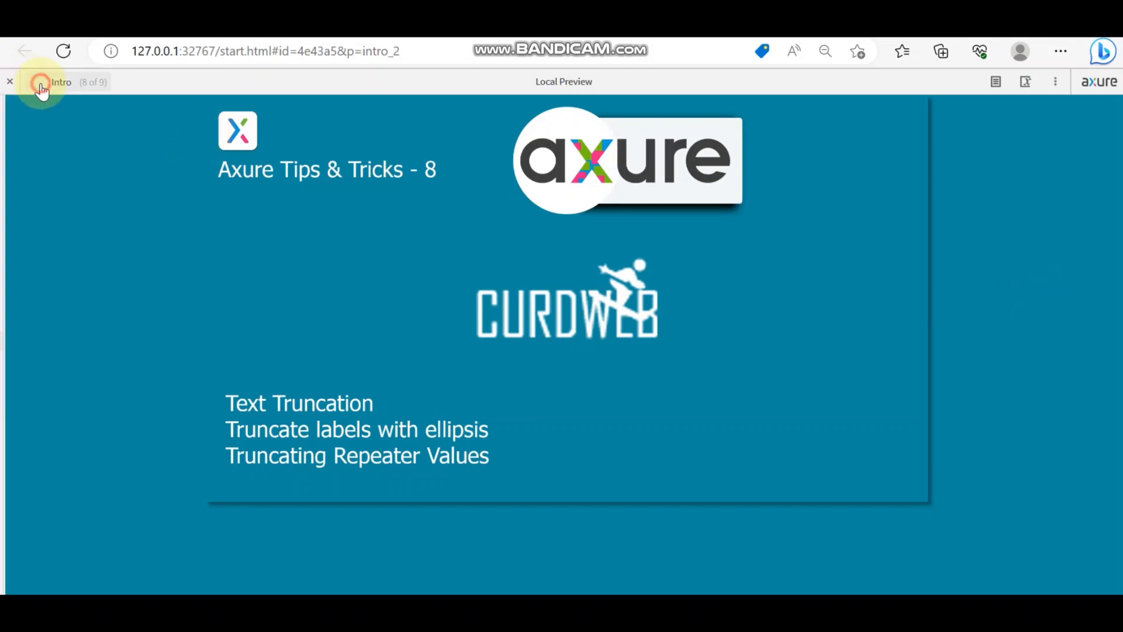
pyautogui.click(89, 367)
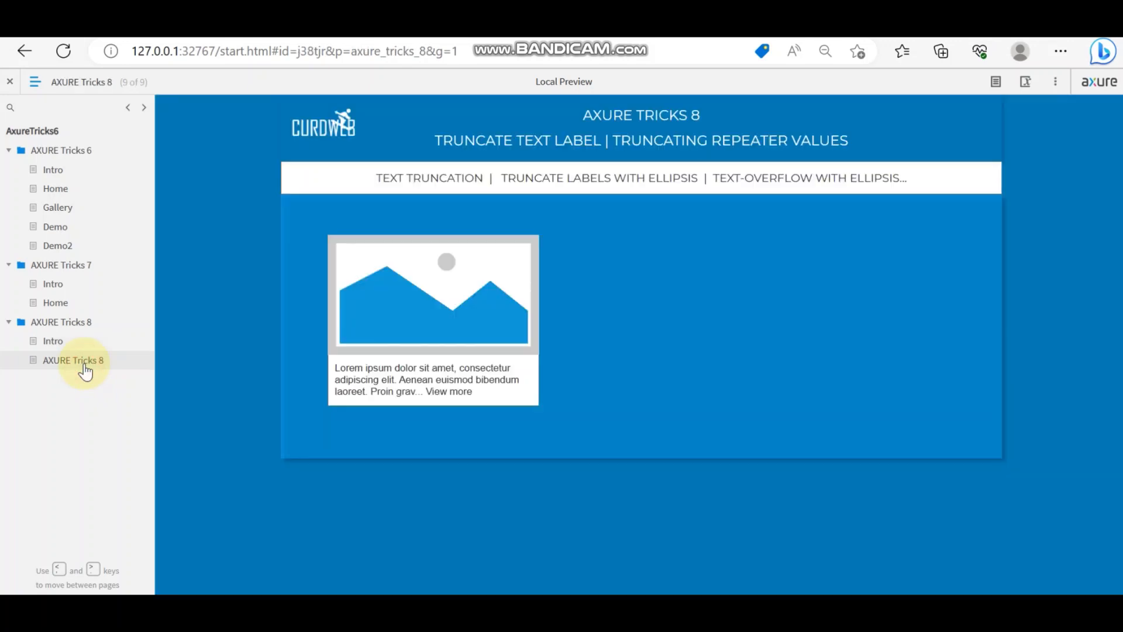
pyautogui.click(35, 82)
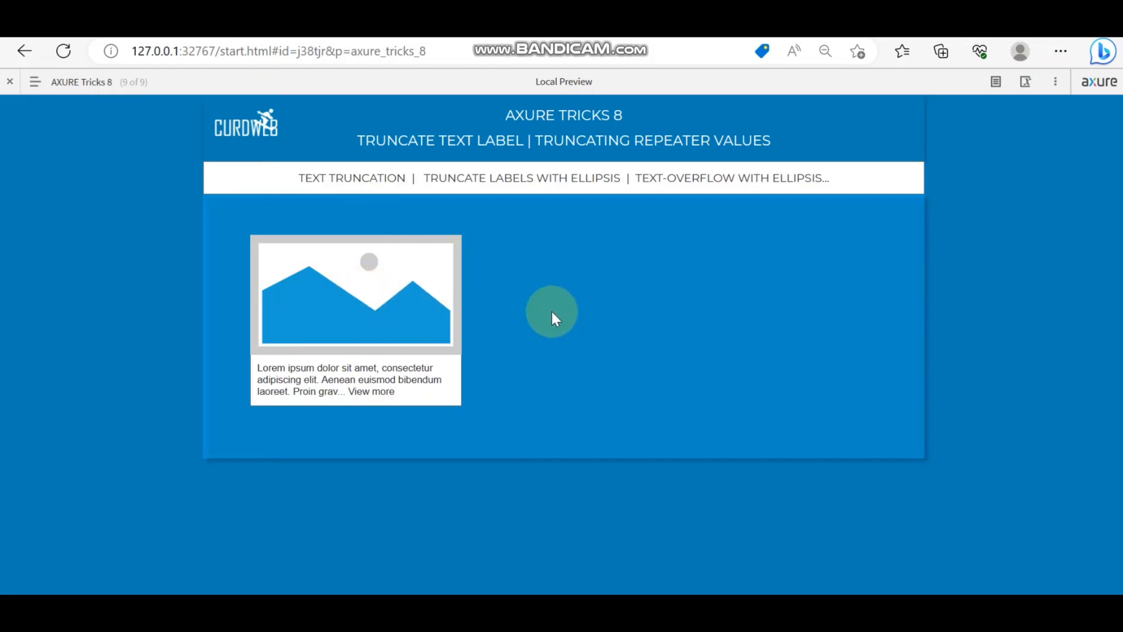
pyautogui.moveTo(403, 390); pyautogui.dragTo(254, 367)
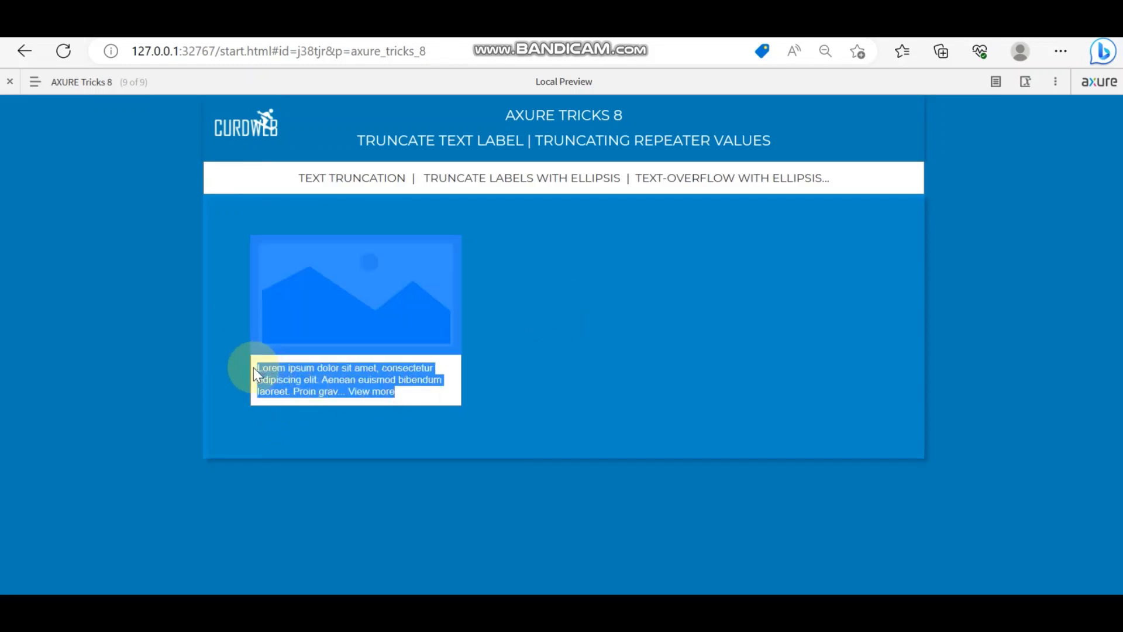
pyautogui.click(410, 395)
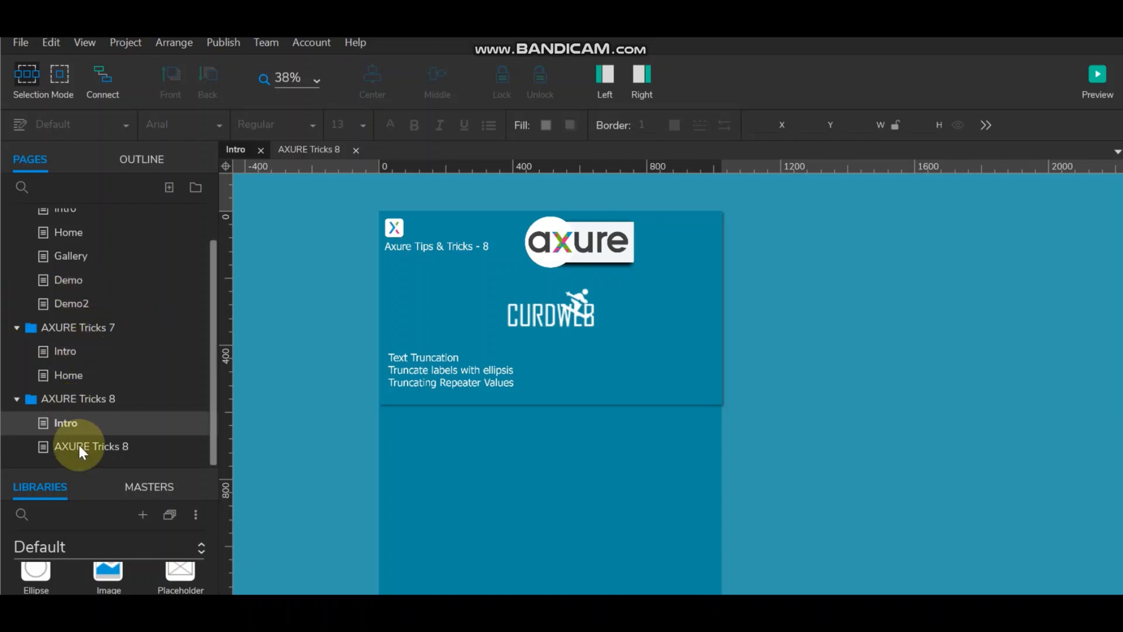
# Step: Switch to Axure RP and open the AXURE Tricks 8 page from its folder for editing
pyautogui.click(79, 445)
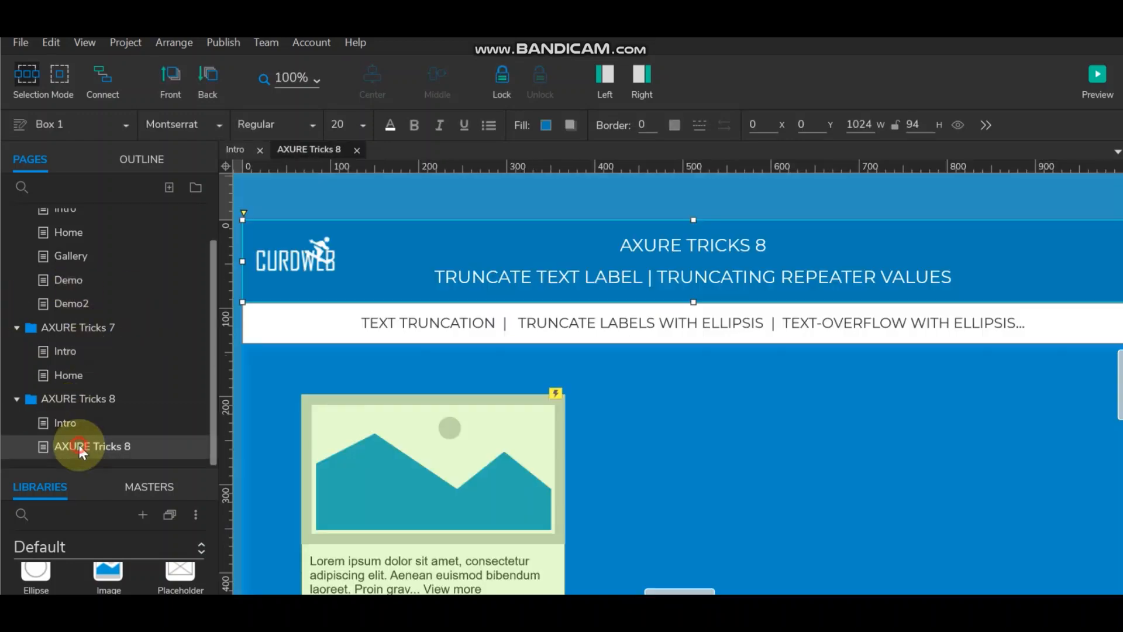
pyautogui.scroll(-2, 674, 315)
pyautogui.scroll(-3, 674, 313)
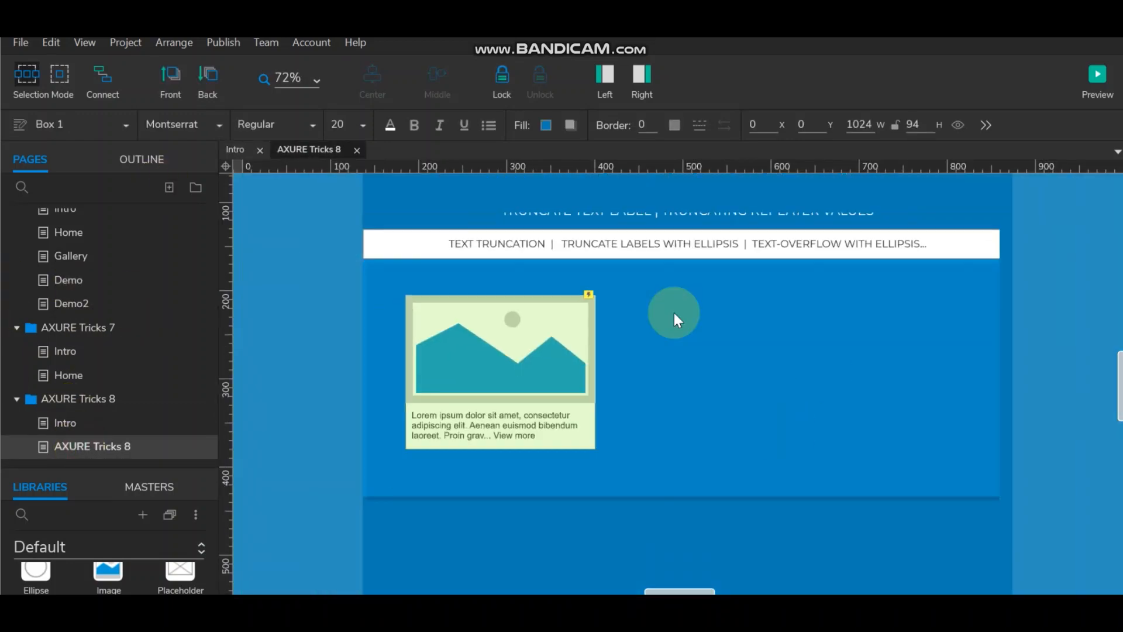
pyautogui.click(278, 347)
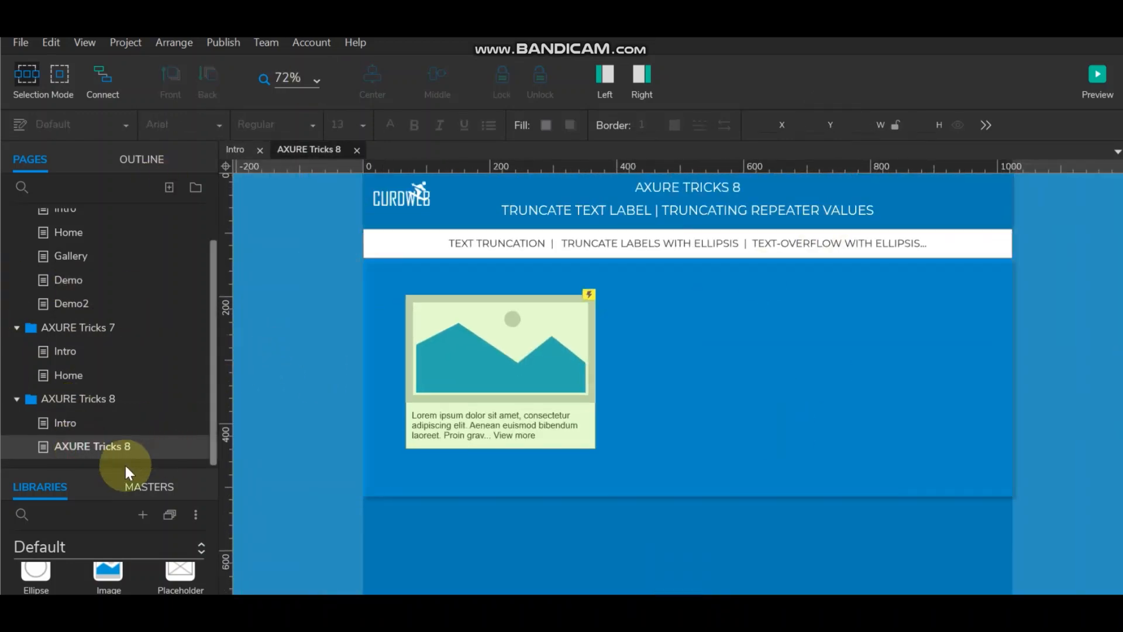
# Step: Place a Repeater widget from the Default library beside the existing card, at X 422, Y 198
pyautogui.moveTo(123, 467); pyautogui.dragTo(129, 232)
pyautogui.scroll(2, 107, 422)
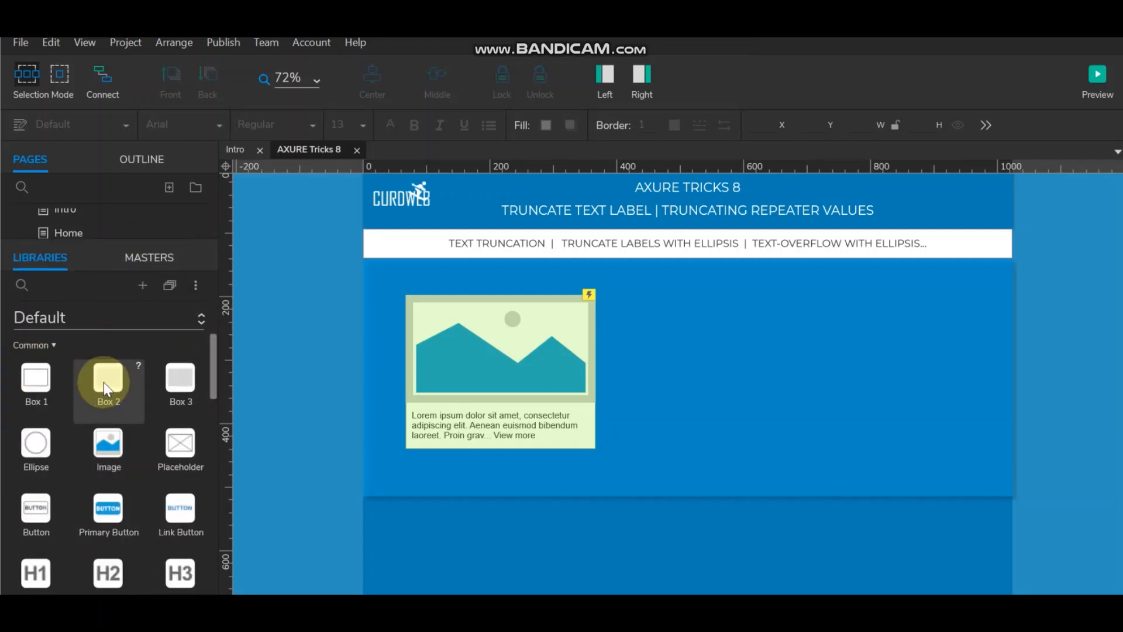
pyautogui.scroll(-2, 92, 448)
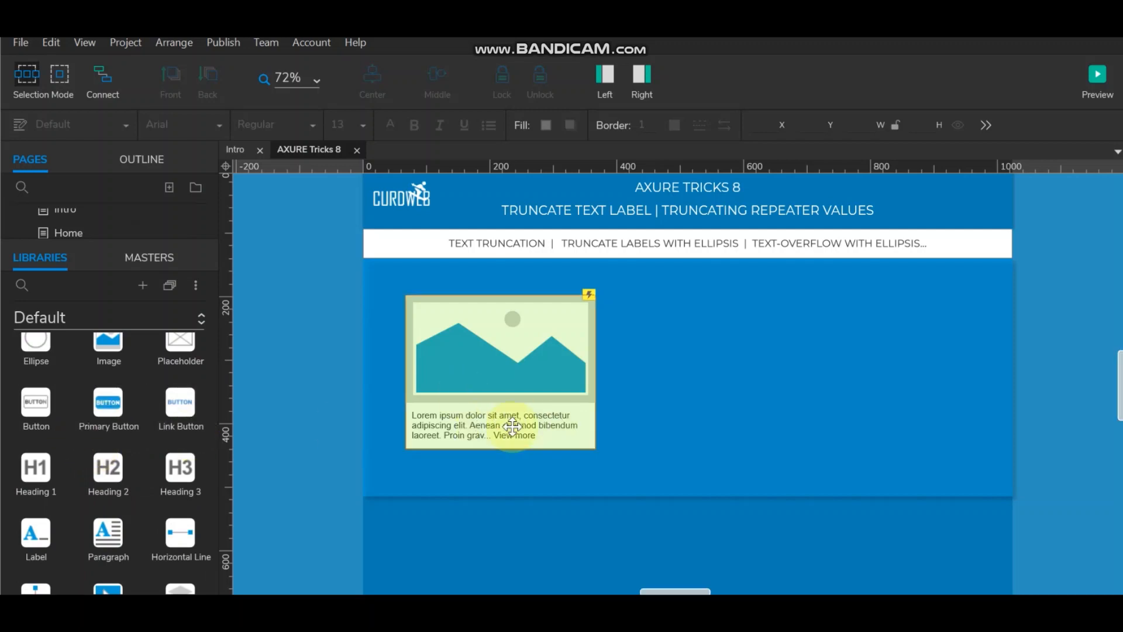
pyautogui.scroll(2, 119, 419)
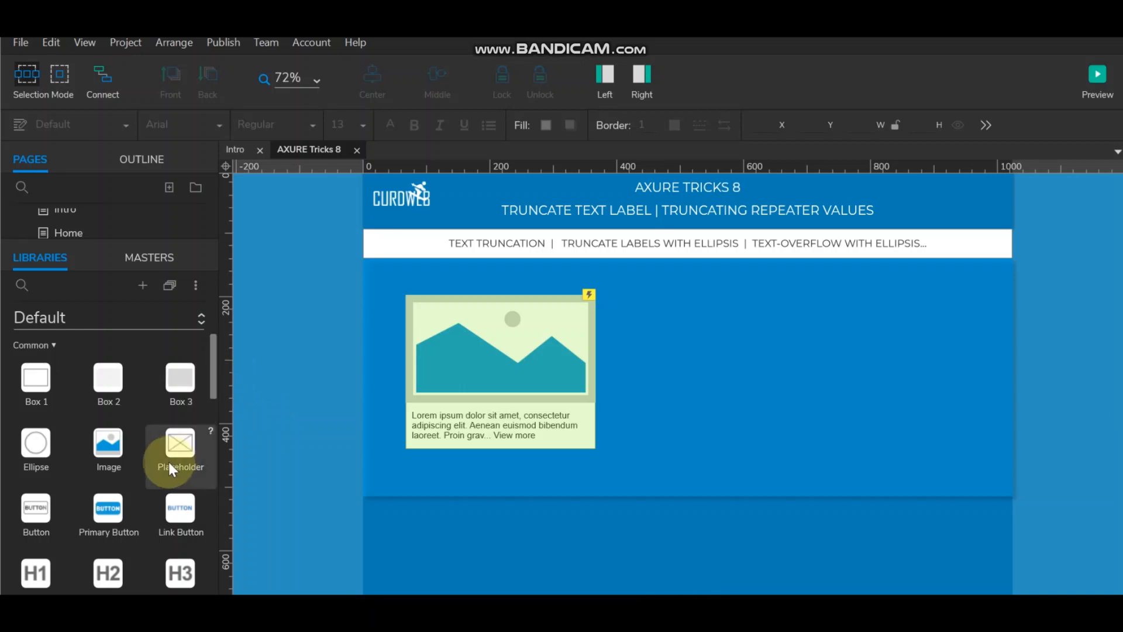
pyautogui.scroll(-3, 170, 468)
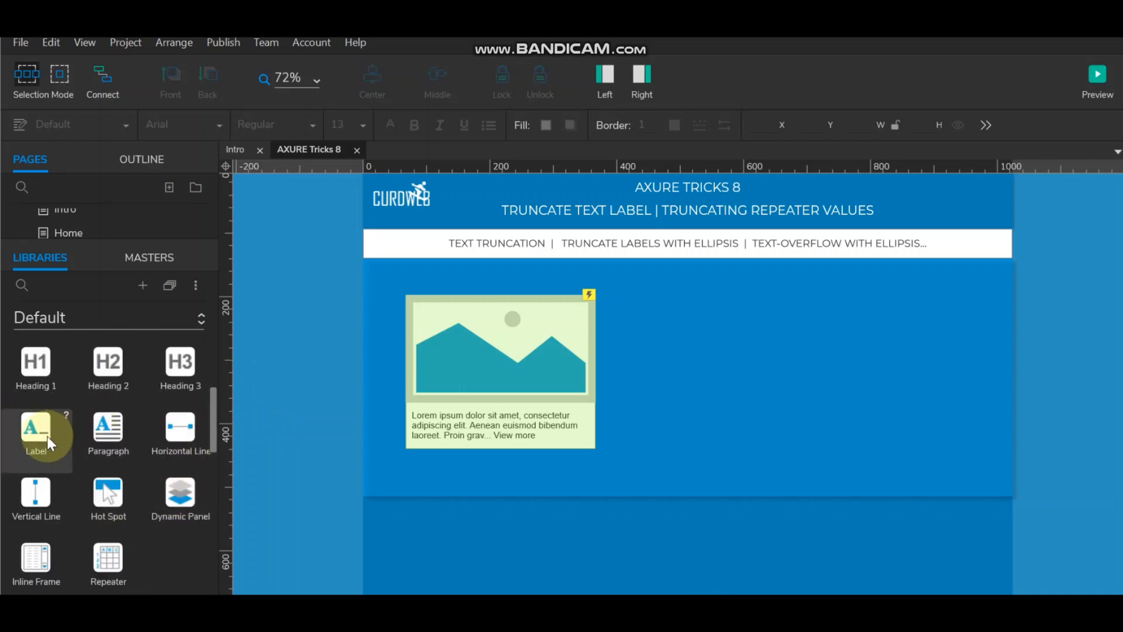
pyautogui.moveTo(97, 556); pyautogui.dragTo(631, 292)
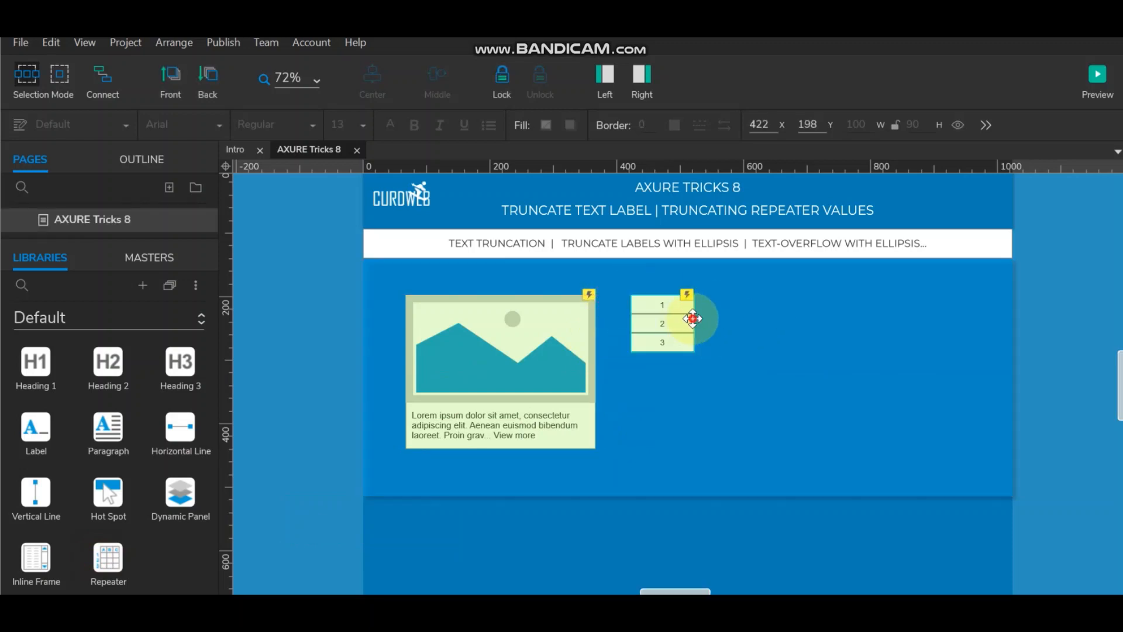
# Step: Open the new repeater's item for editing and resize its box to 300 wide and about 220 high
pyautogui.doubleClick(678, 318)
pyautogui.click(683, 317)
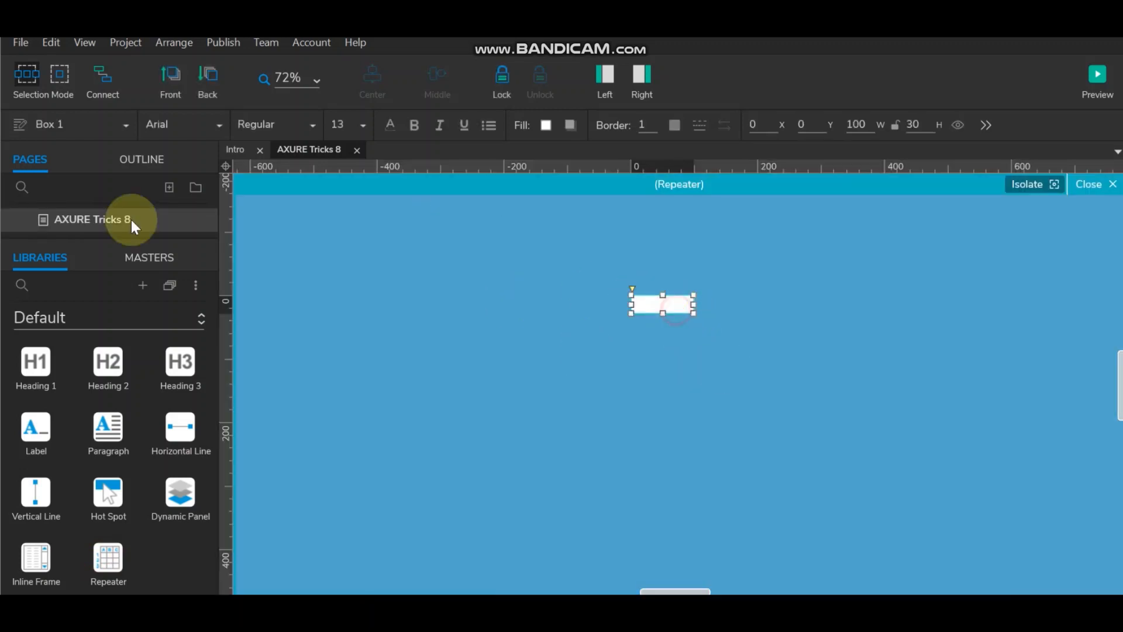
pyautogui.click(850, 127)
pyautogui.write('3')
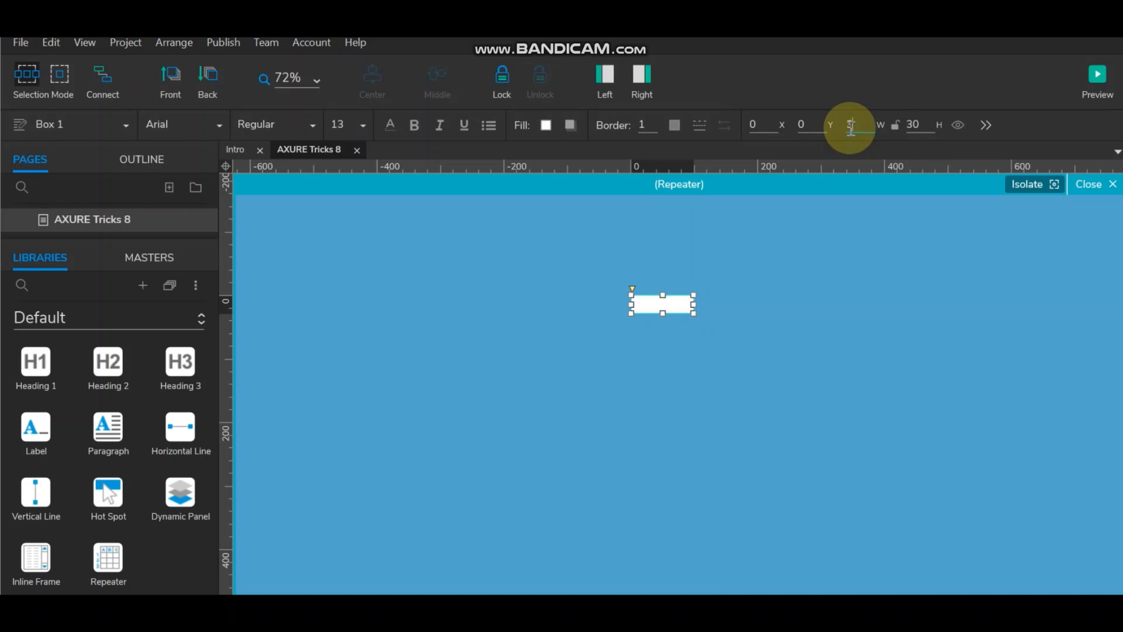
pyautogui.press('Return')
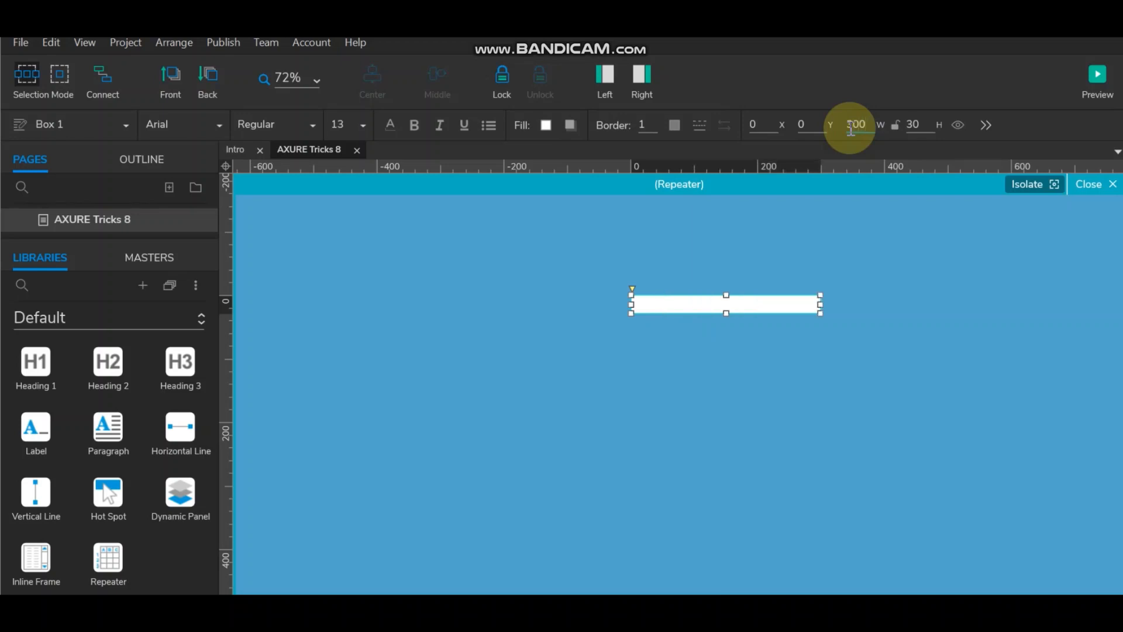
pyautogui.moveTo(726, 314); pyautogui.dragTo(726, 433)
pyautogui.click(969, 355)
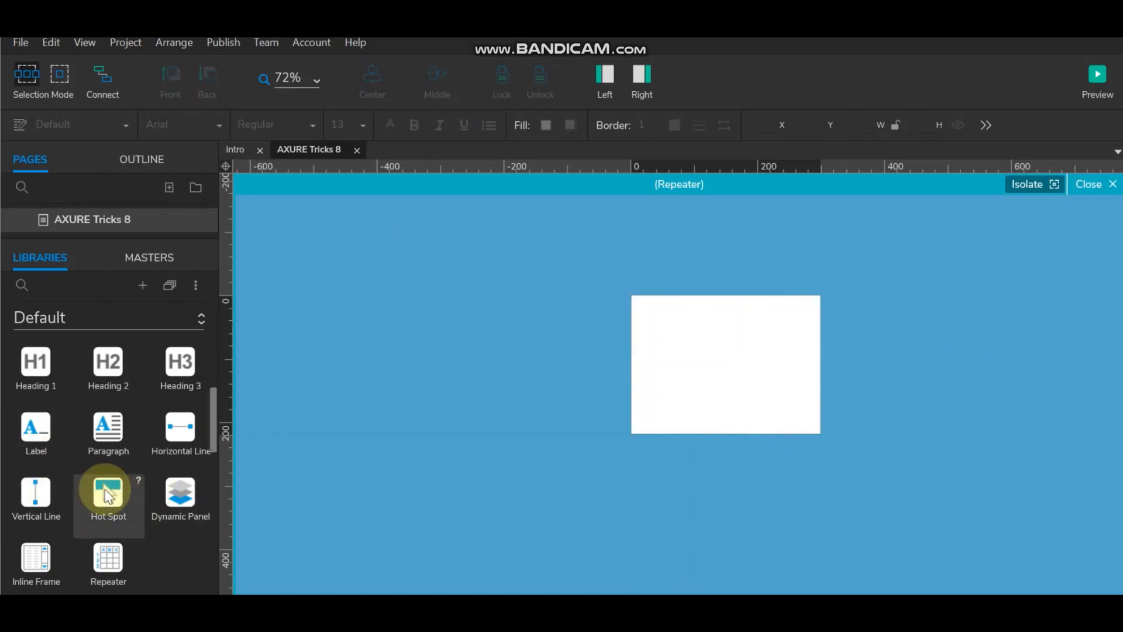
# Step: Add a 300 by 170 Image widget at the box's upper edge and extend the box's height to about 228
pyautogui.scroll(3, 104, 489)
pyautogui.moveTo(104, 458); pyautogui.dragTo(636, 297)
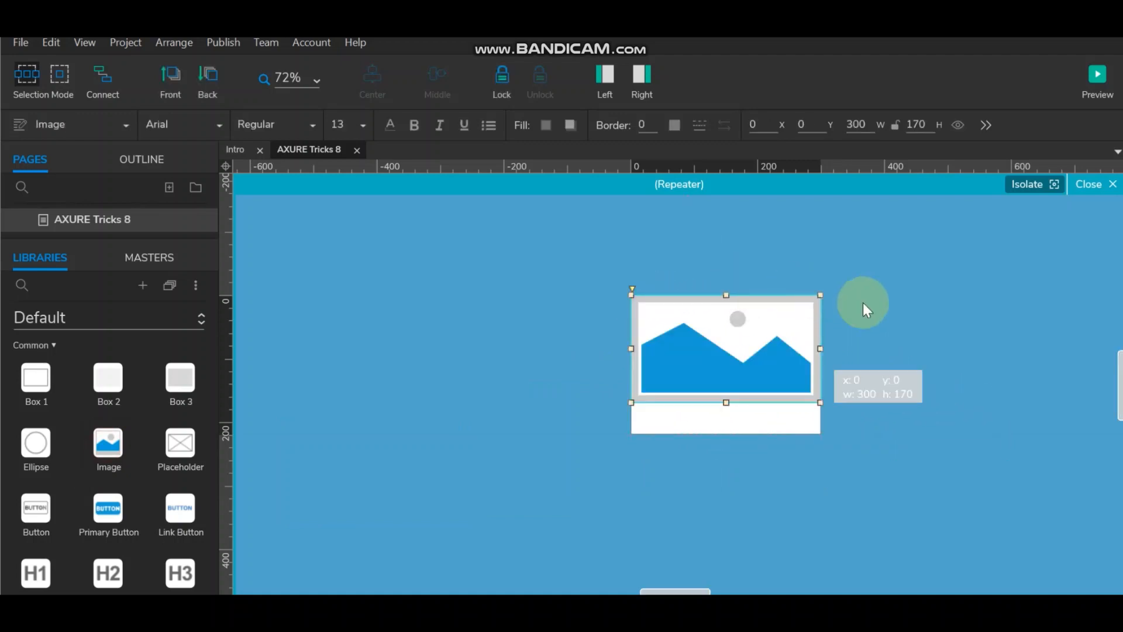
pyautogui.click(749, 427)
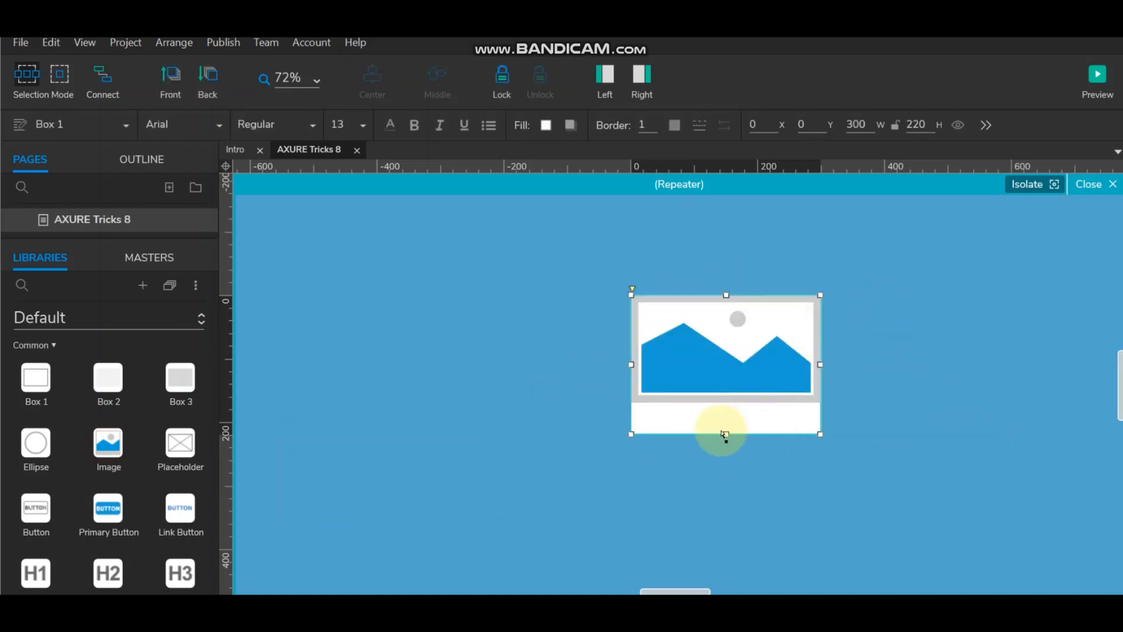
pyautogui.click(860, 438)
pyautogui.click(774, 416)
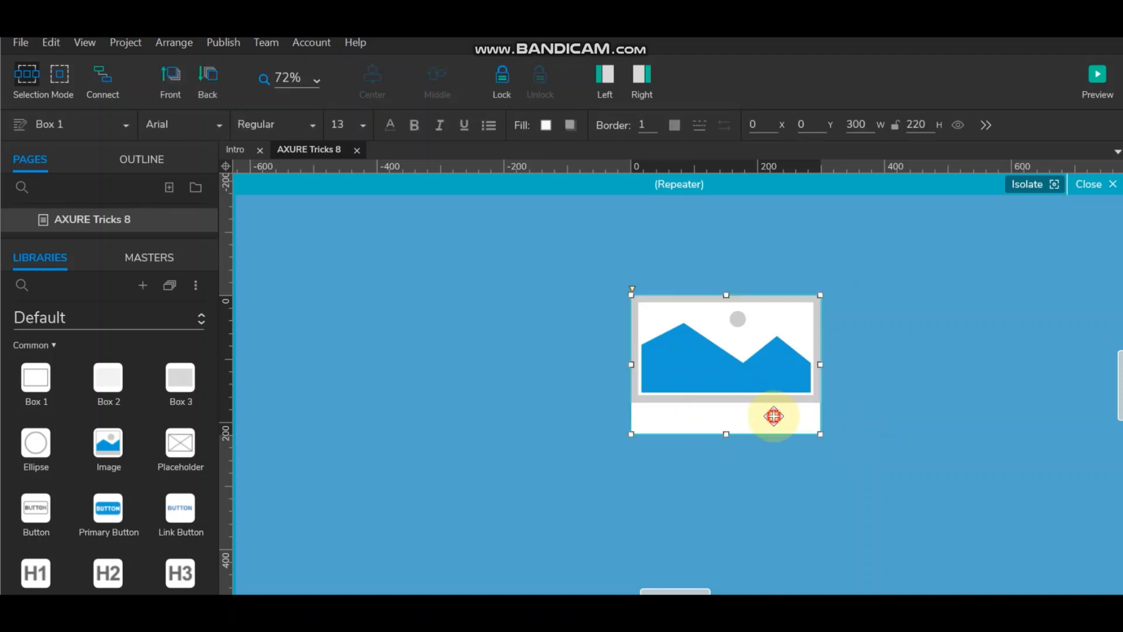
pyautogui.moveTo(726, 434); pyautogui.dragTo(726, 438)
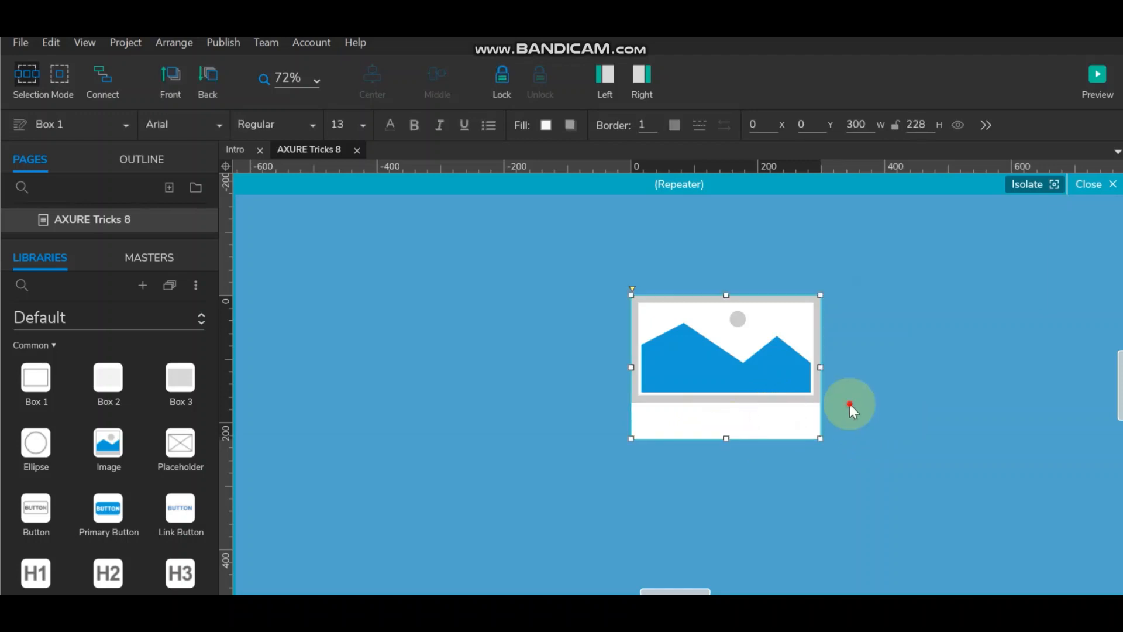
pyautogui.click(850, 403)
pyautogui.click(733, 436)
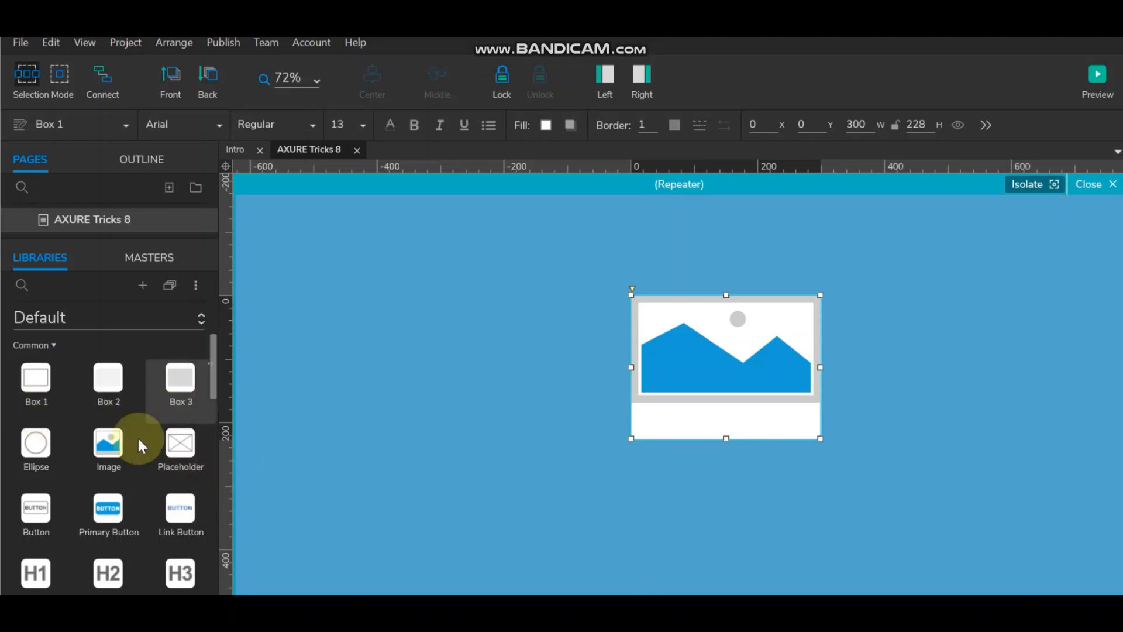
# Step: Add a Label widget below the image at about X 11, Y 183, and stretch it to about 284 by 31
pyautogui.scroll(-3, 65, 494)
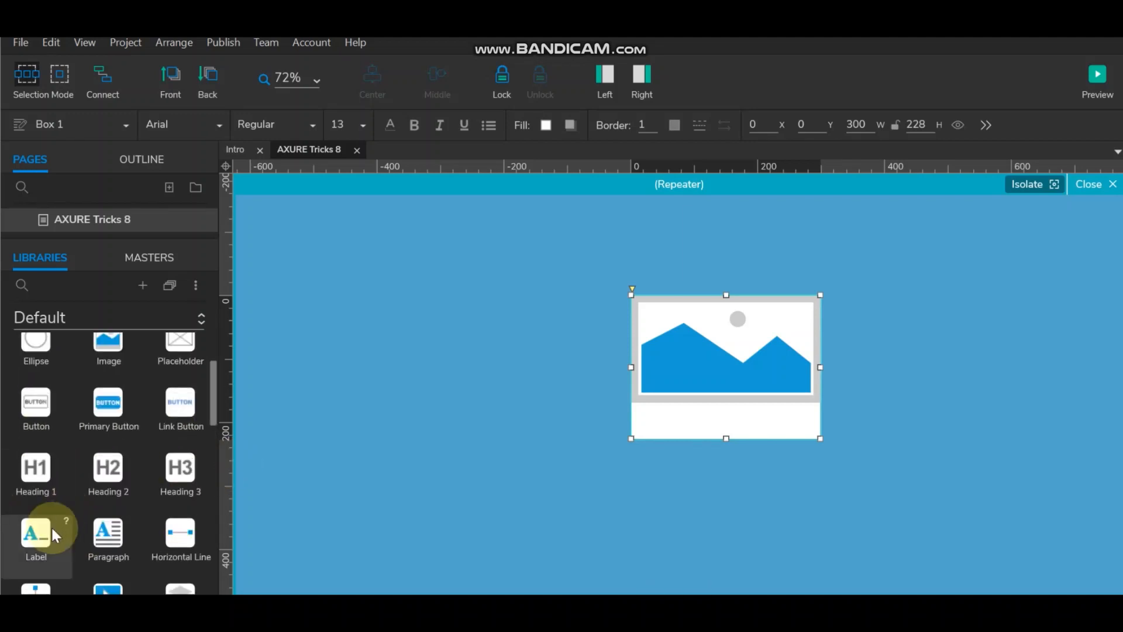
pyautogui.moveTo(41, 529); pyautogui.dragTo(640, 412)
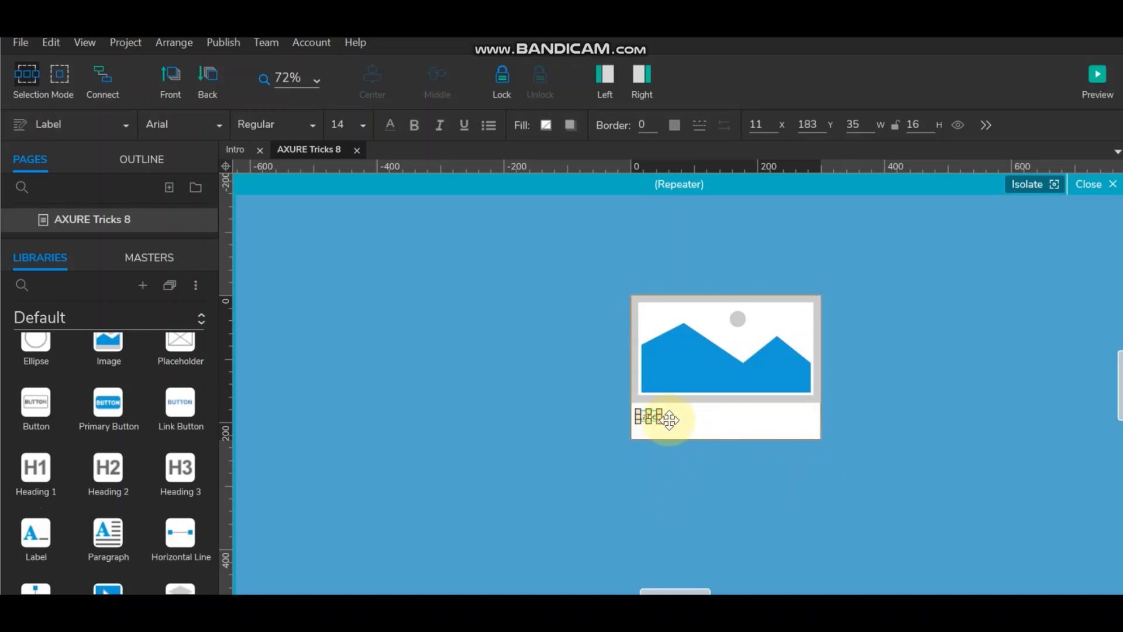
pyautogui.scroll(4, 704, 409)
pyautogui.scroll(2, 704, 411)
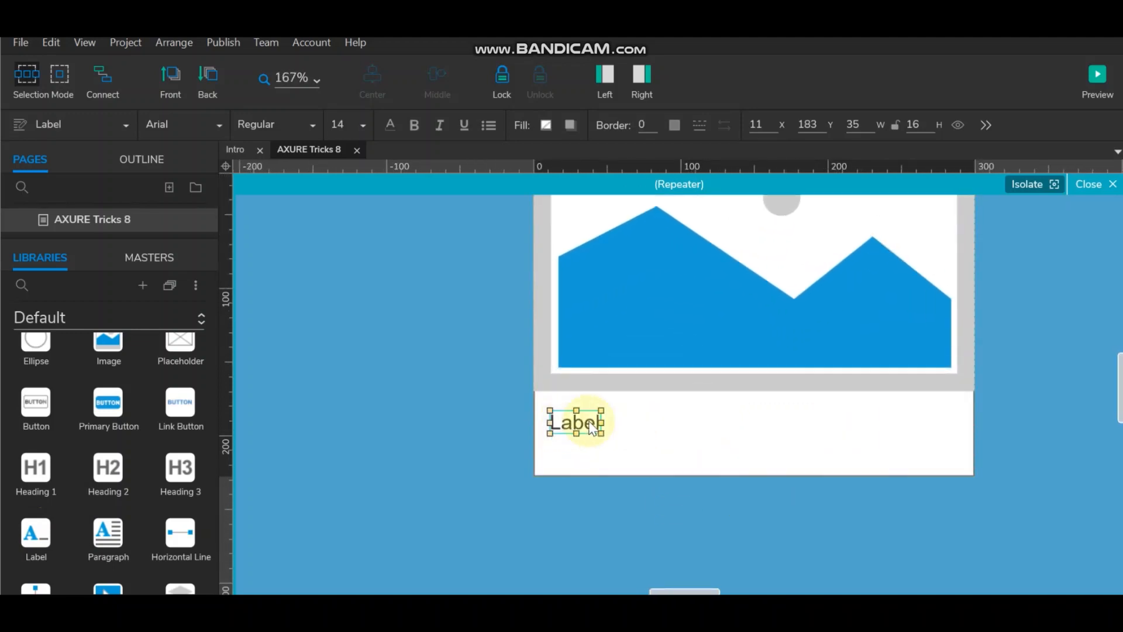
pyautogui.moveTo(602, 422); pyautogui.dragTo(966, 422)
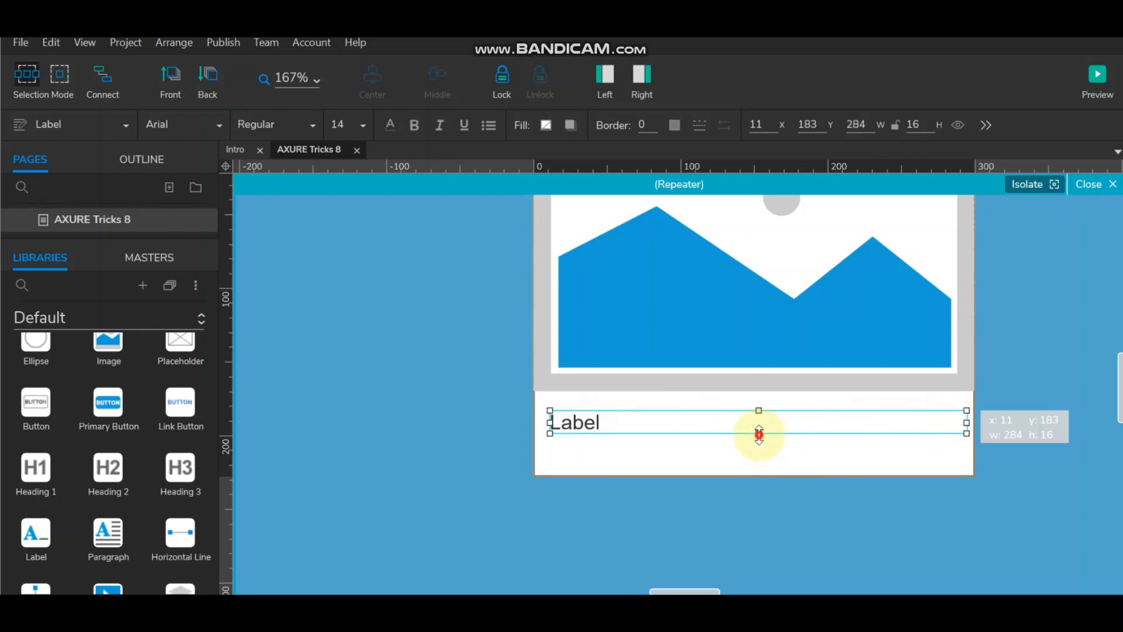
pyautogui.moveTo(758, 433); pyautogui.dragTo(759, 455)
pyautogui.click(1002, 411)
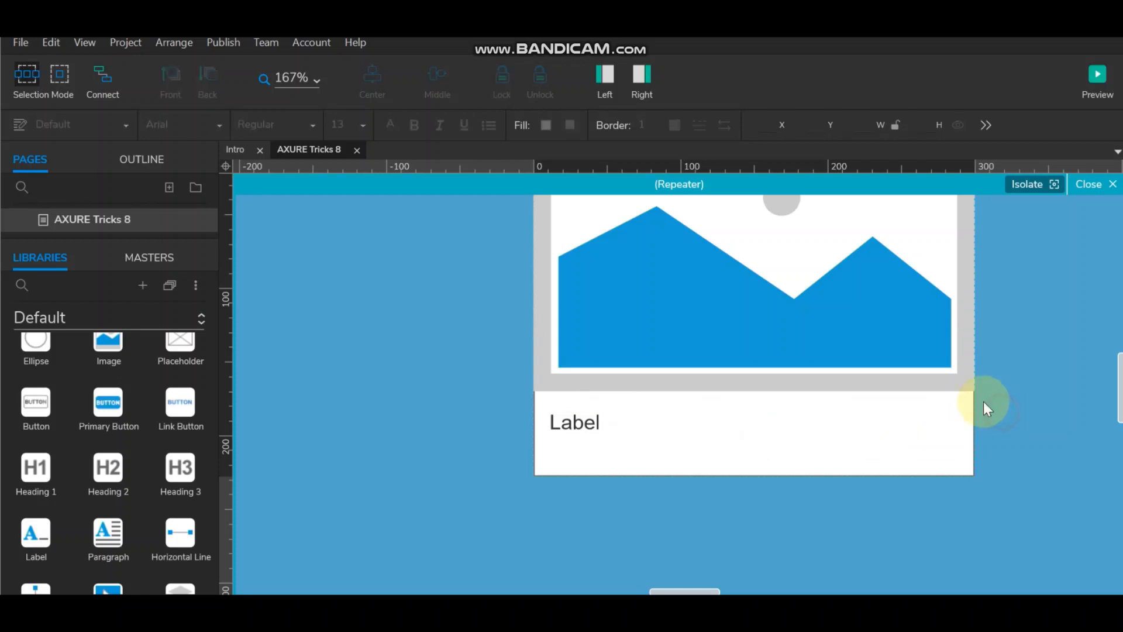
pyautogui.click(725, 436)
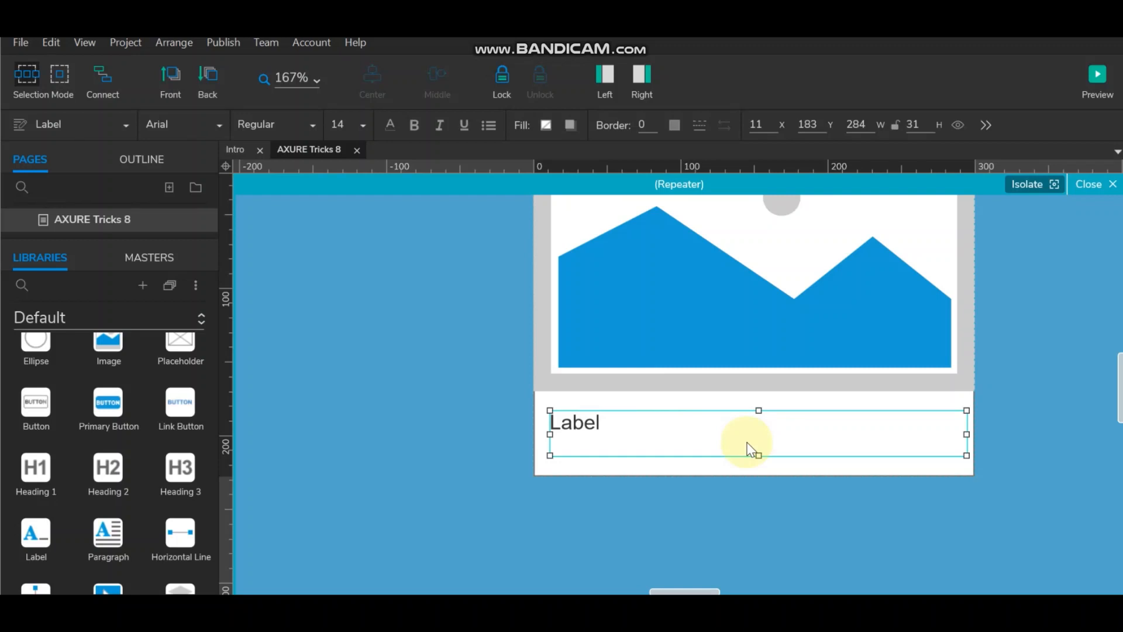
pyautogui.scroll(3, 169, 374)
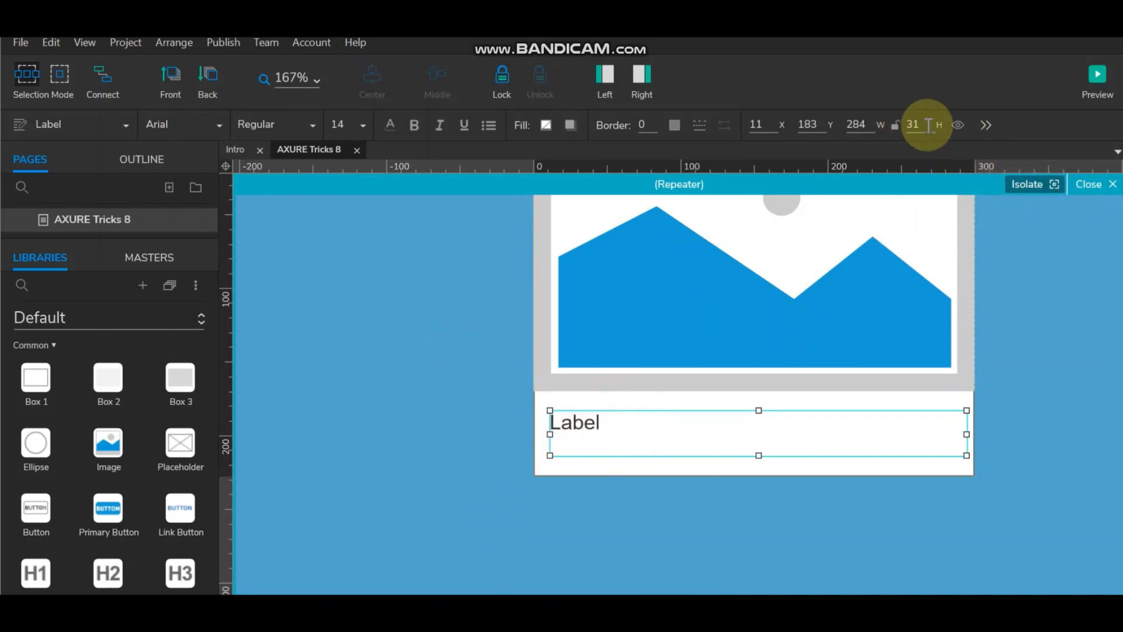
pyautogui.click(1098, 192)
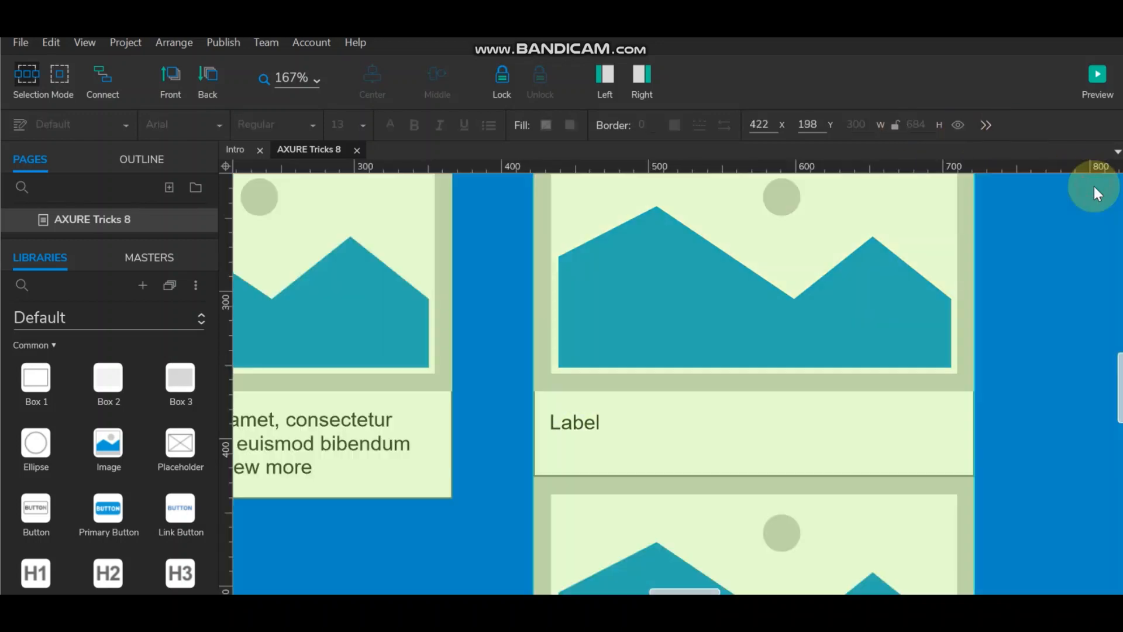
pyautogui.scroll(-2, 707, 416)
pyautogui.doubleClick(708, 416)
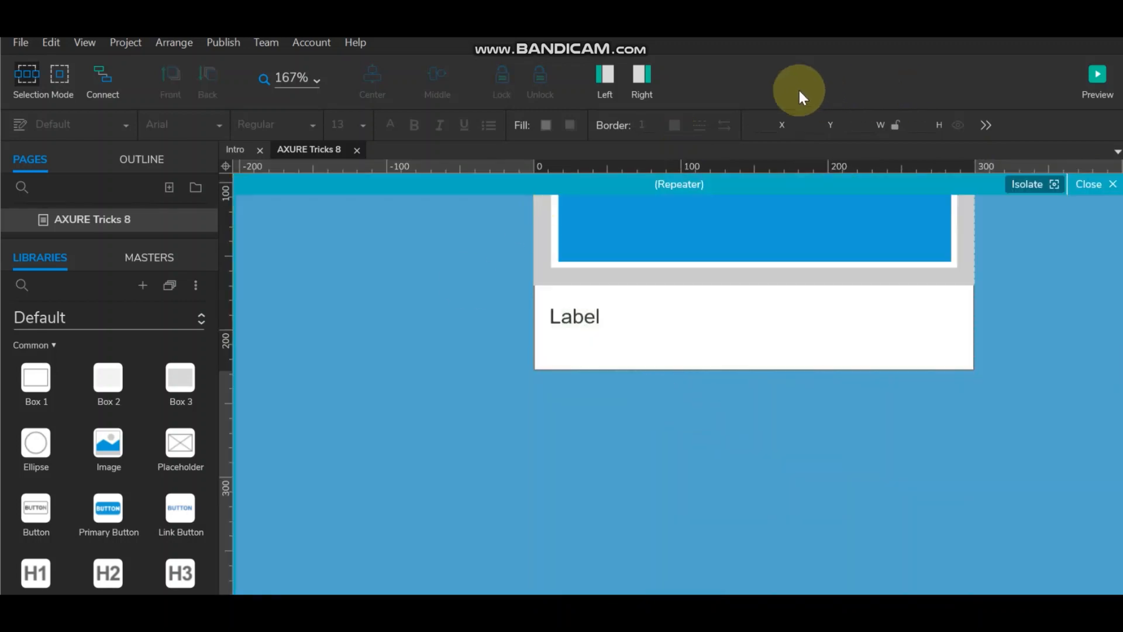
pyautogui.scroll(2, 799, 318)
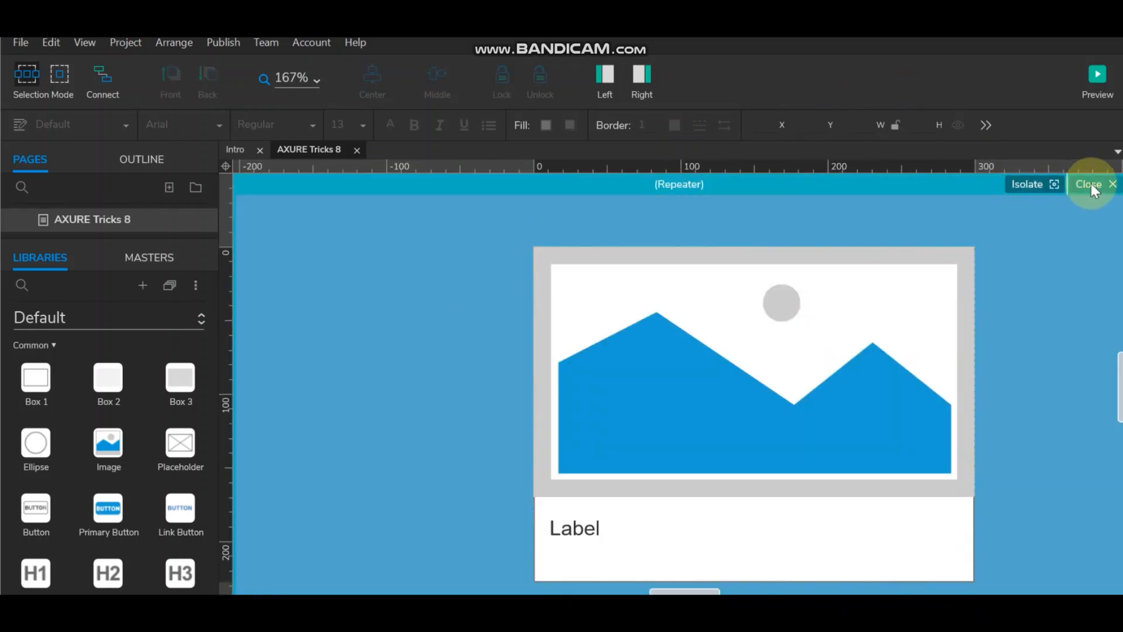
# Step: Hide the page and library area, exit the repeater's item editing, and display the repeater's style and data settings
pyautogui.click(603, 83)
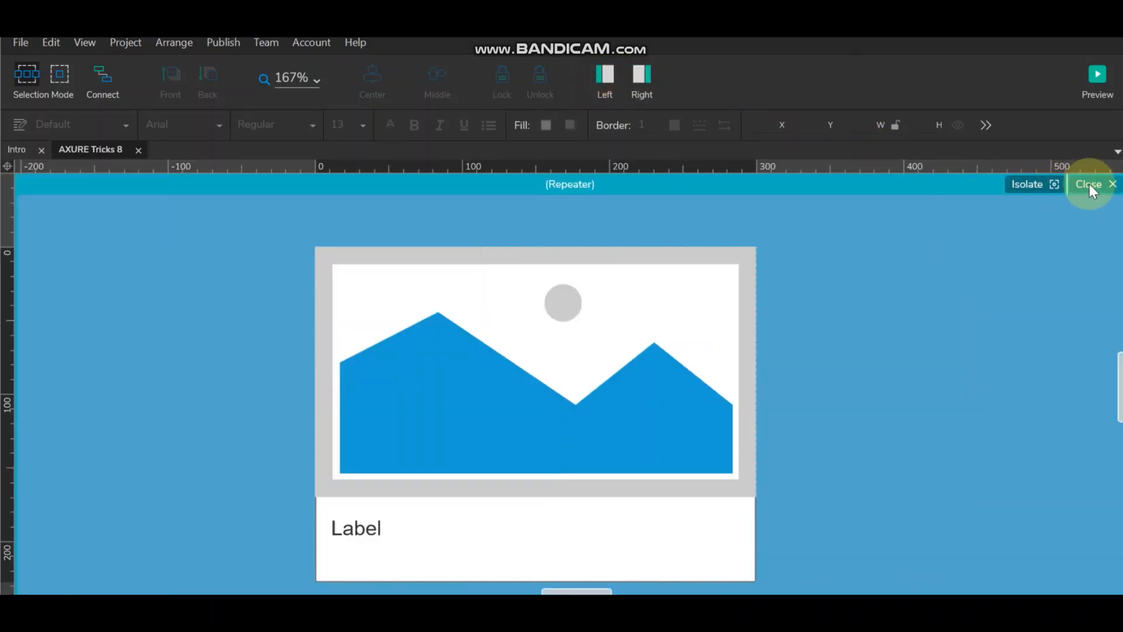
pyautogui.click(441, 396)
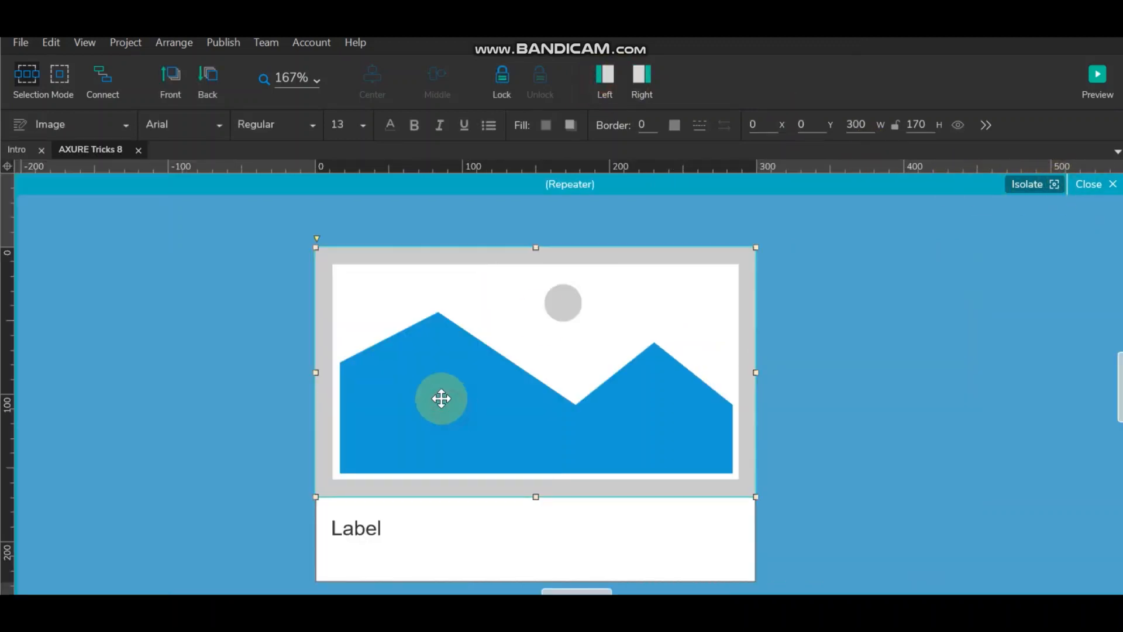
pyautogui.click(1091, 185)
pyautogui.click(641, 75)
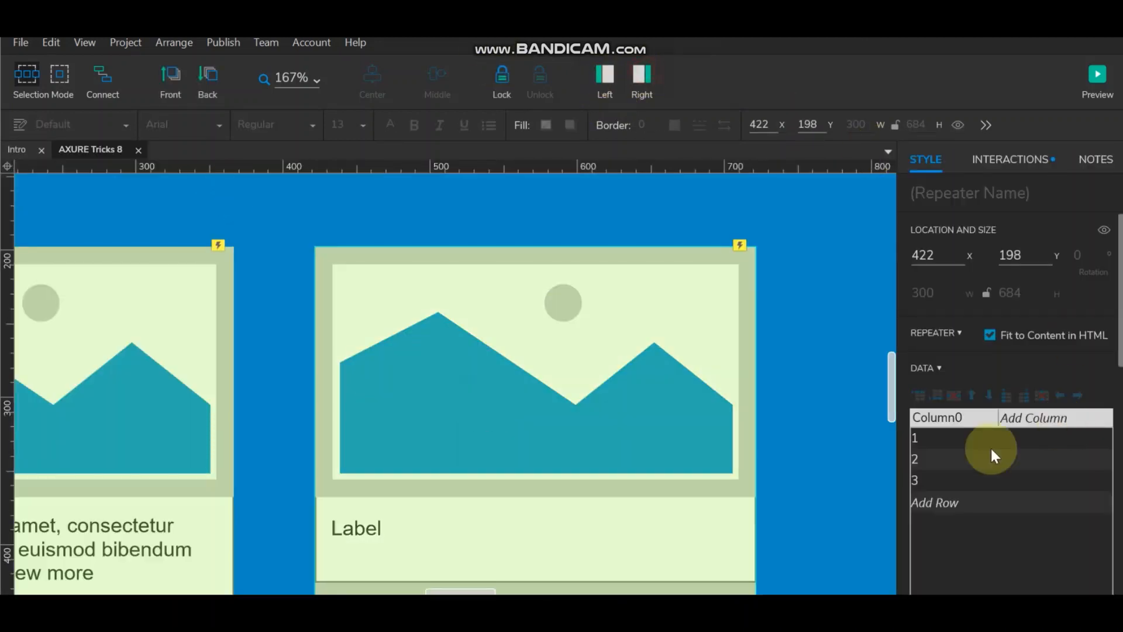
# Step: Arrange the repeater's items in a horizontal layout and set the column spacing to 10
pyautogui.click(928, 455)
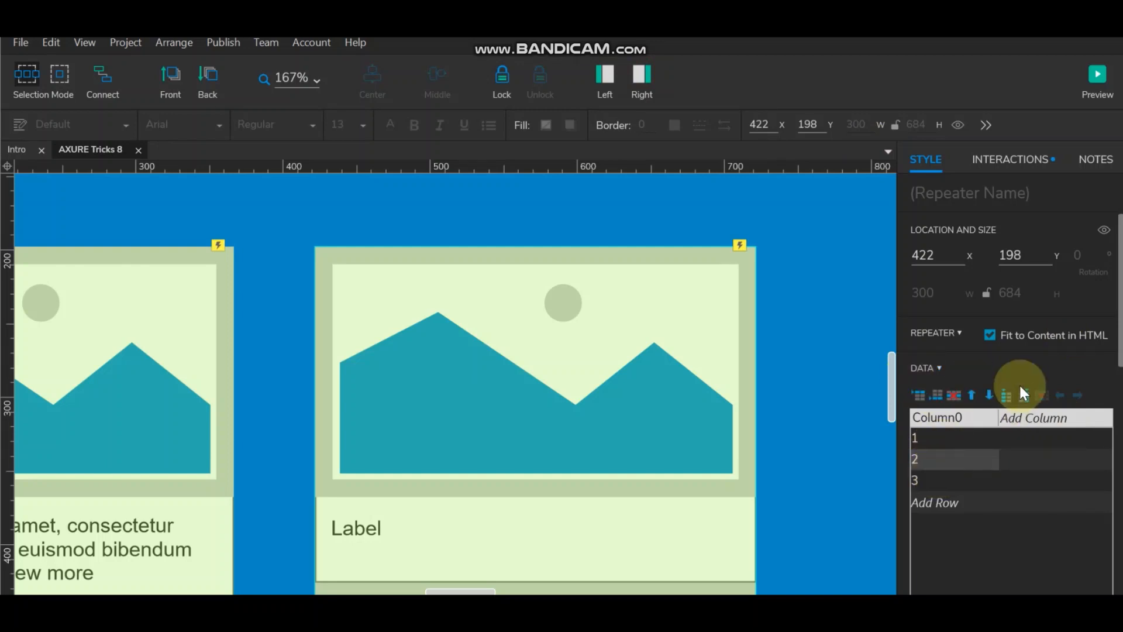
pyautogui.scroll(-3, 484, 411)
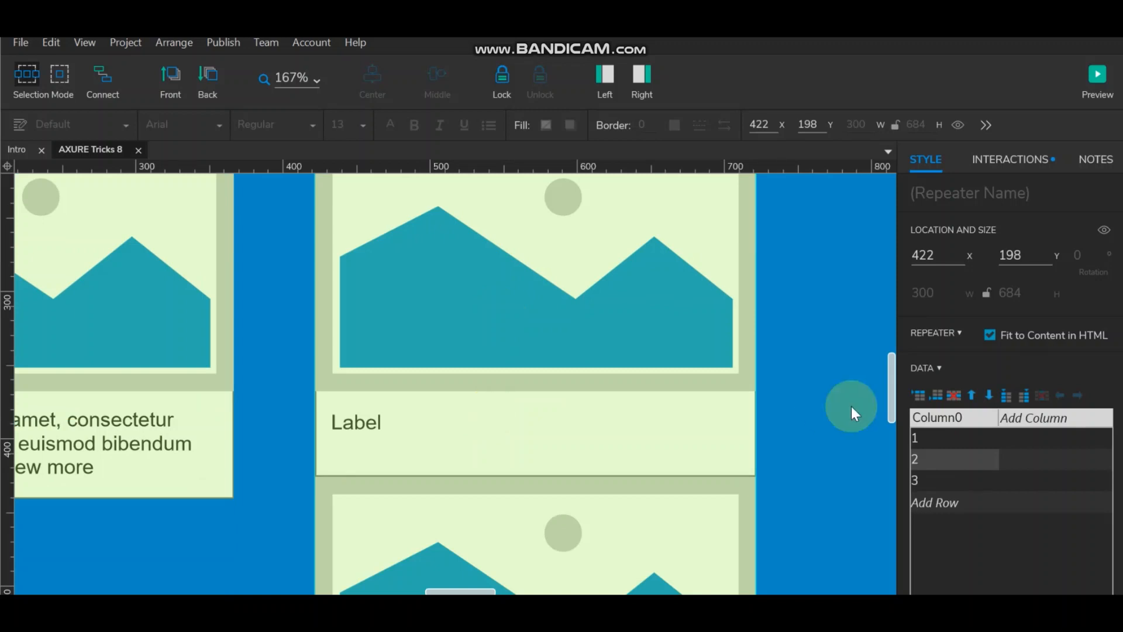
pyautogui.scroll(3, 714, 402)
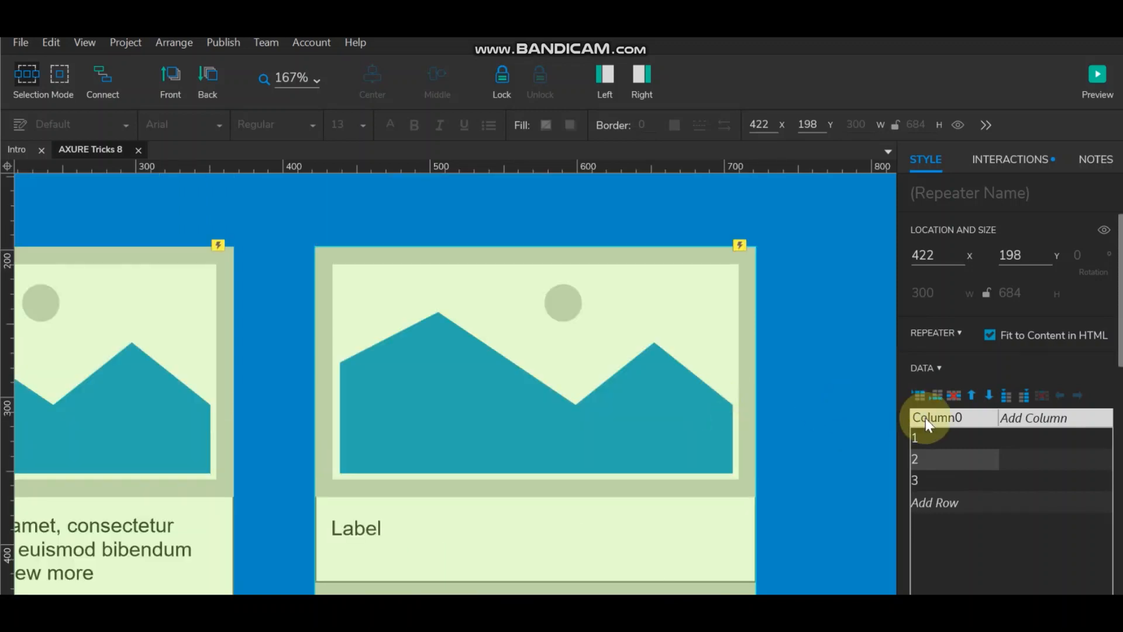
pyautogui.scroll(-3, 1075, 406)
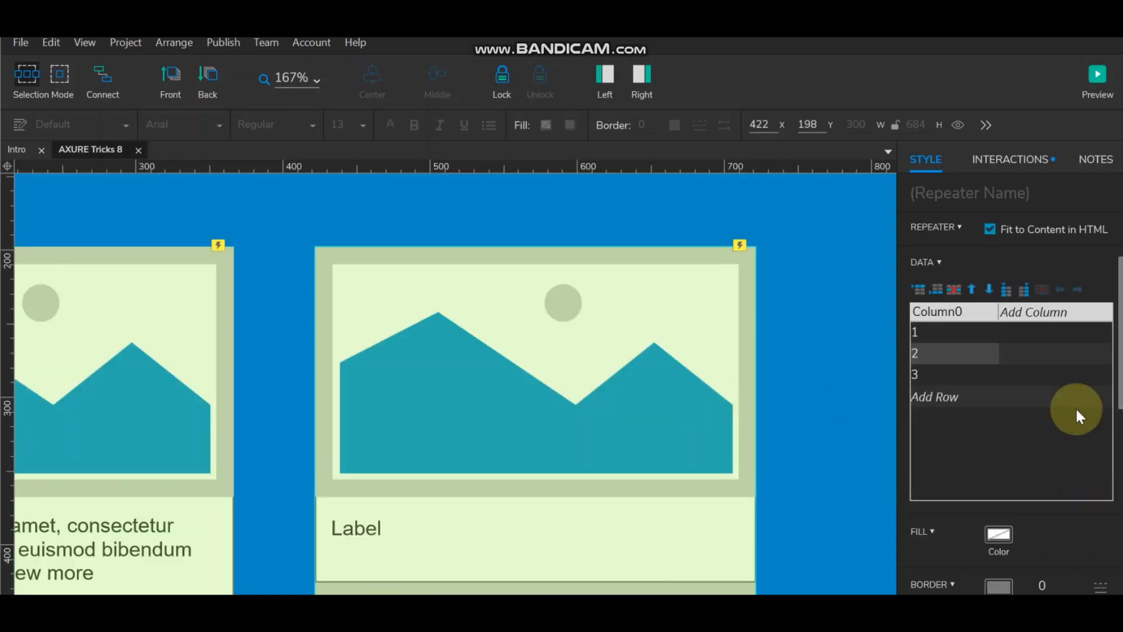
pyautogui.scroll(-9, 1119, 433)
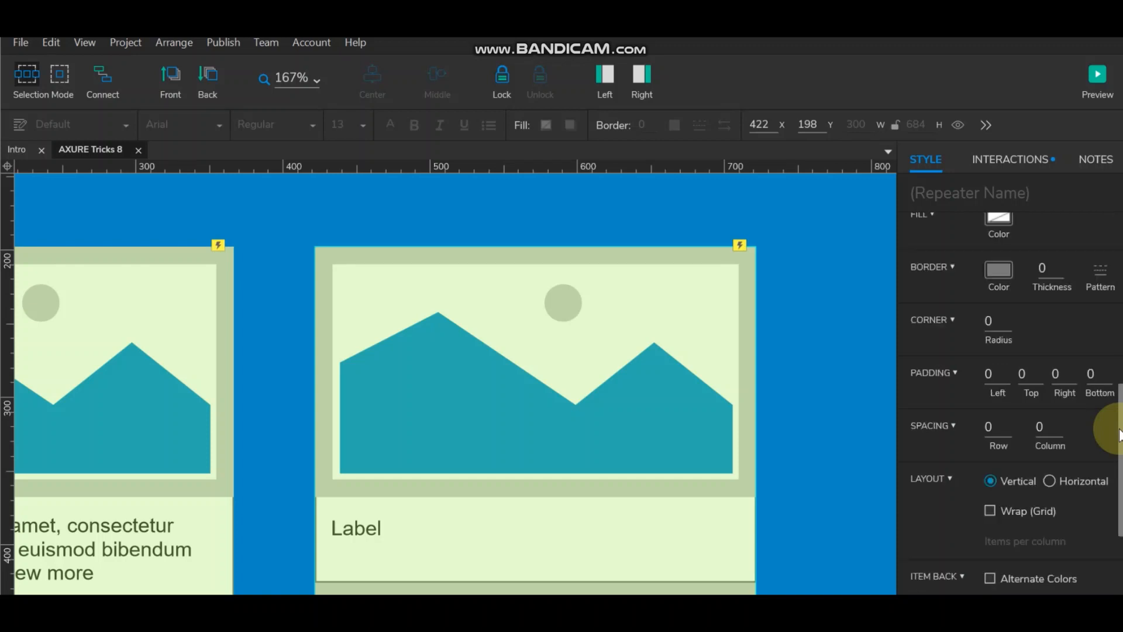
pyautogui.click(1049, 481)
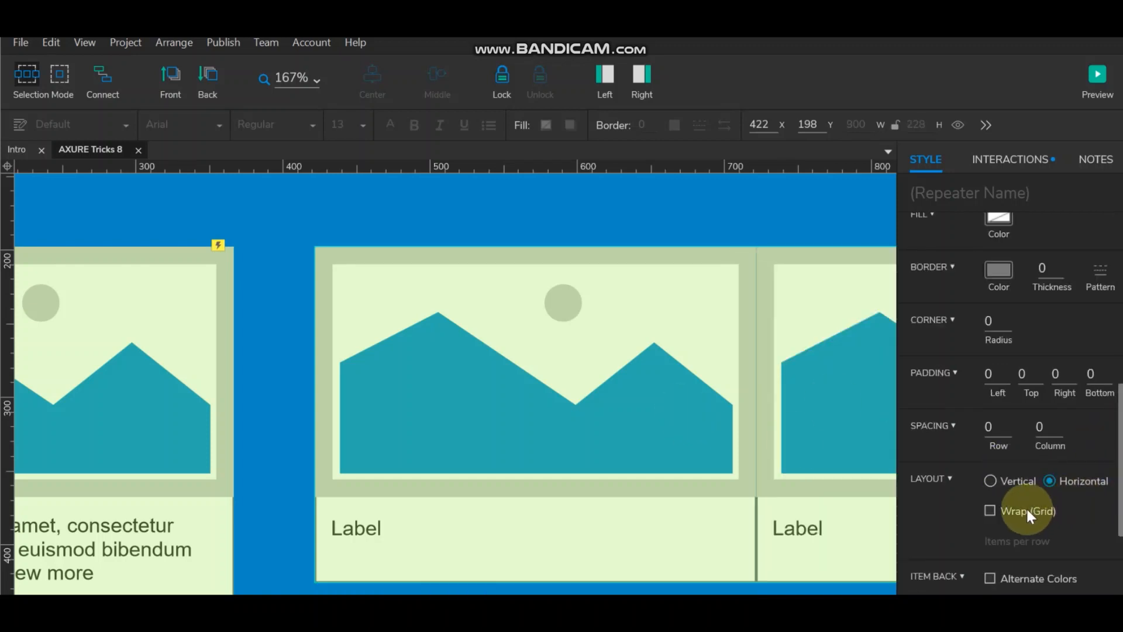
pyautogui.scroll(-3, 1026, 506)
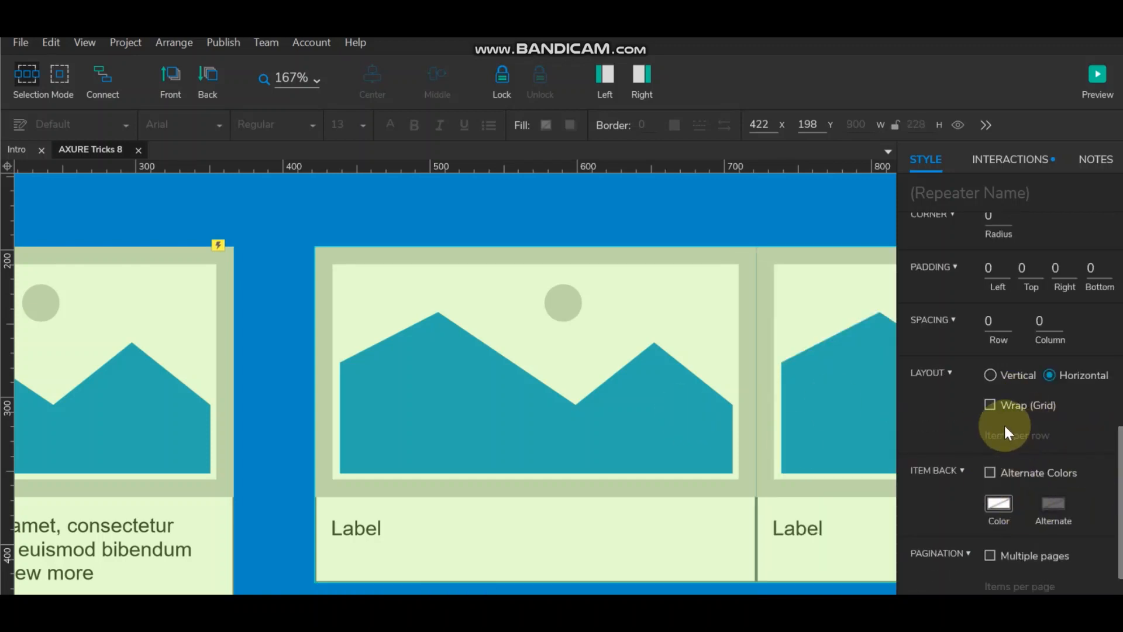
pyautogui.click(1043, 321)
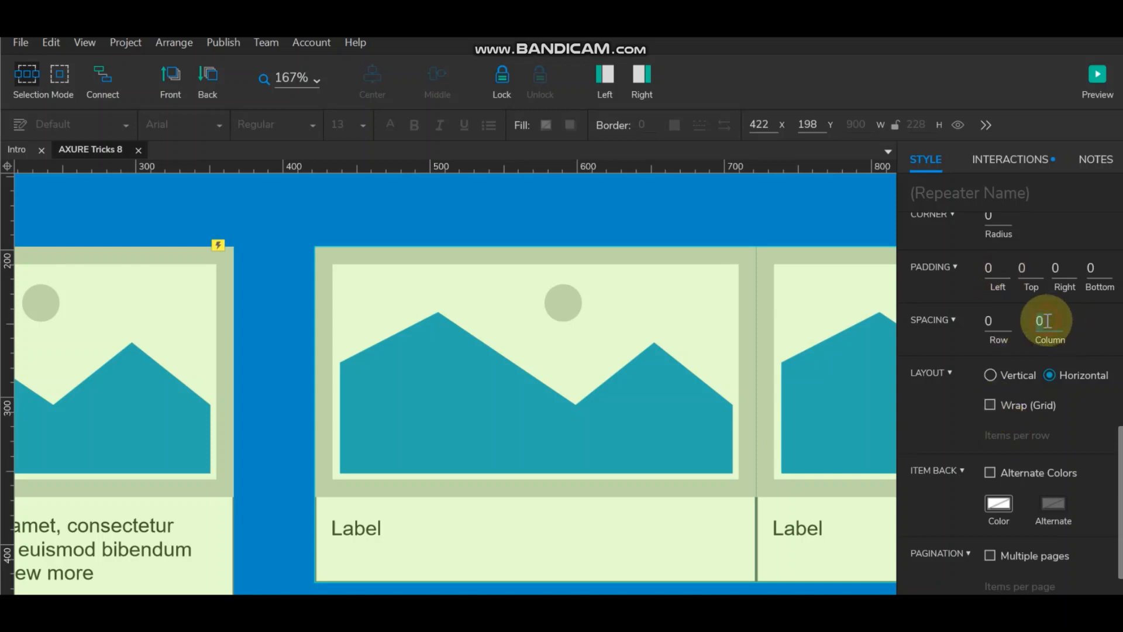
pyautogui.write('10')
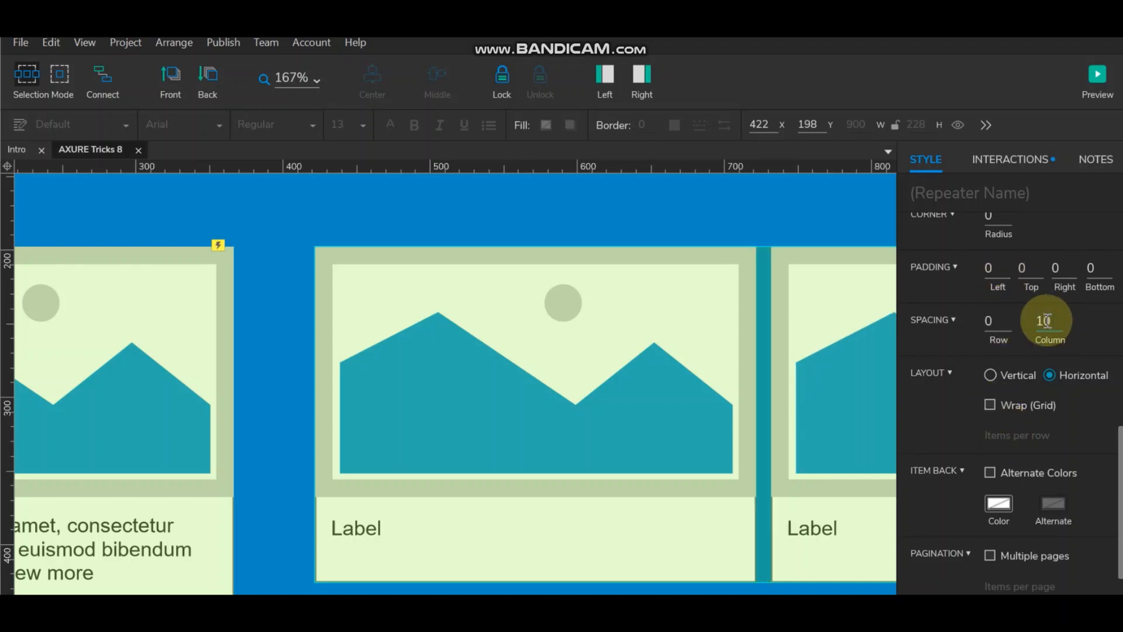
pyautogui.scroll(-3, 507, 306)
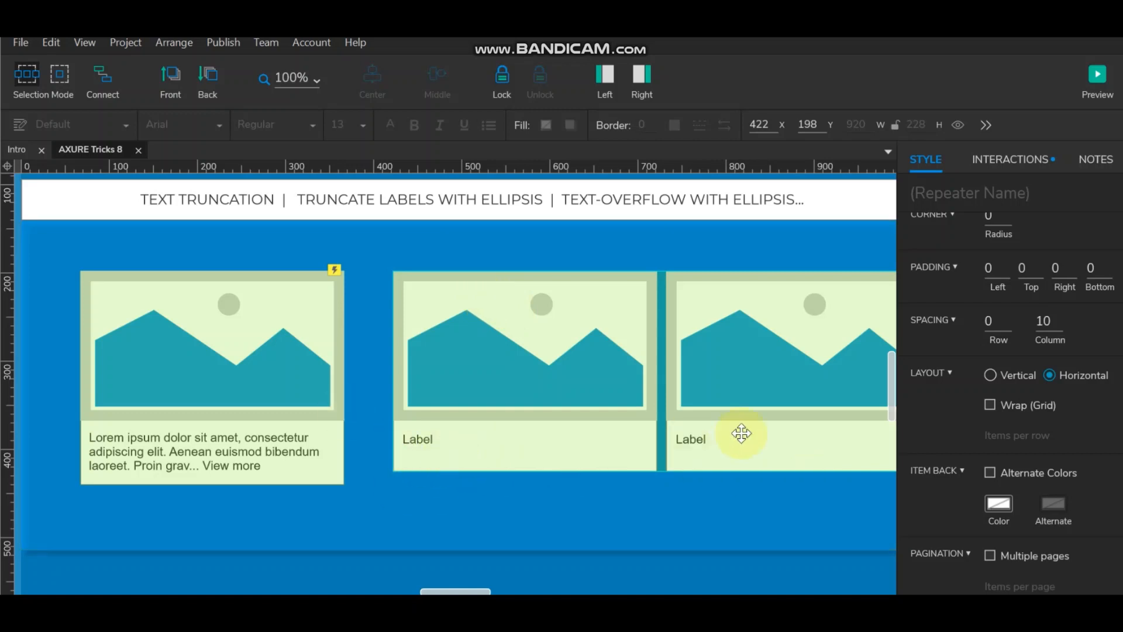
# Step: Open the new repeater's item for editing and display the repeater's data table
pyautogui.click(1023, 160)
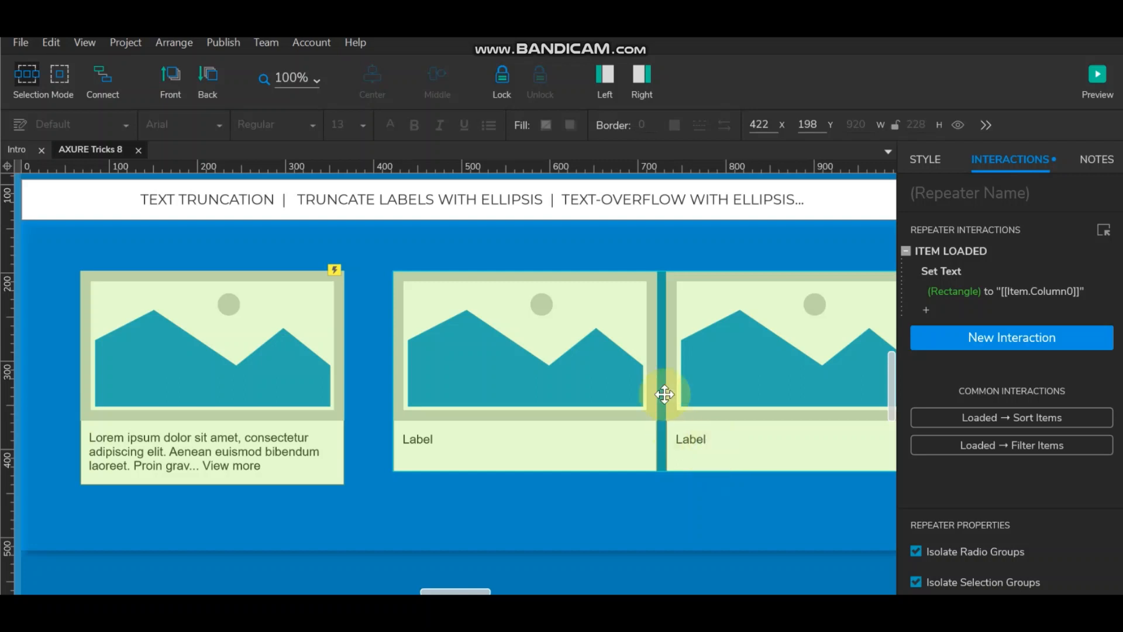
pyautogui.doubleClick(646, 352)
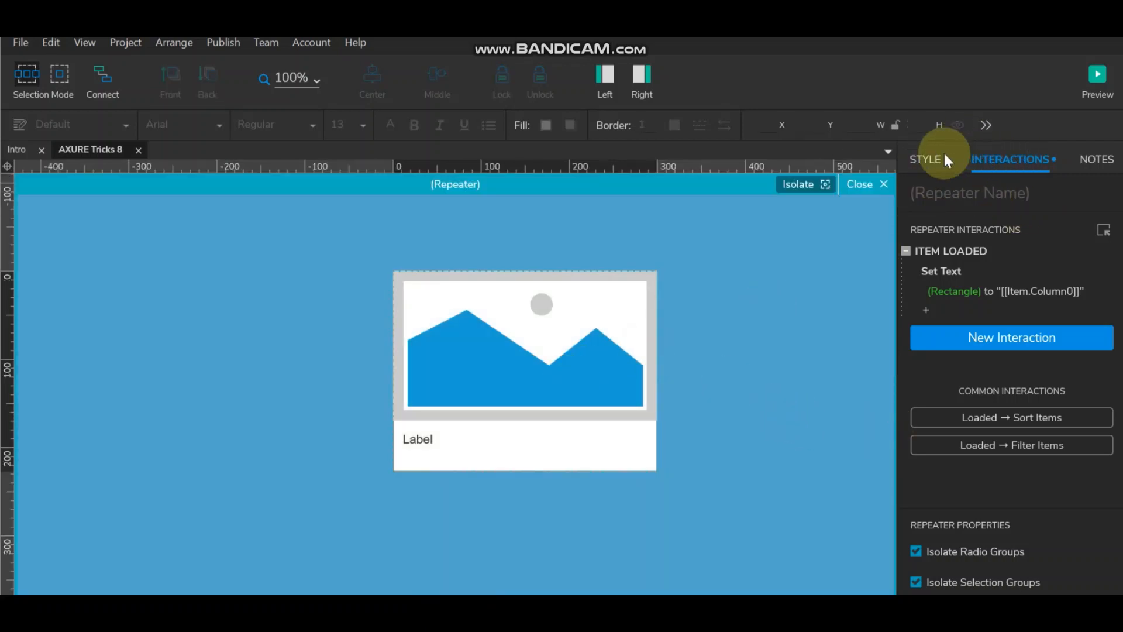
pyautogui.click(913, 158)
pyautogui.click(1010, 160)
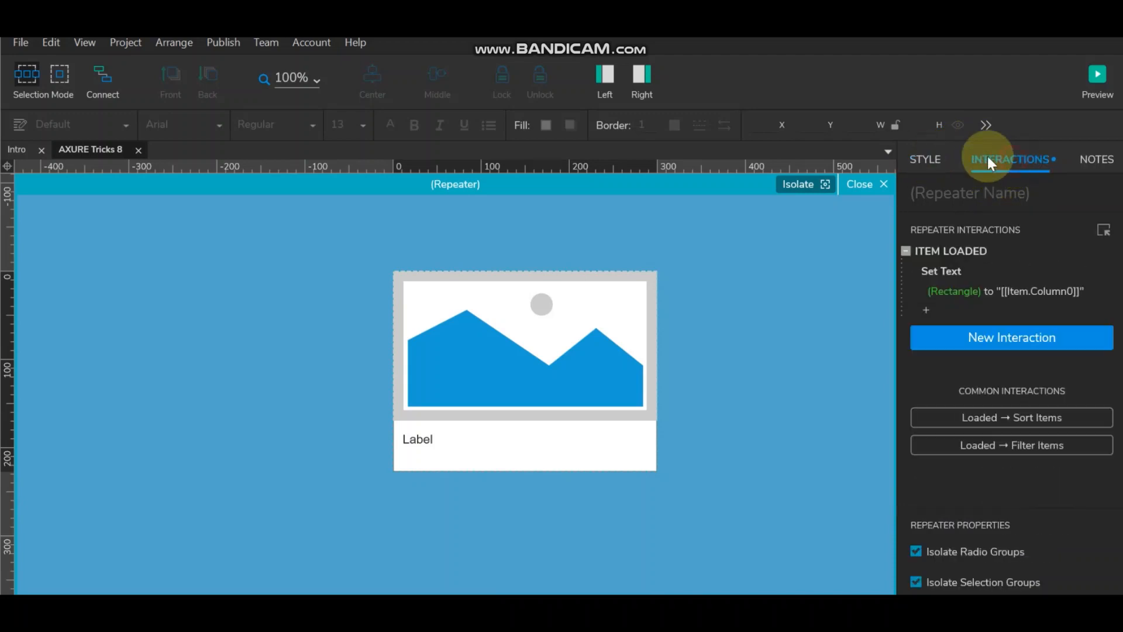
pyautogui.click(924, 157)
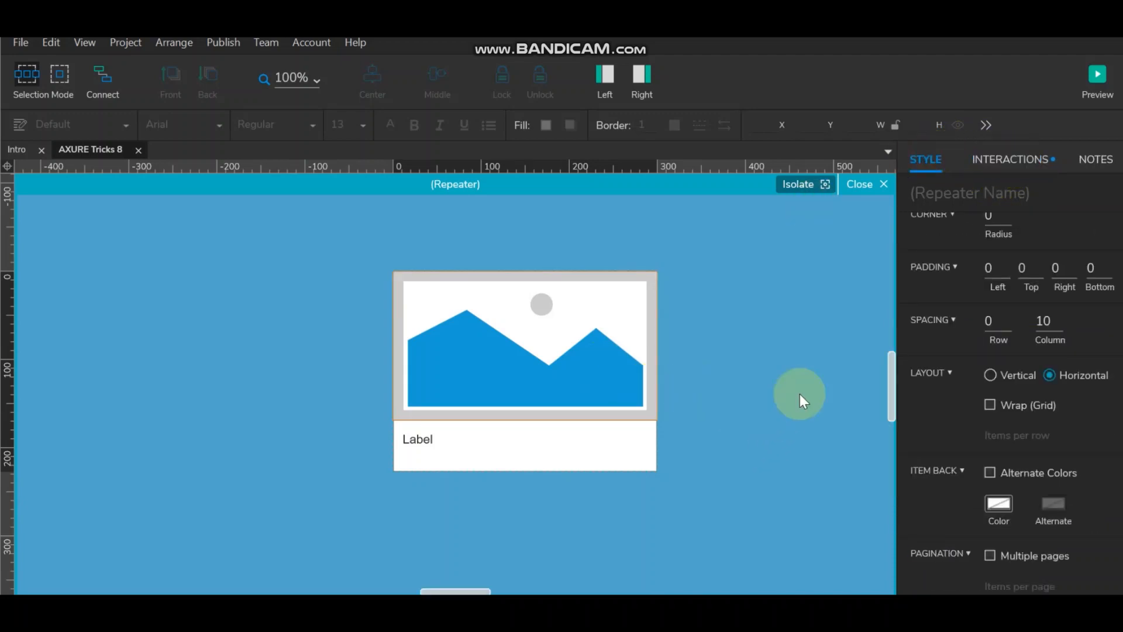
pyautogui.scroll(5, 1088, 398)
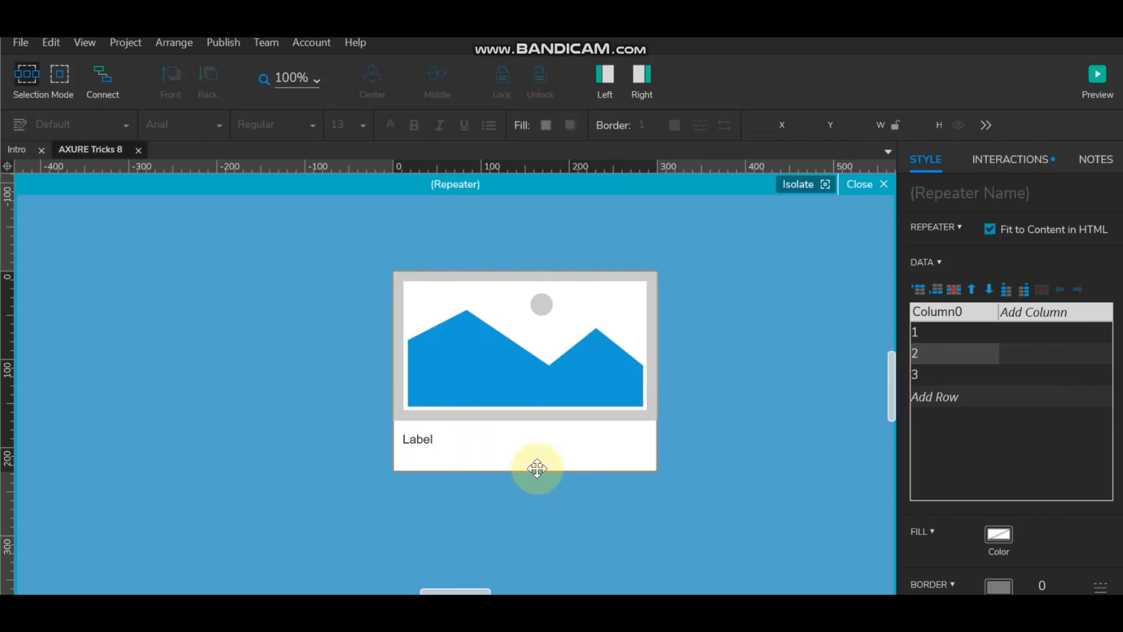
# Step: Place a Paragraph widget with placeholder text beside the card at about X -349, Y 63, and select it
pyautogui.click(606, 73)
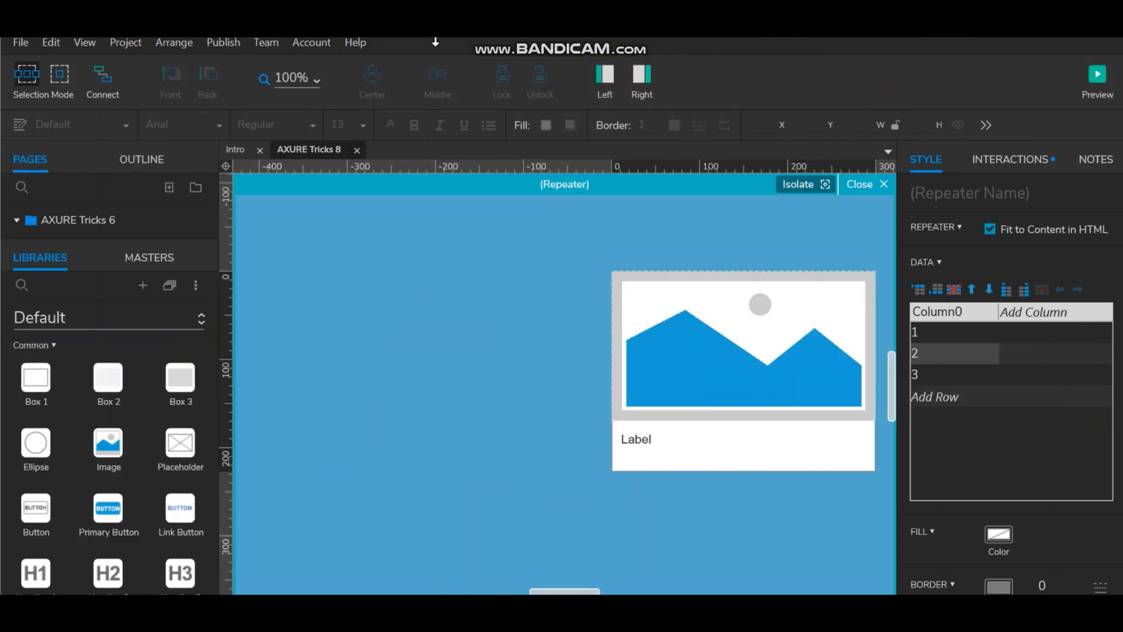
pyautogui.scroll(-2, 108, 507)
pyautogui.moveTo(119, 528); pyautogui.dragTo(304, 325)
pyautogui.click(455, 357)
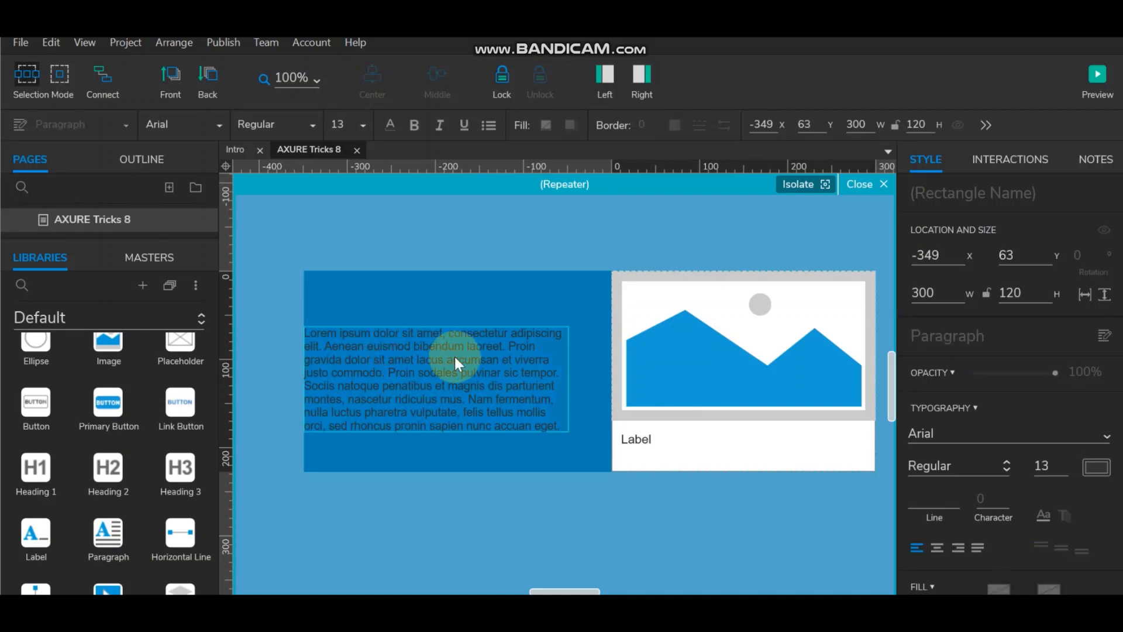
# Step: Hide the page and library area and paste the Lorem ipsum paragraph into the first row of Column0
pyautogui.click(606, 75)
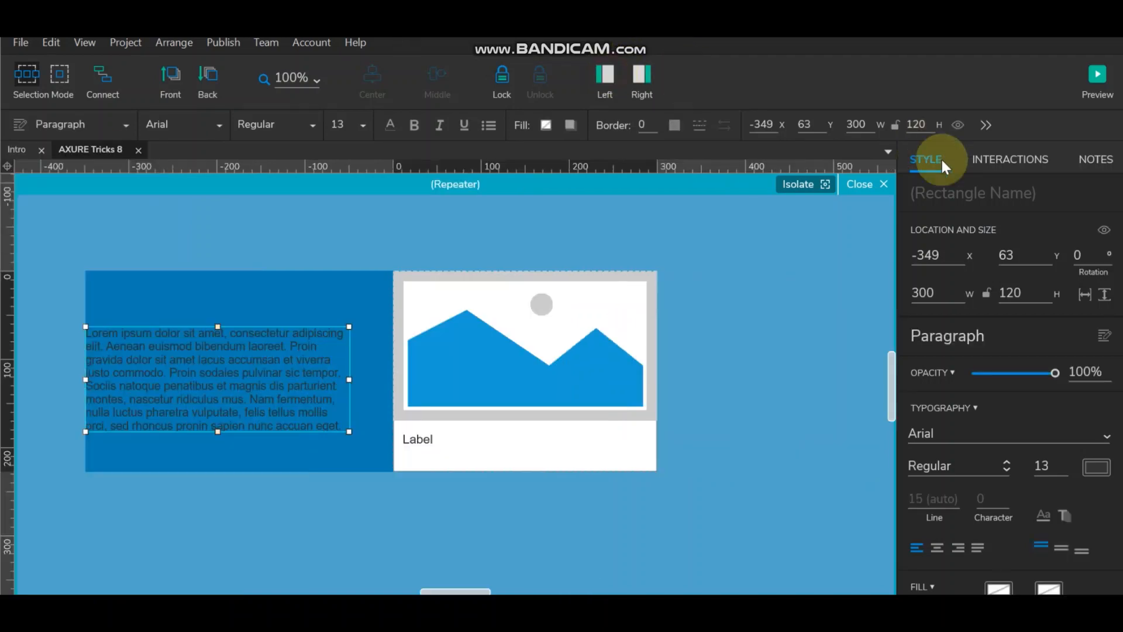
pyautogui.click(747, 262)
pyautogui.click(929, 436)
pyautogui.click(994, 443)
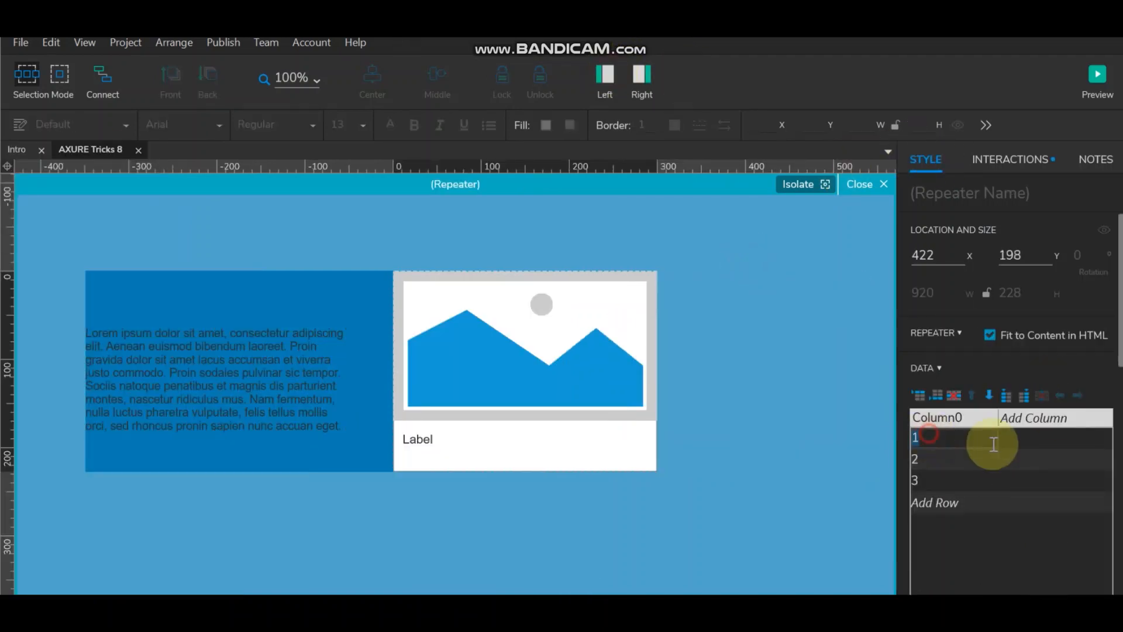
pyautogui.hotkey('ctrl', 'v')
pyautogui.click(708, 377)
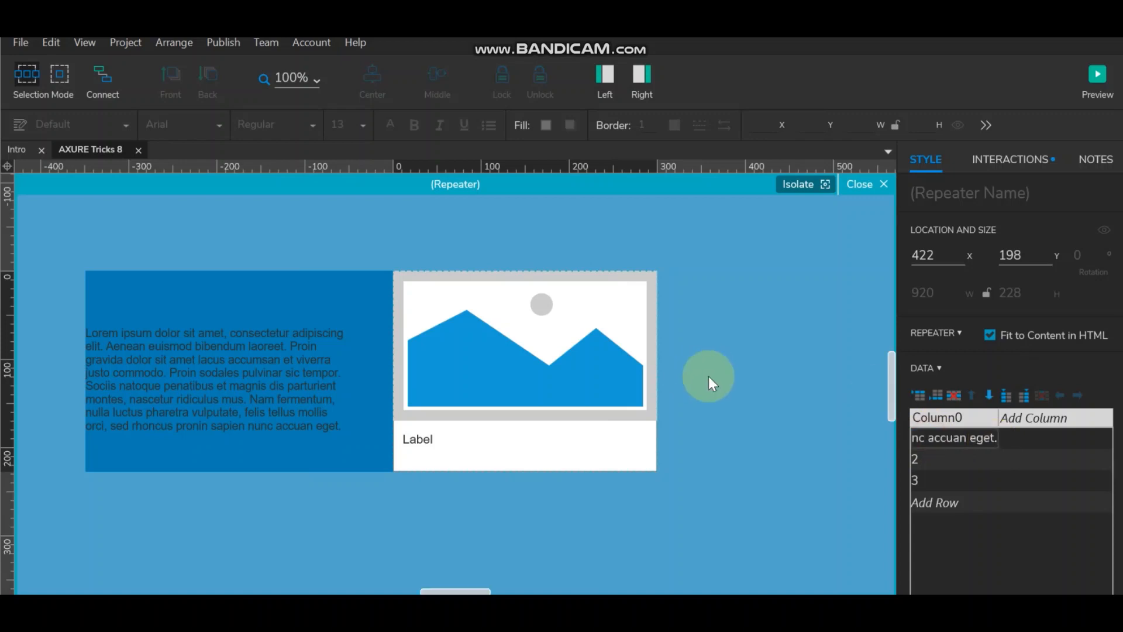
# Step: Name the label widget below the image TextLabel
pyautogui.click(1032, 162)
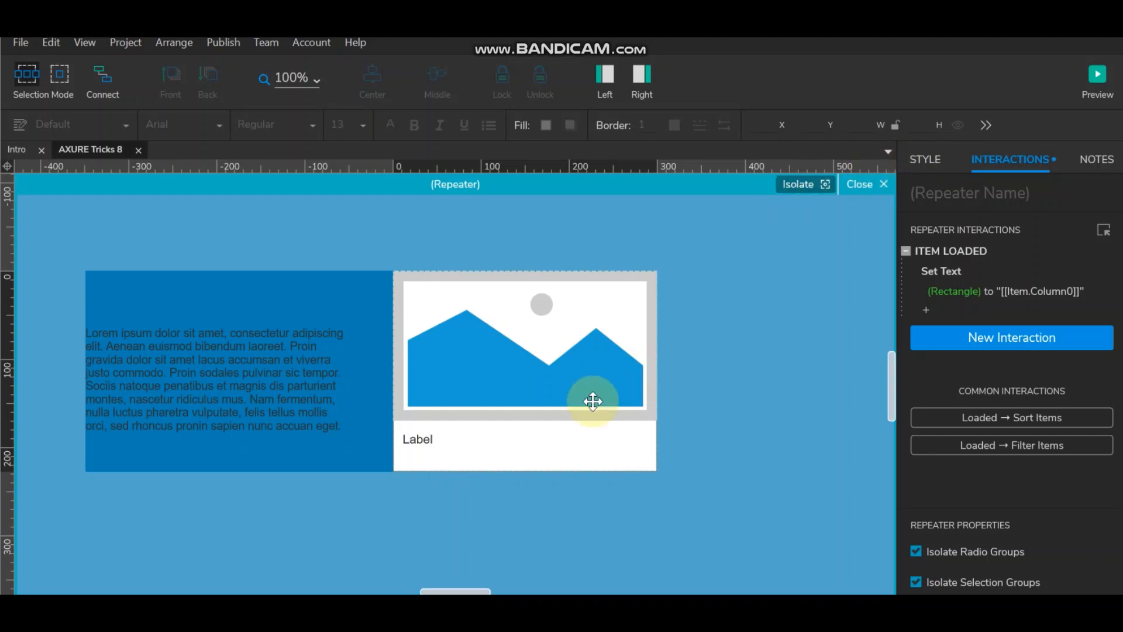
pyautogui.click(409, 440)
pyautogui.click(984, 189)
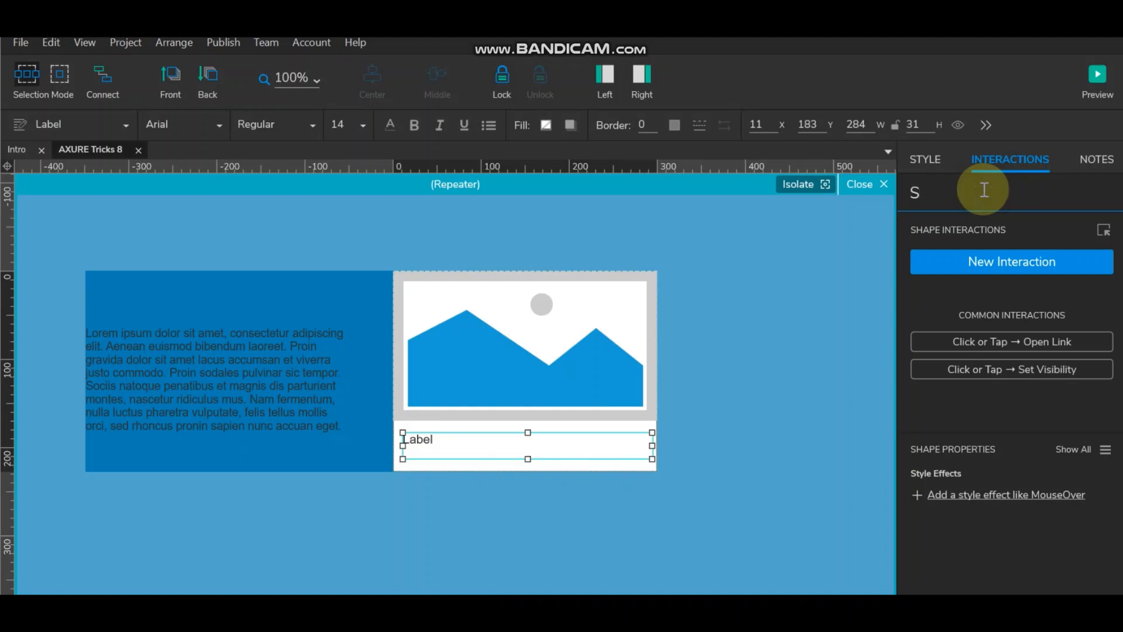
pyautogui.press('BackSpace')
pyautogui.write('TextLabel')
pyautogui.moveTo(983, 193); pyautogui.dragTo(704, 197)
pyautogui.click(735, 273)
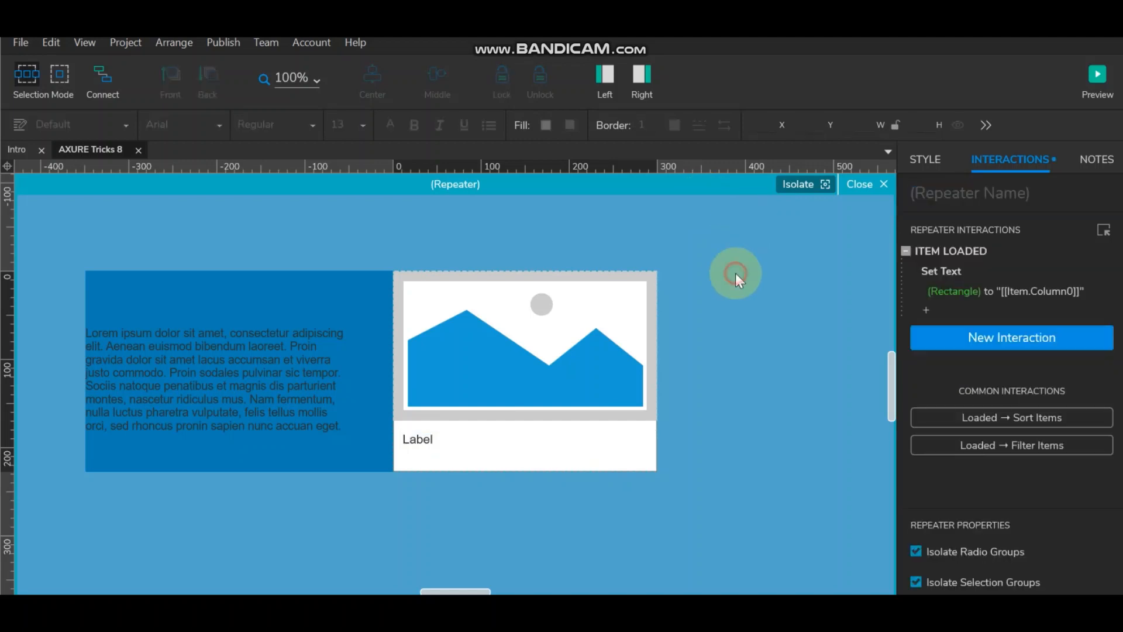
# Step: Retarget the Item Loaded Set Text action from the rectangle to TextLabel, and exit the repeater's item editing
pyautogui.click(934, 337)
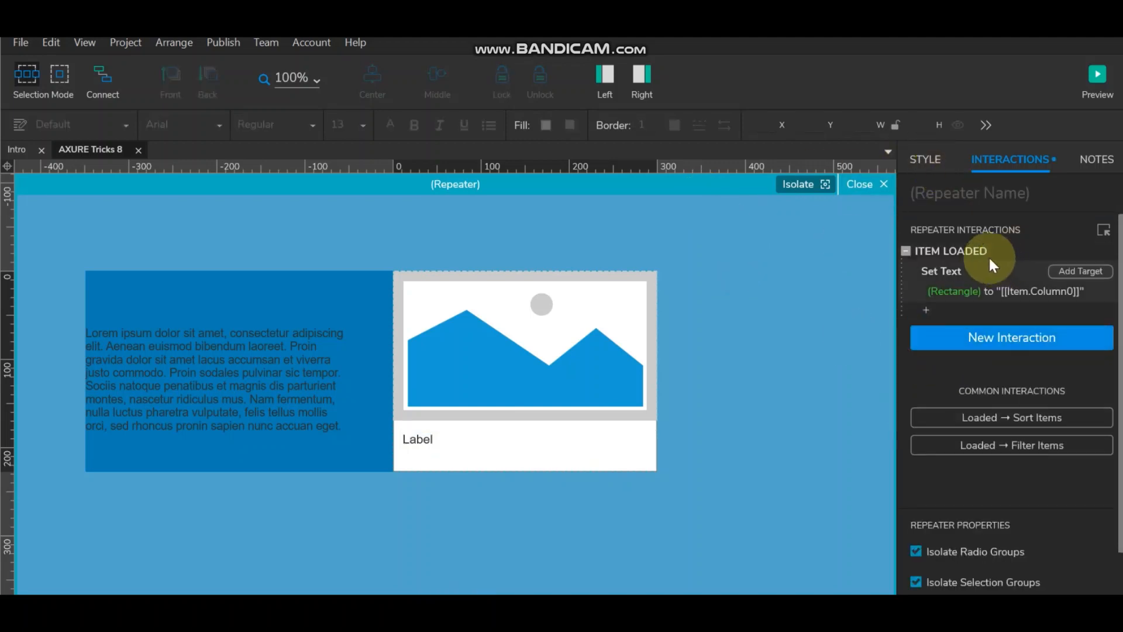
pyautogui.click(952, 292)
pyautogui.click(972, 337)
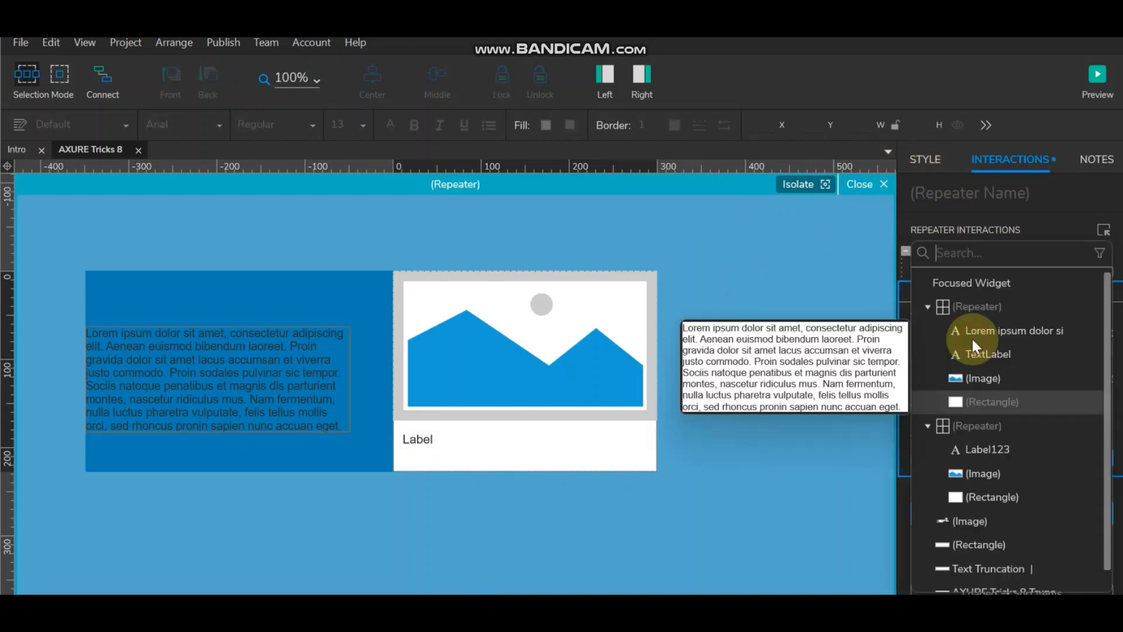
pyautogui.write('TextLabel')
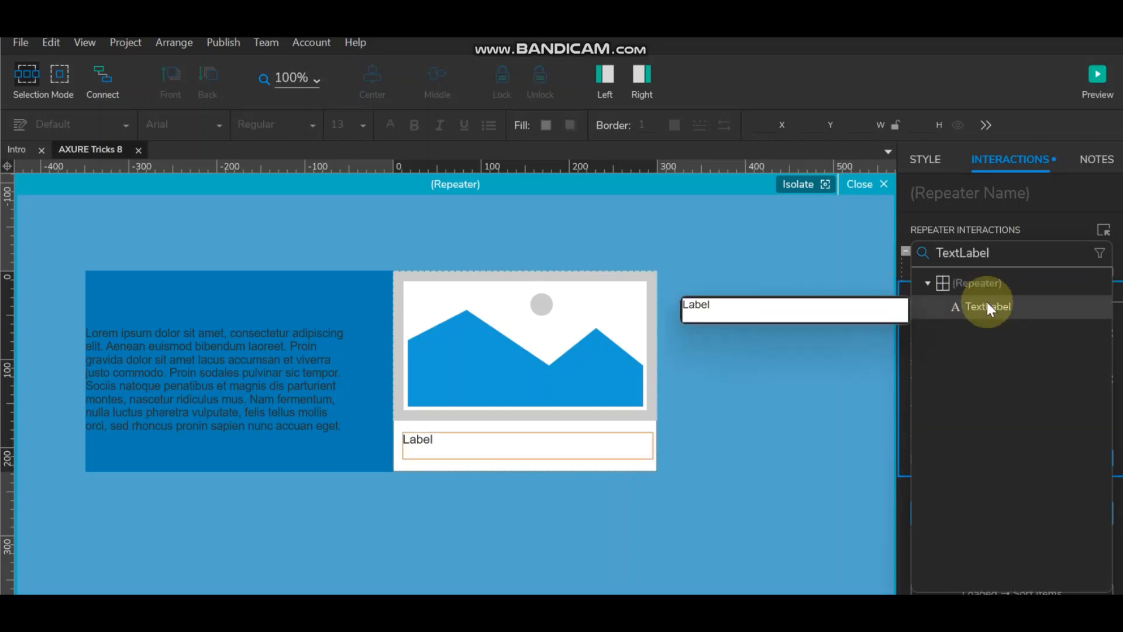
pyautogui.click(988, 304)
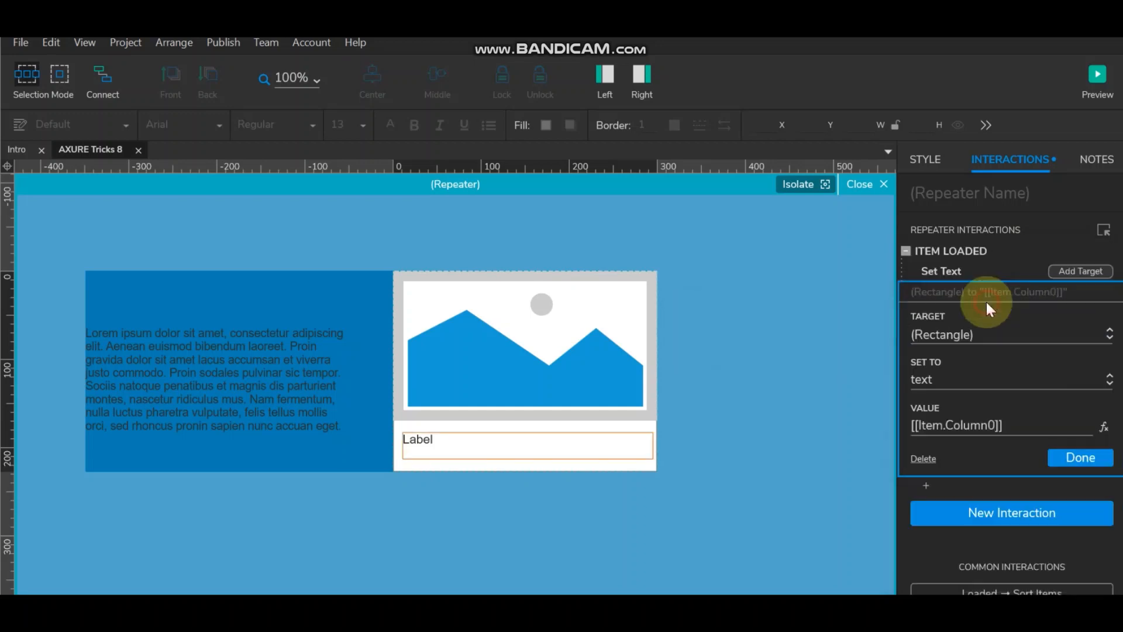
pyautogui.click(1087, 455)
pyautogui.click(865, 186)
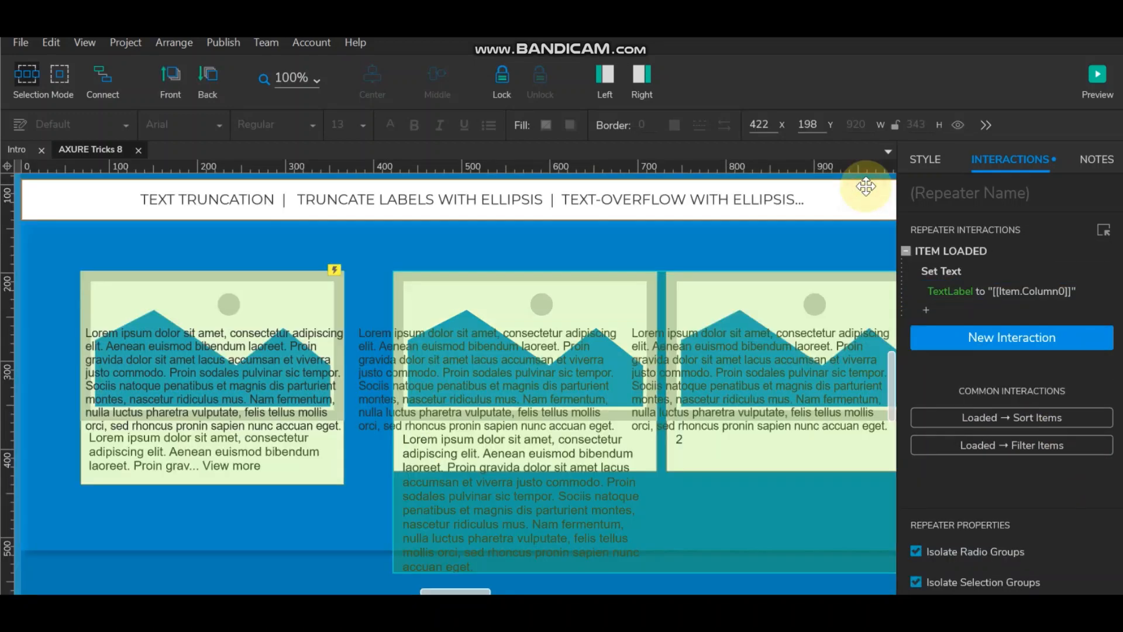
# Step: Delete the Lorem ipsum paragraph widget from the repeater's item and exit item editing
pyautogui.doubleClick(356, 329)
pyautogui.click(255, 345)
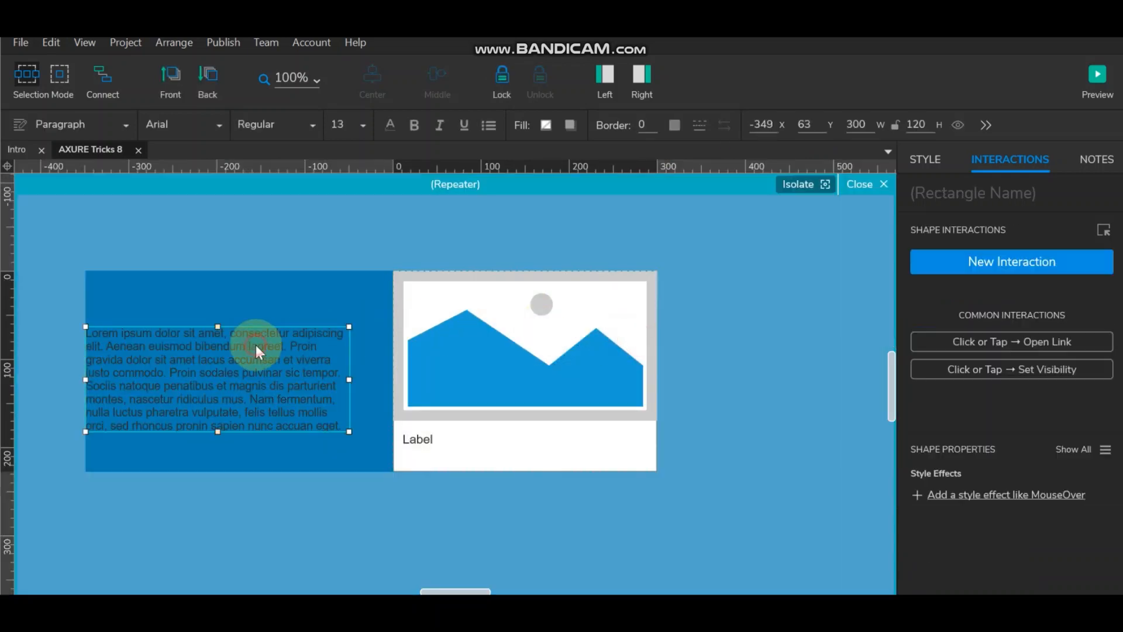
pyautogui.press('Delete')
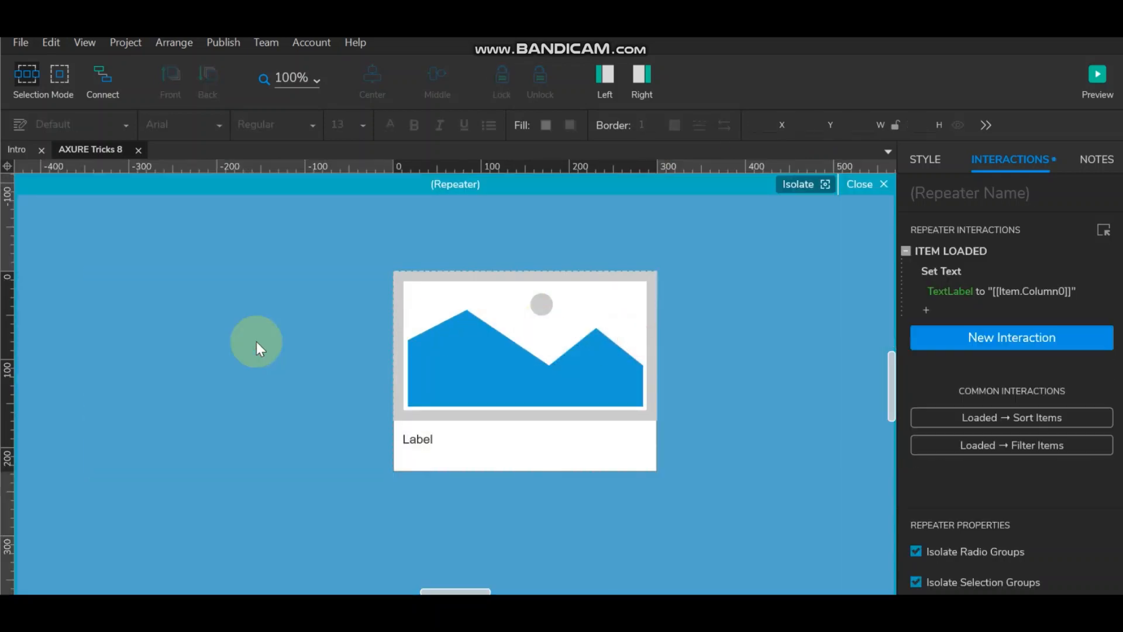
pyautogui.click(857, 184)
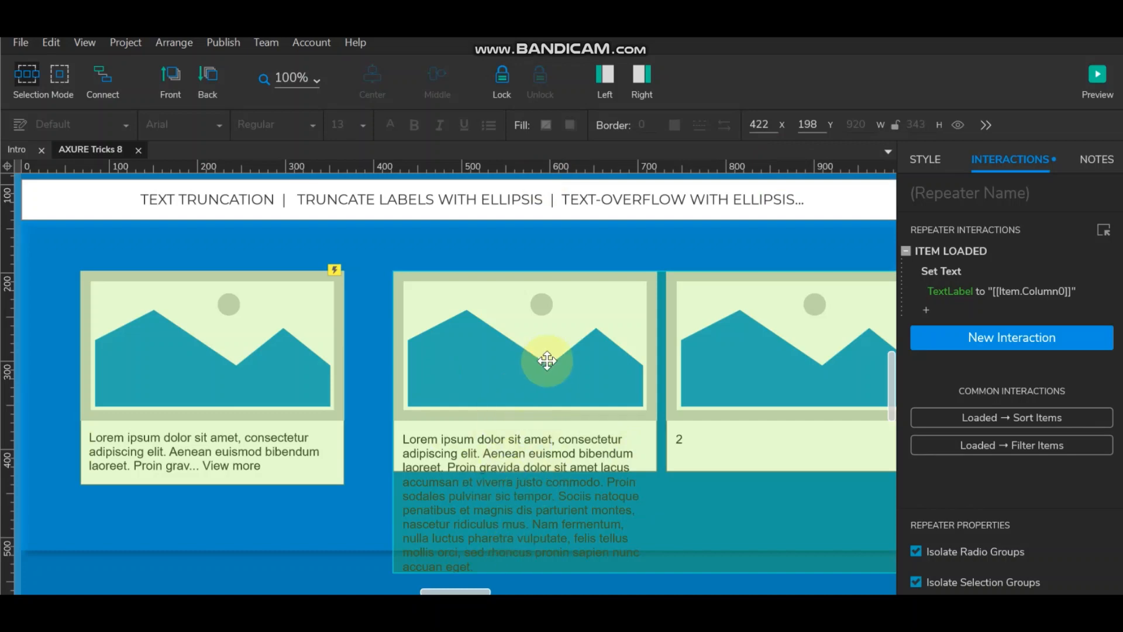
# Step: Enable cases on the repeater's Item Loaded event and add a second case named Set the Label
pyautogui.scroll(-3, 550, 361)
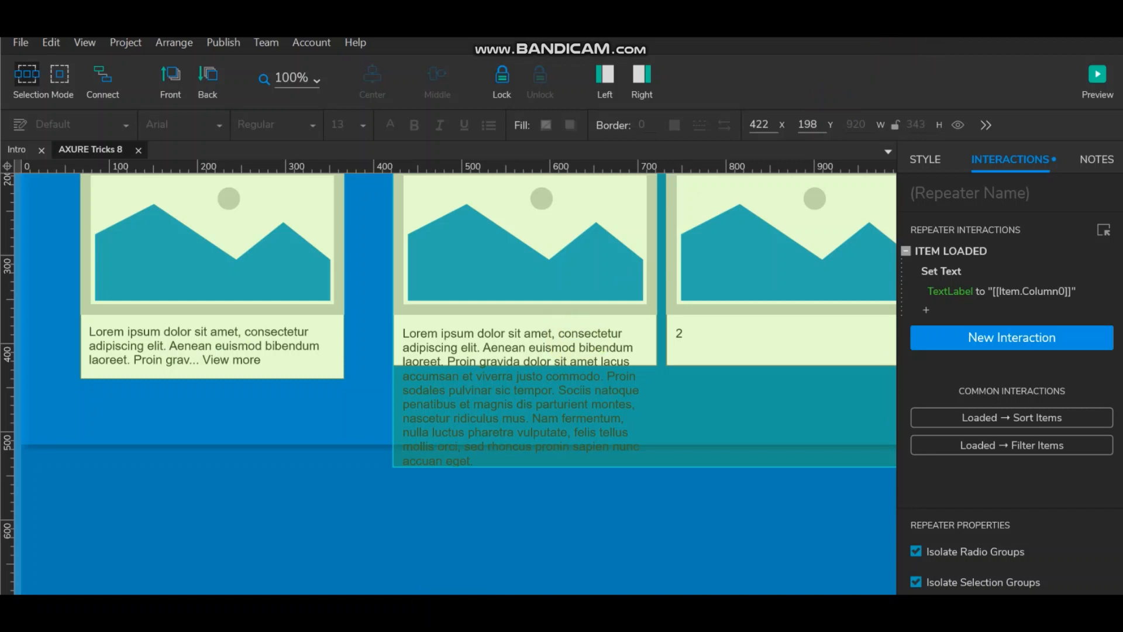
pyautogui.click(952, 205)
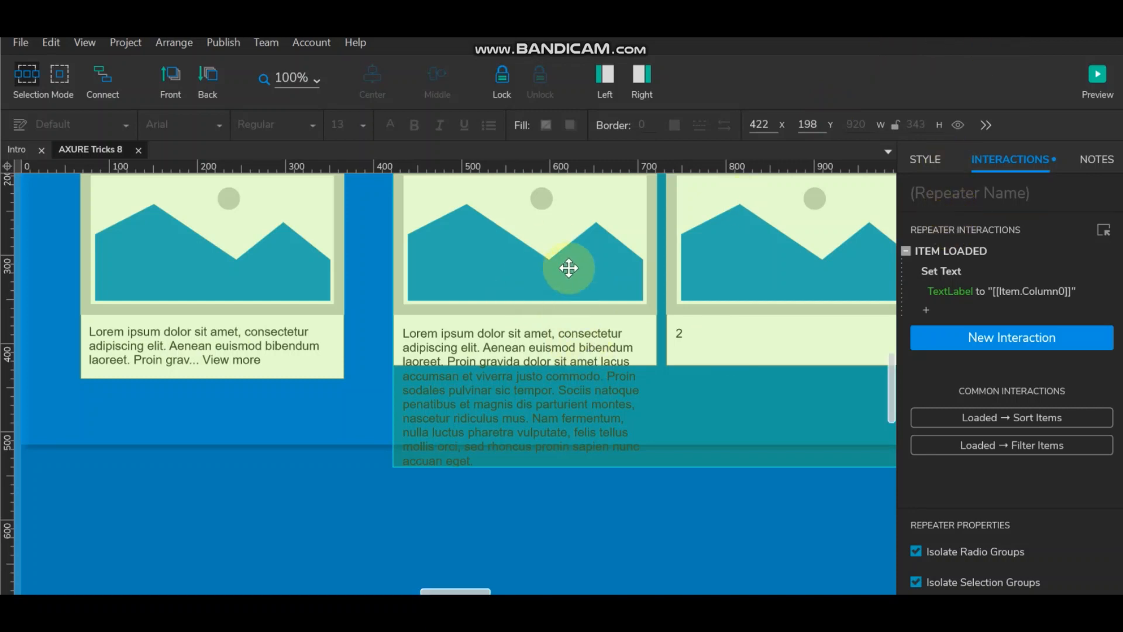
pyautogui.moveTo(943, 267)
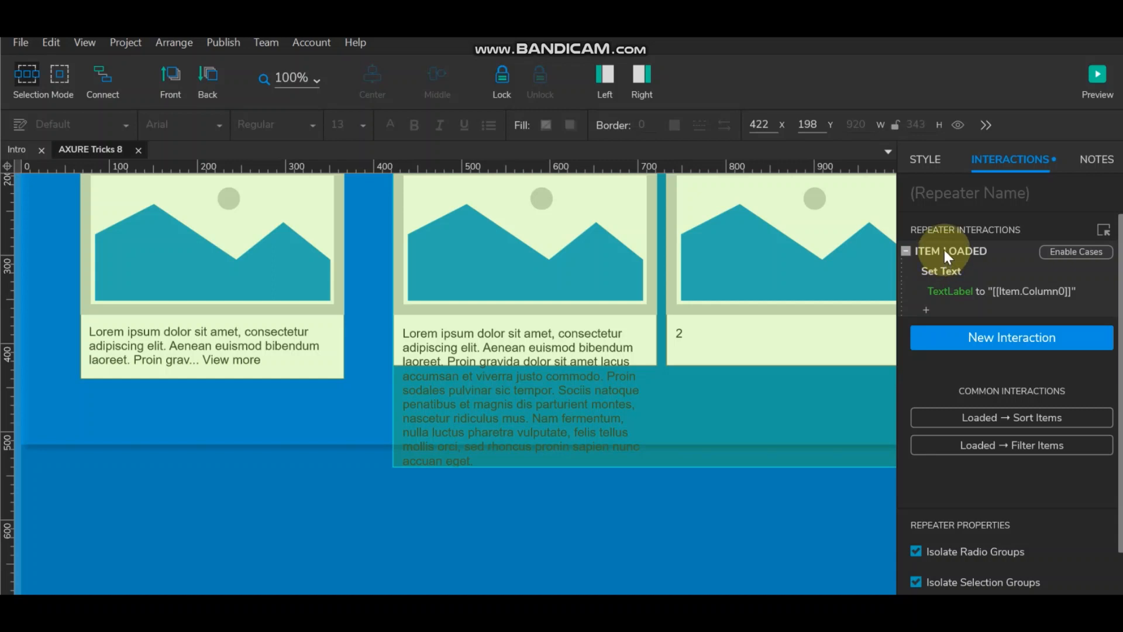
pyautogui.click(1076, 250)
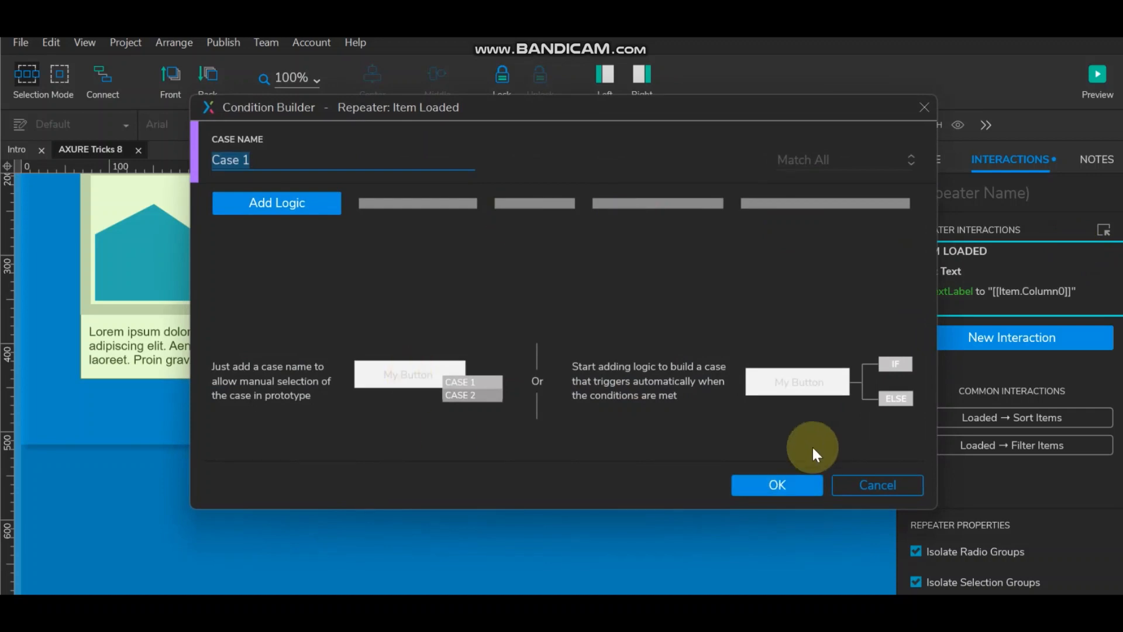
pyautogui.click(778, 484)
pyautogui.click(1086, 252)
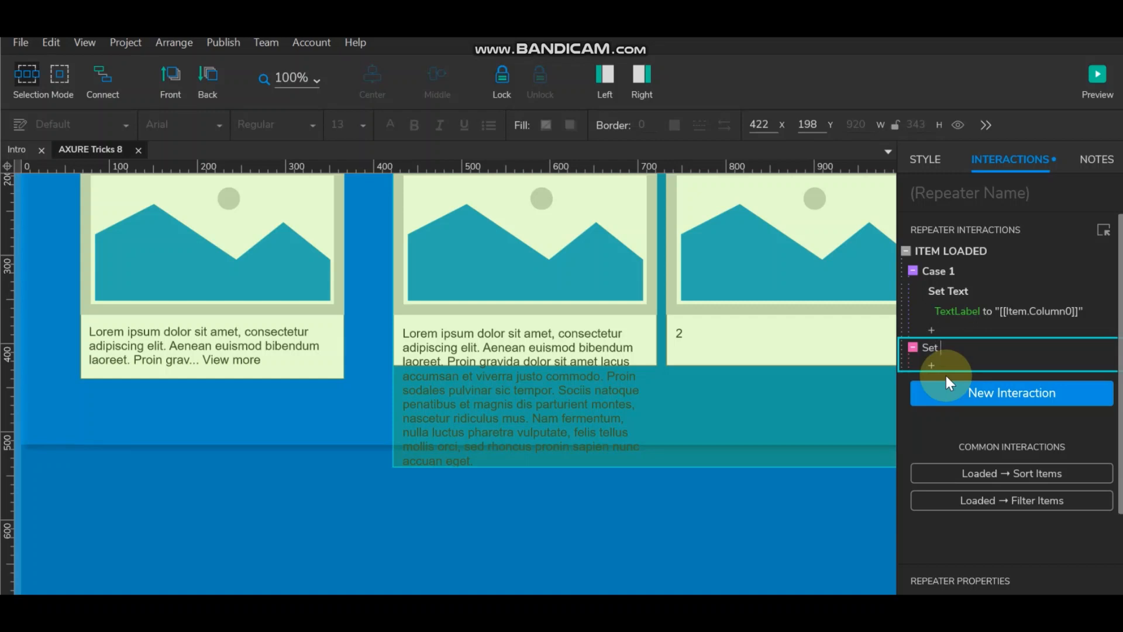
pyautogui.write('Set the Label')
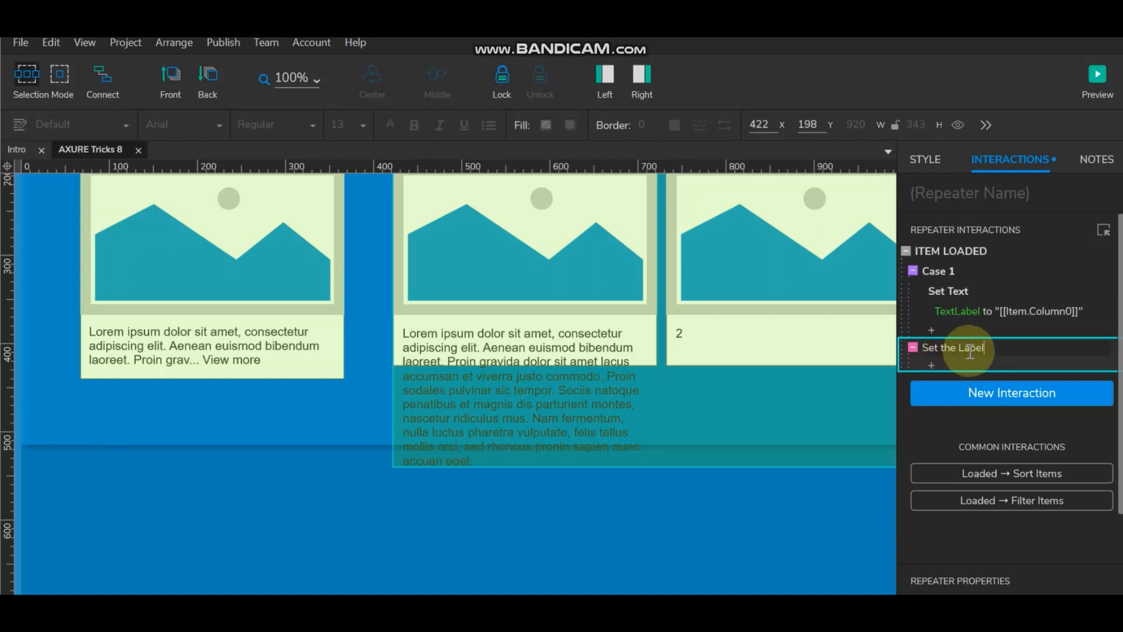
pyautogui.click(961, 328)
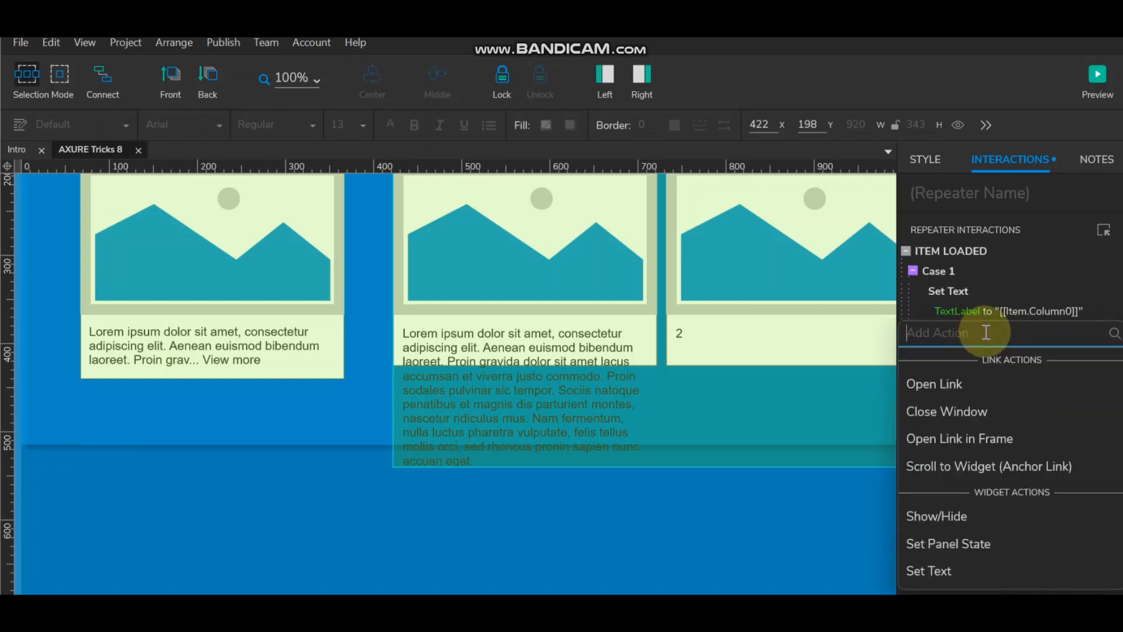
pyautogui.click(736, 483)
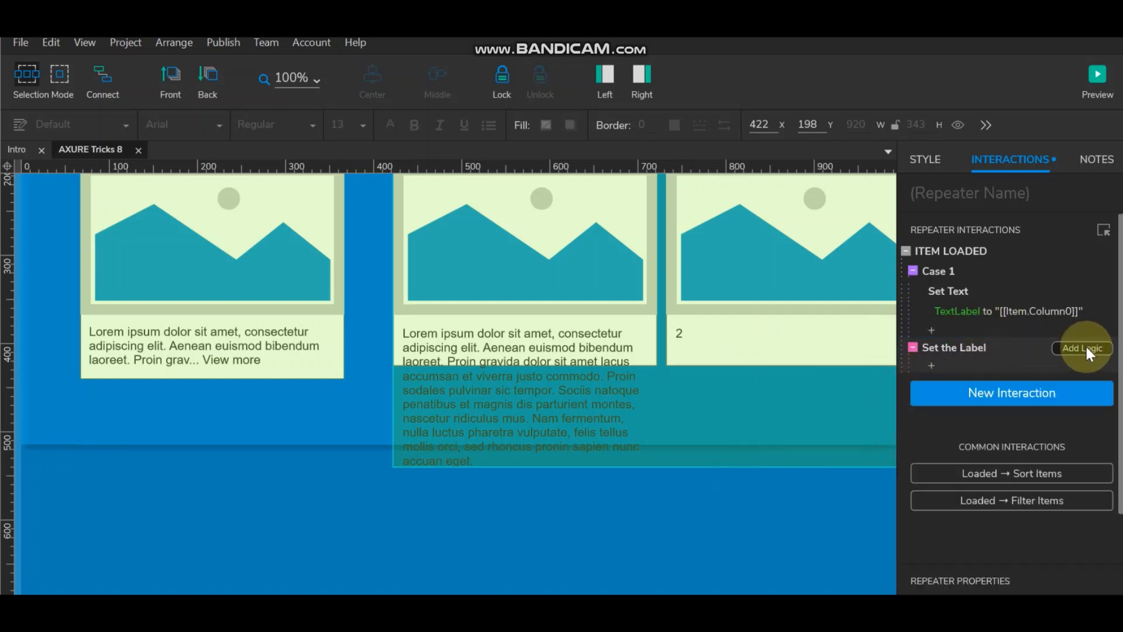
# Step: Check the name of the label widget inside the repeater's item
pyautogui.click(1083, 348)
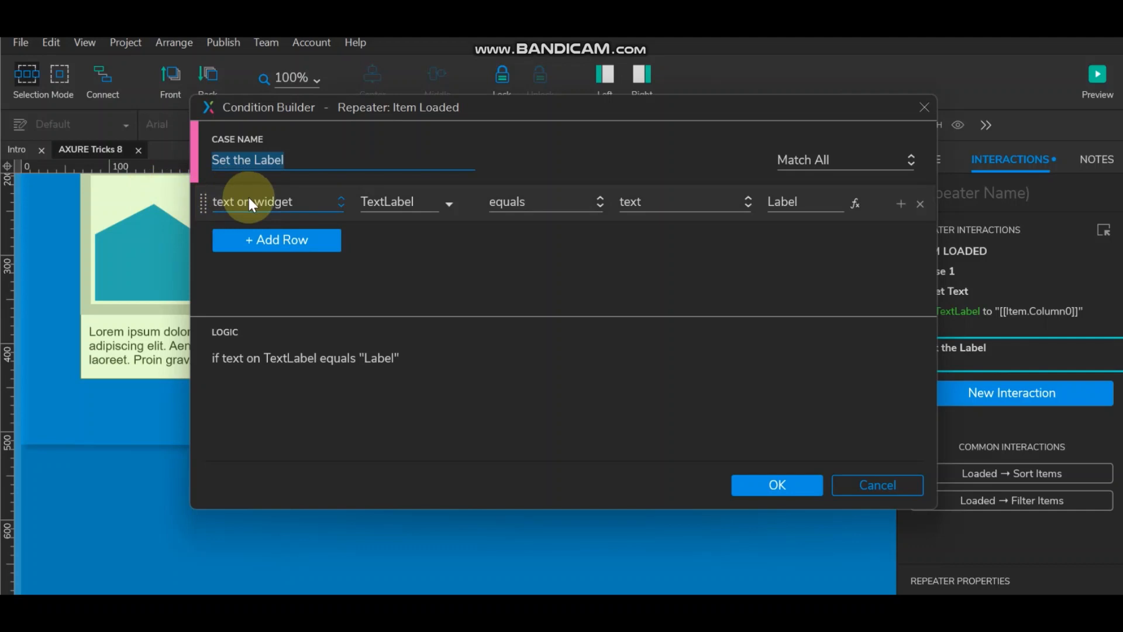
pyautogui.click(892, 480)
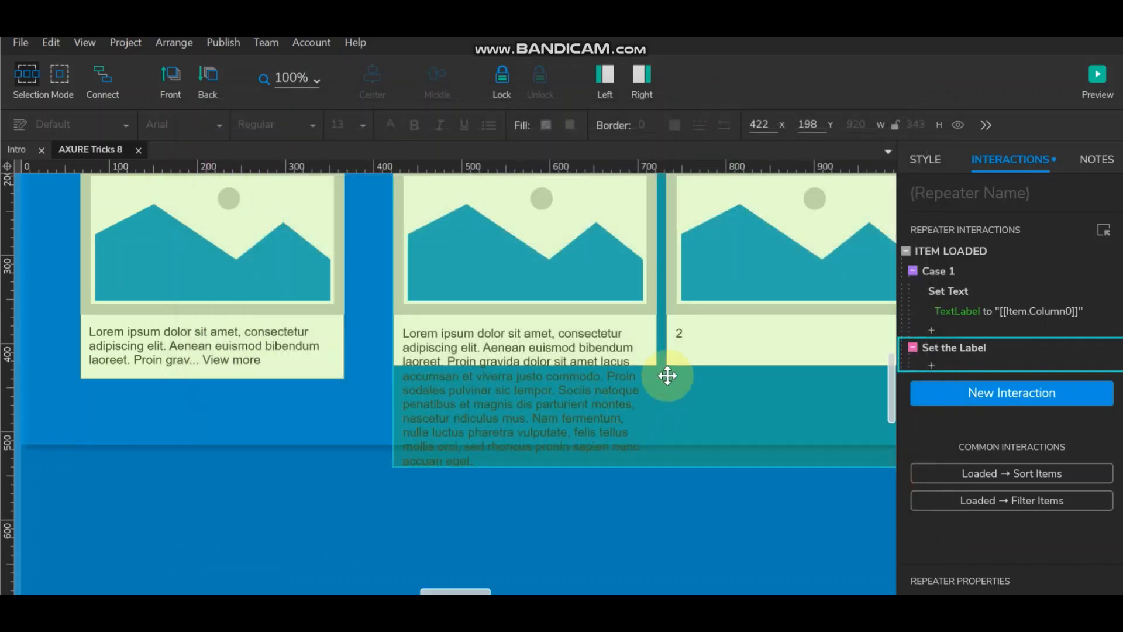
pyautogui.doubleClick(668, 375)
pyautogui.click(481, 343)
pyautogui.click(989, 196)
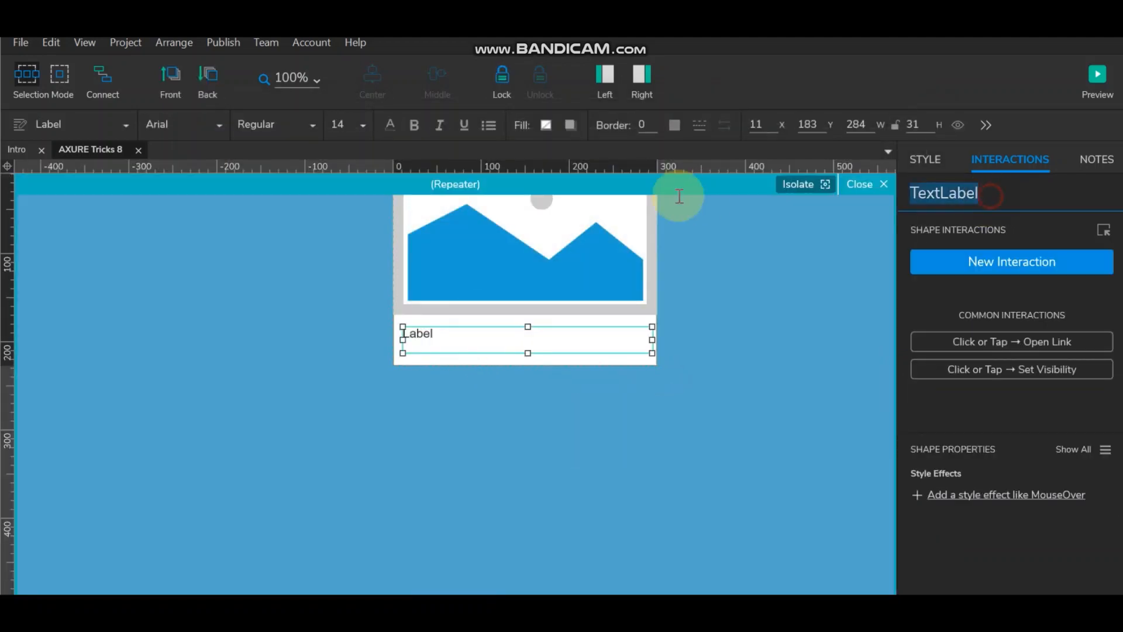
pyautogui.click(647, 462)
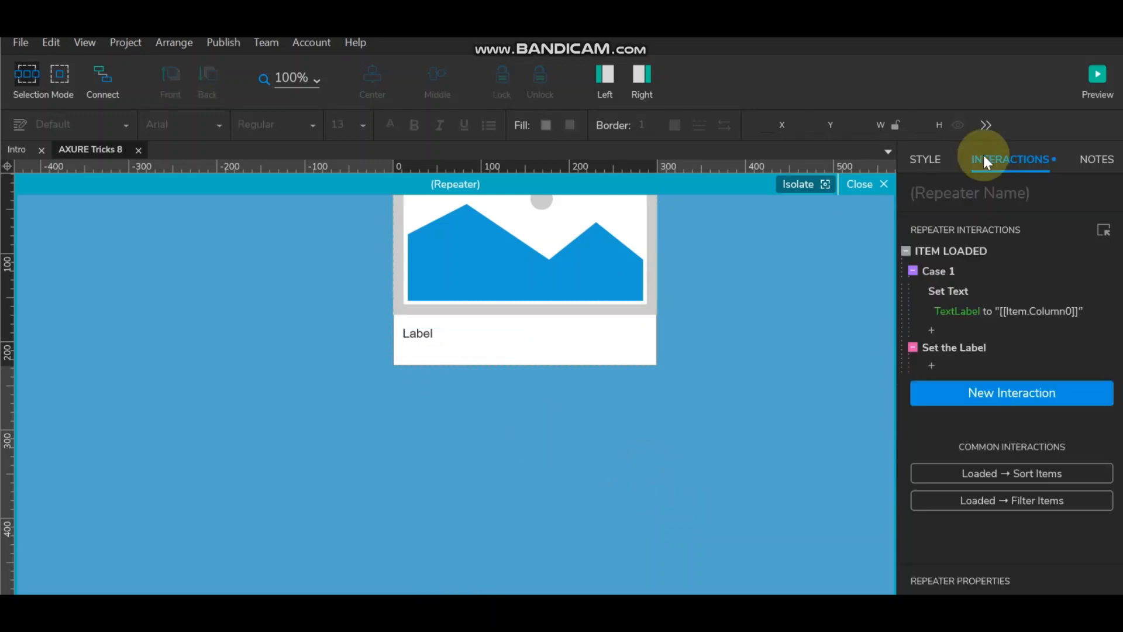
# Step: Give the Set the Label case the condition that the length of widget value of TextLabel is greater than 100
pyautogui.doubleClick(966, 344)
pyautogui.moveTo(480, 212)
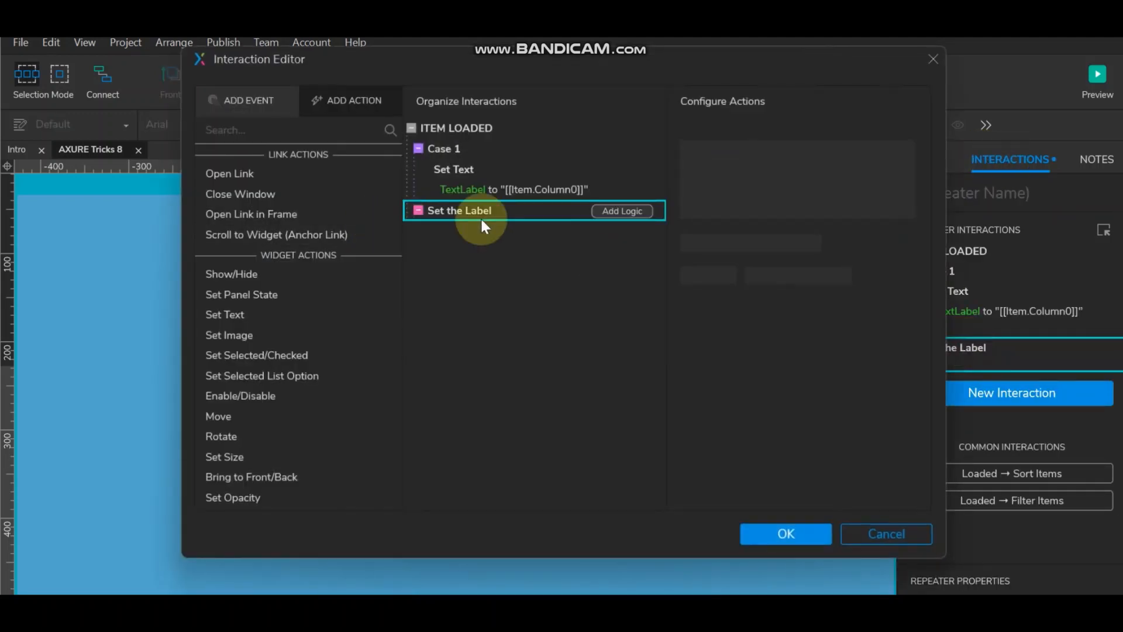
pyautogui.click(614, 211)
pyautogui.click(311, 205)
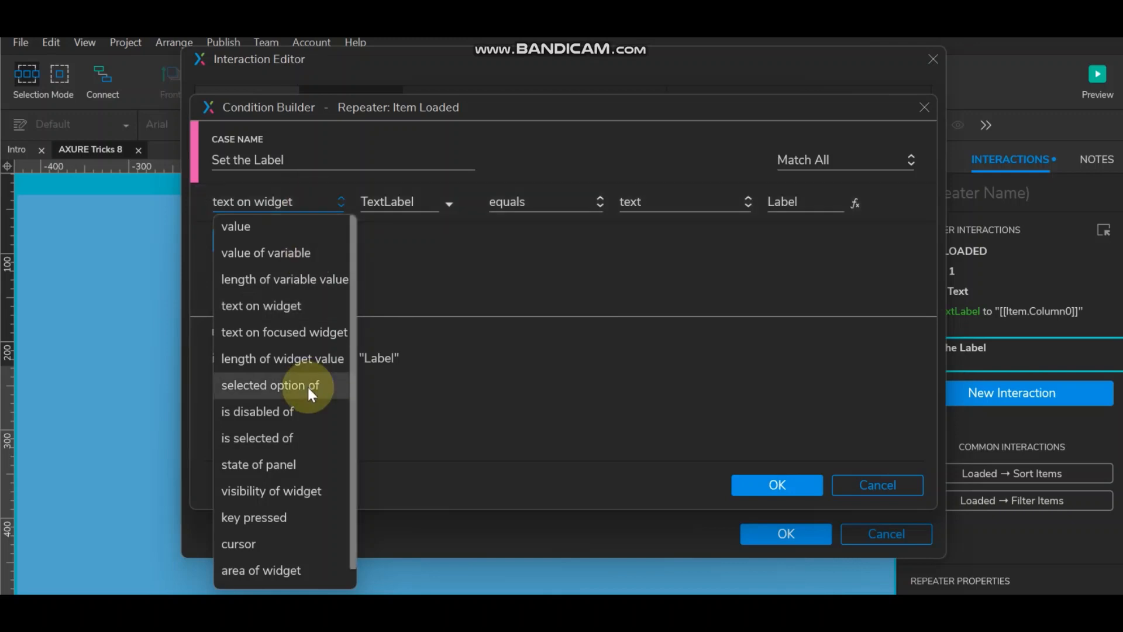
pyautogui.click(309, 359)
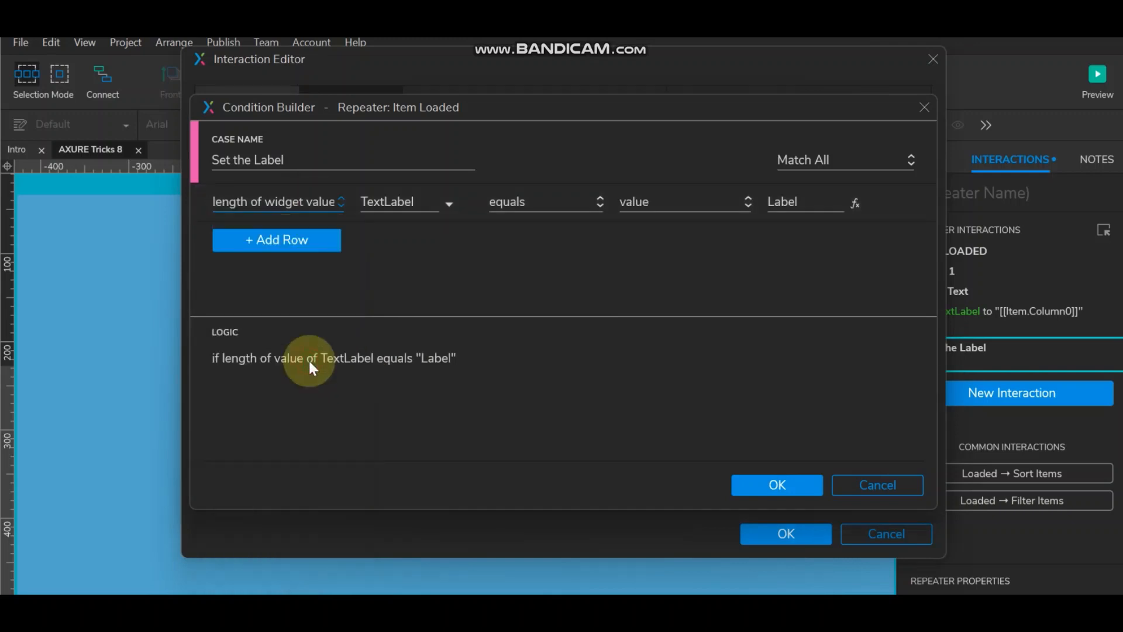
pyautogui.click(422, 203)
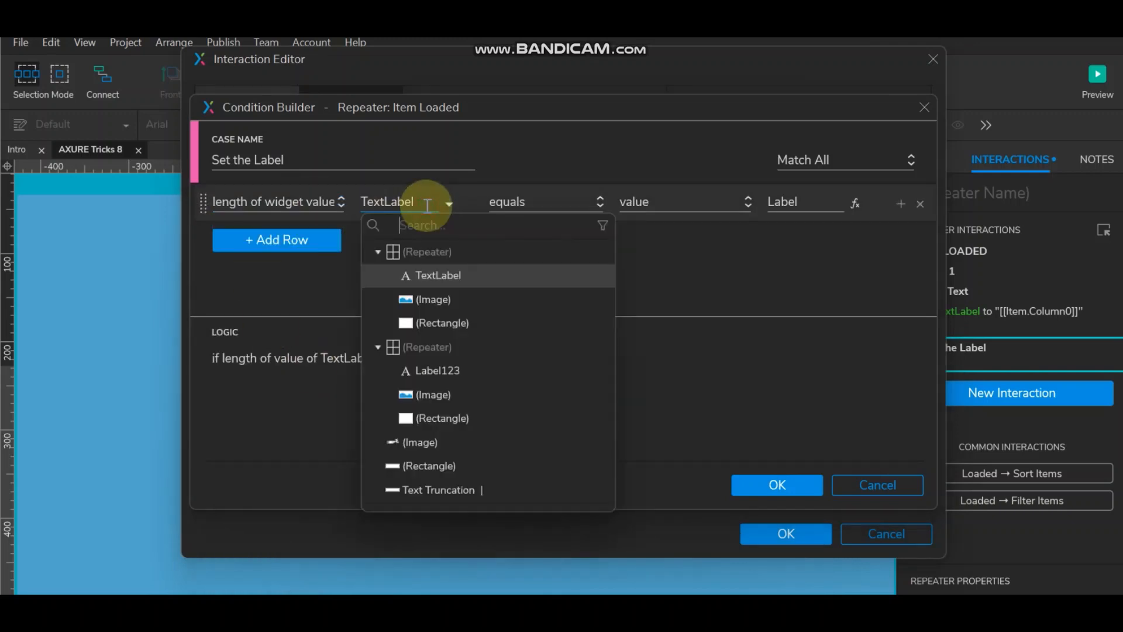
pyautogui.click(441, 274)
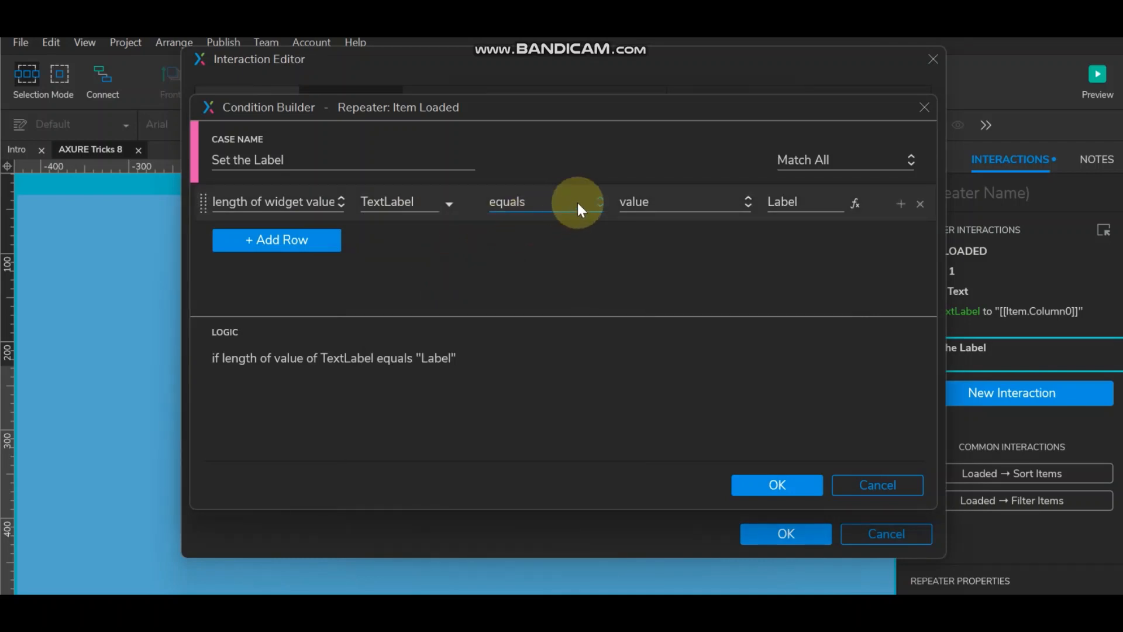
pyautogui.click(563, 200)
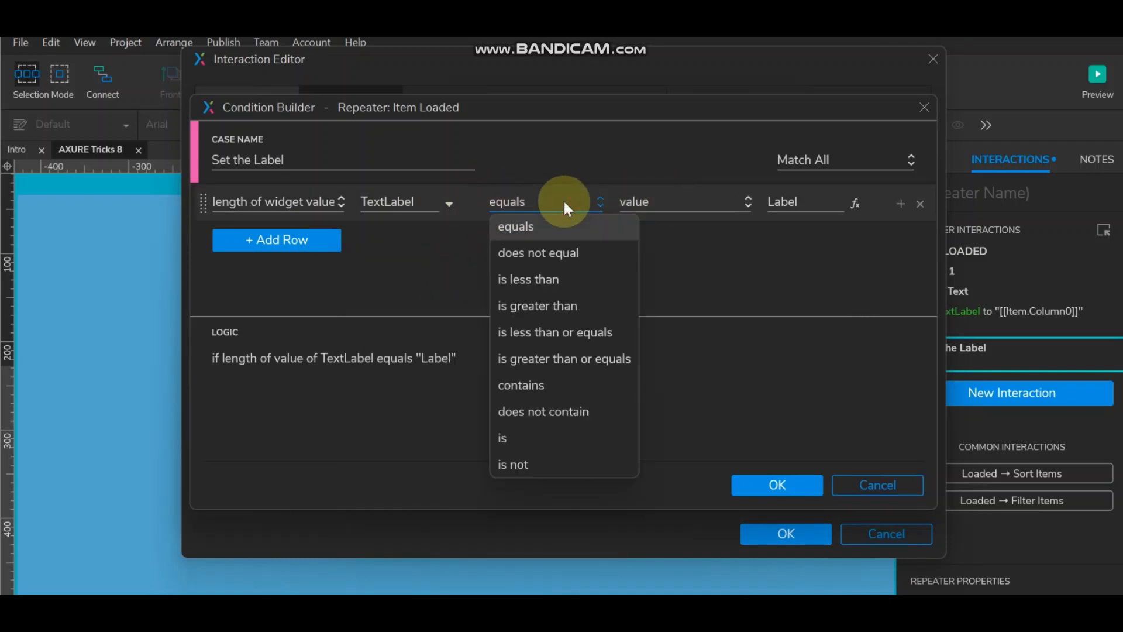
pyautogui.click(563, 306)
pyautogui.doubleClick(808, 199)
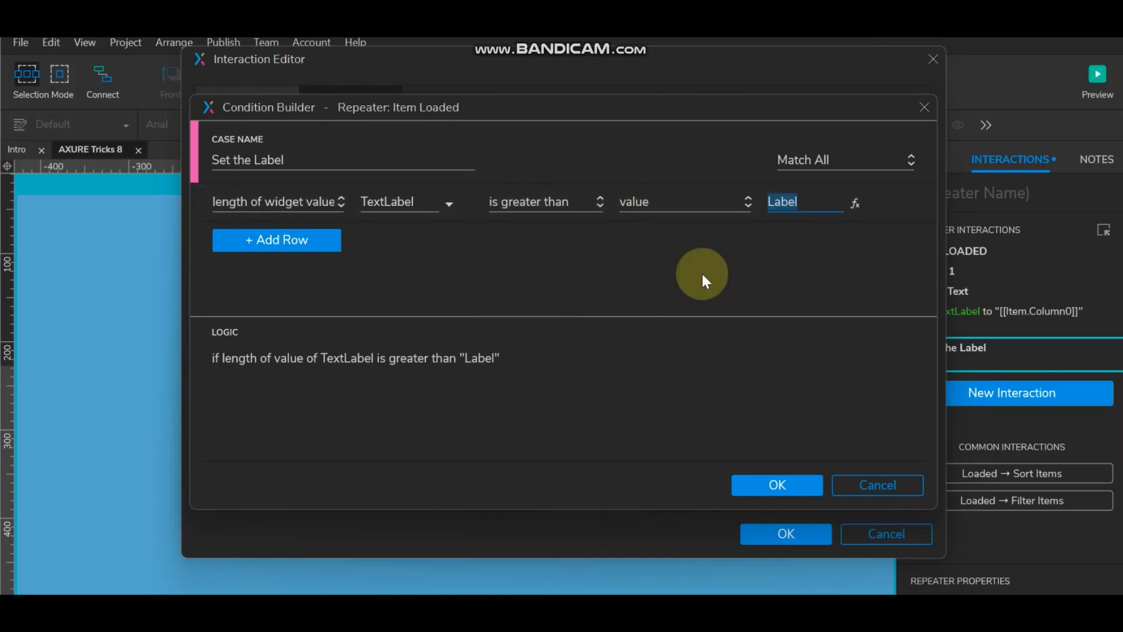
pyautogui.write('100')
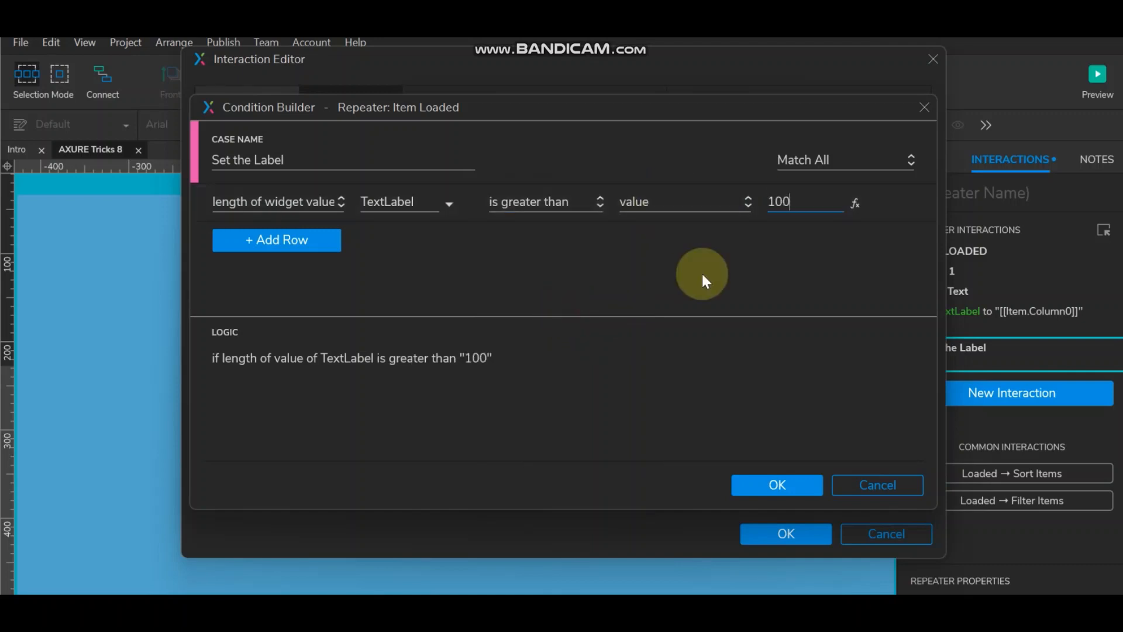
pyautogui.click(779, 485)
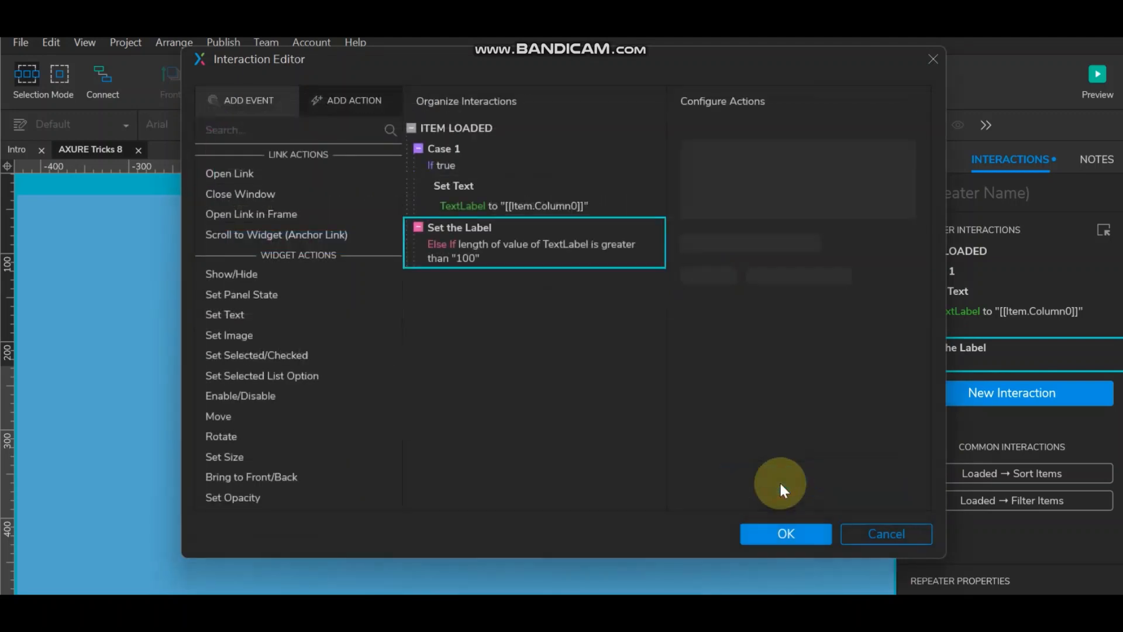
# Step: Add a Set Text action targeting TextLabel to the Set the Label case and clear its default text value
pyautogui.click(257, 316)
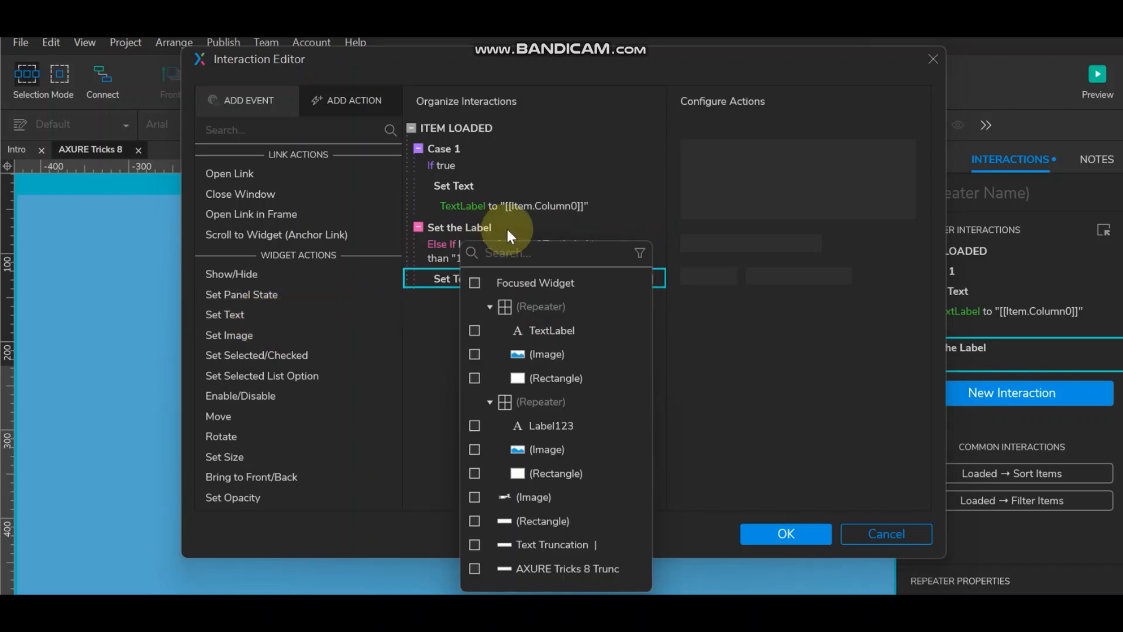
pyautogui.click(474, 330)
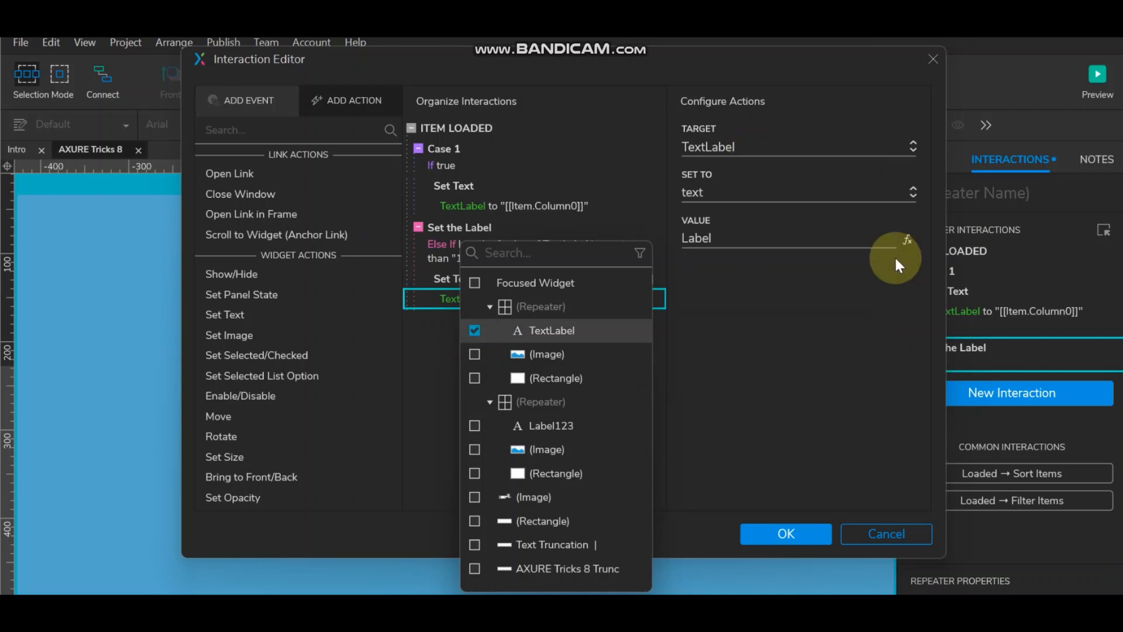
pyautogui.click(907, 240)
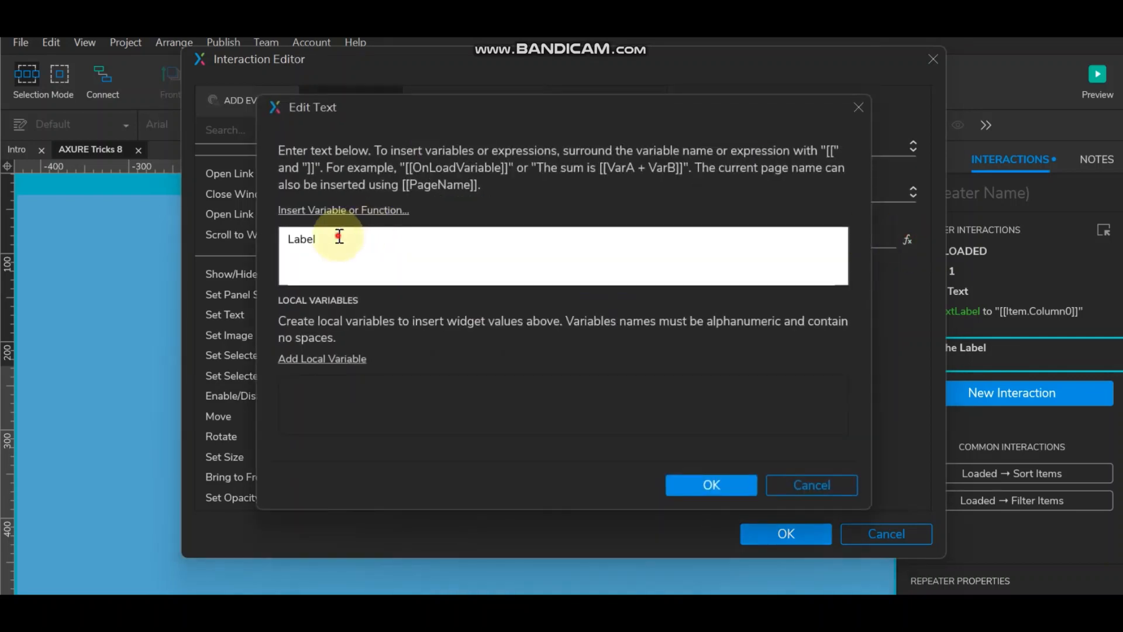
pyautogui.press('BackSpace')
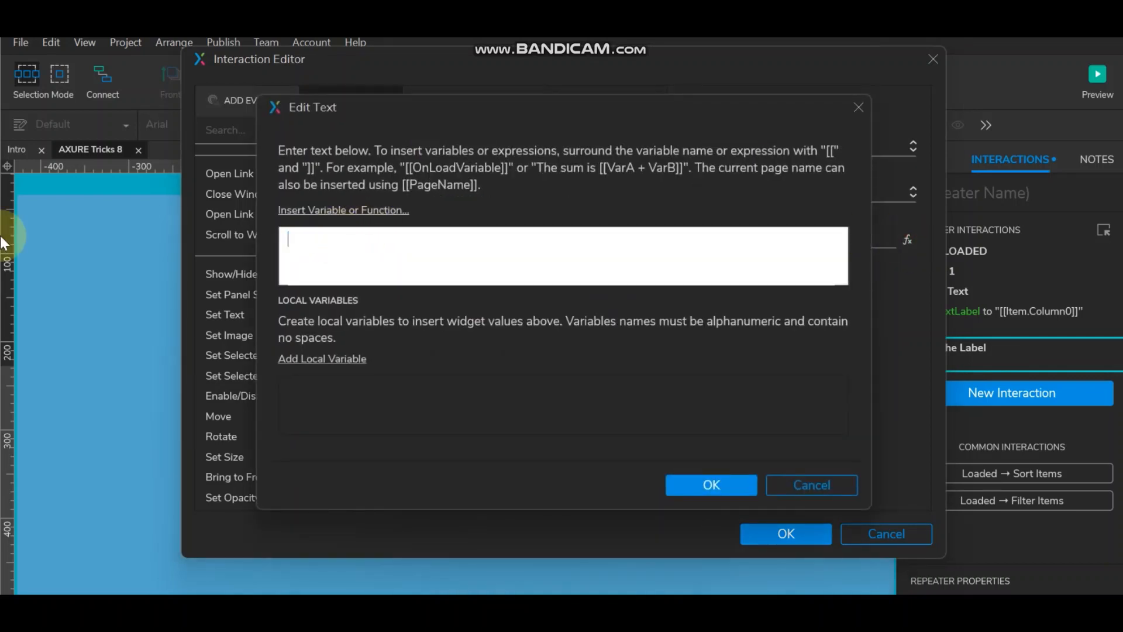
# Step: Add local variable LVAR1 for the text on TextLabel and insert it into the text value expression
pyautogui.click(313, 356)
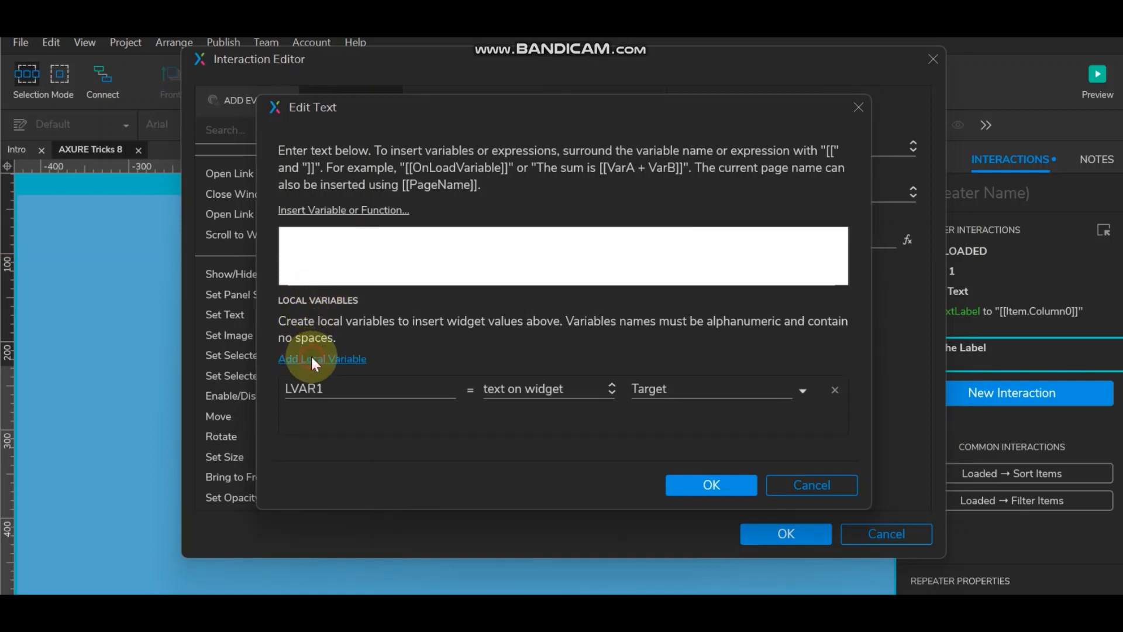
pyautogui.click(707, 388)
pyautogui.click(707, 381)
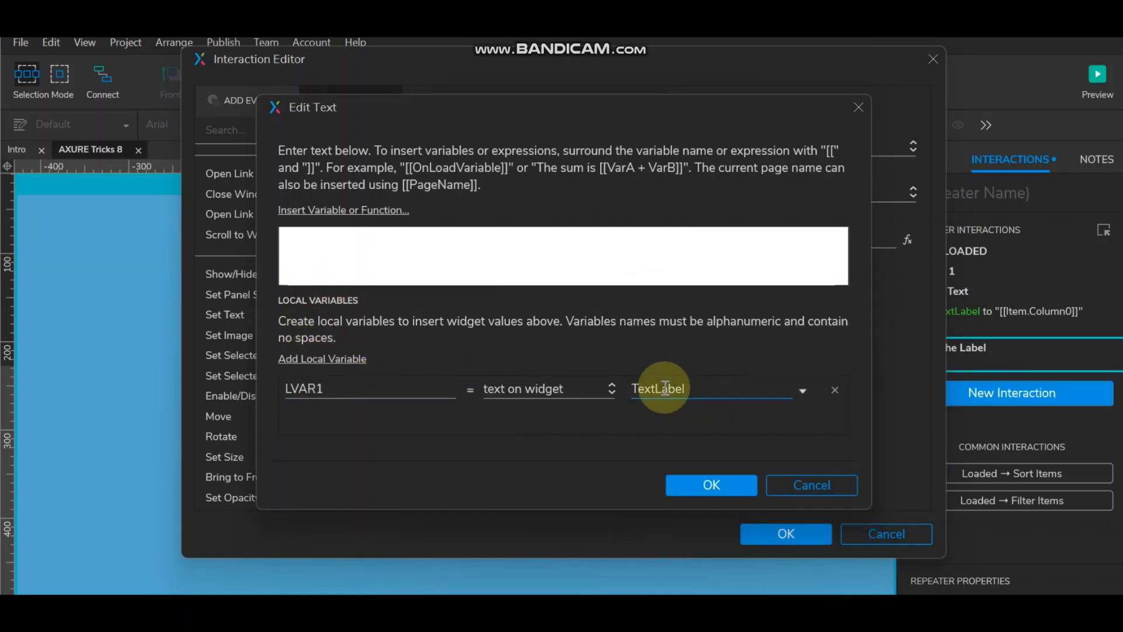
pyautogui.click(350, 209)
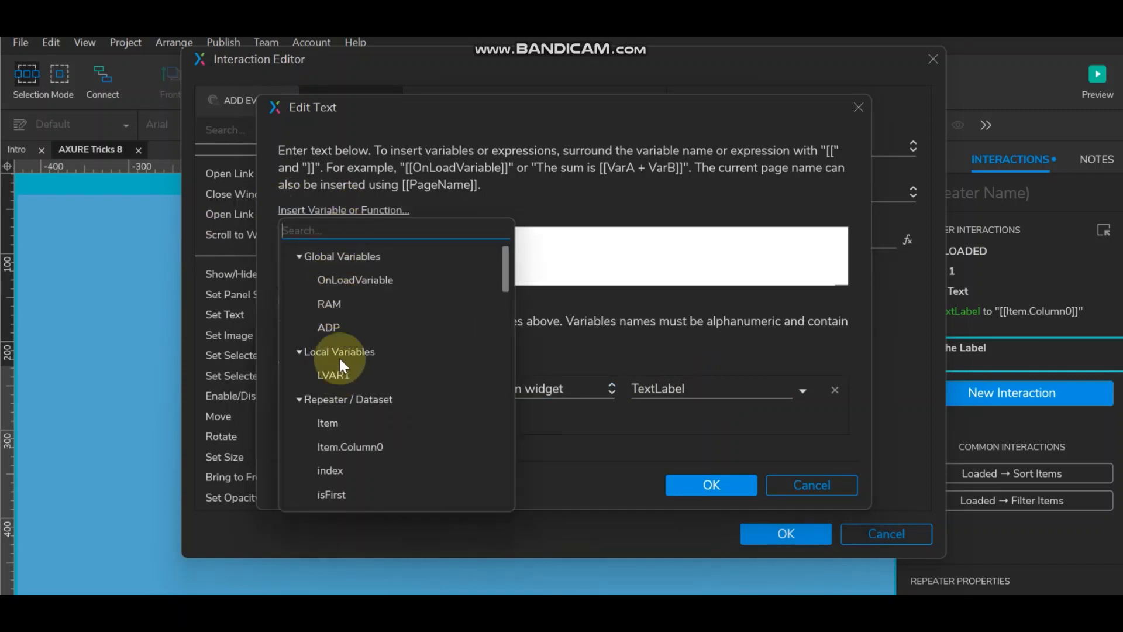
pyautogui.click(337, 374)
pyautogui.click(330, 242)
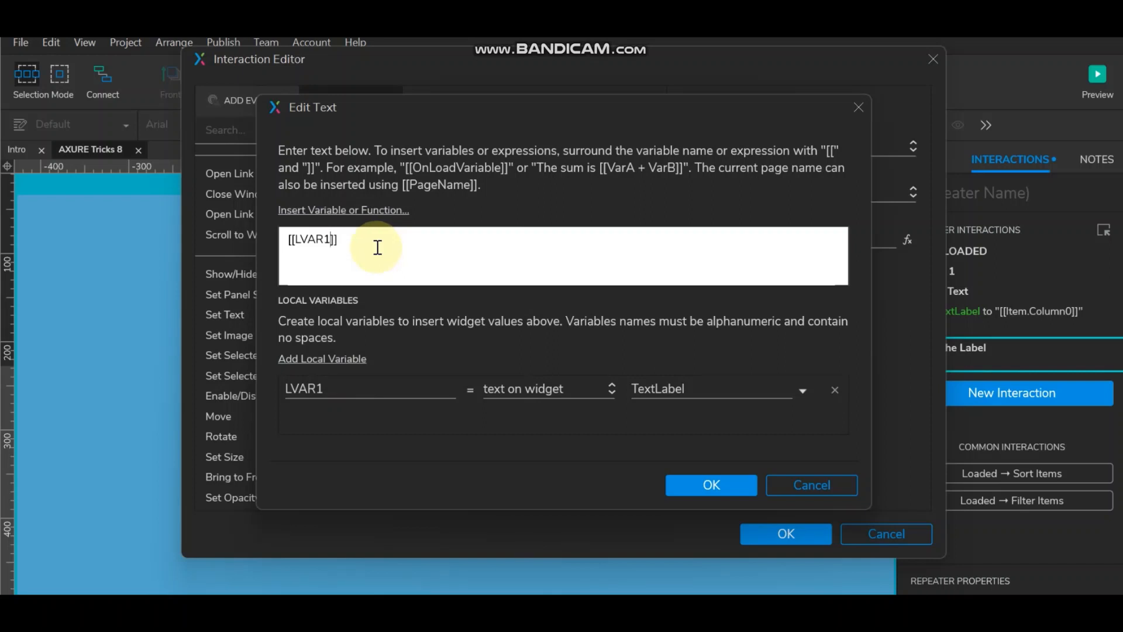
# Step: Insert the substring(from,to) function after LVAR1 and remove the redundant LVAR, giving [[LVAR1.substring(from,to)]]
pyautogui.click(370, 210)
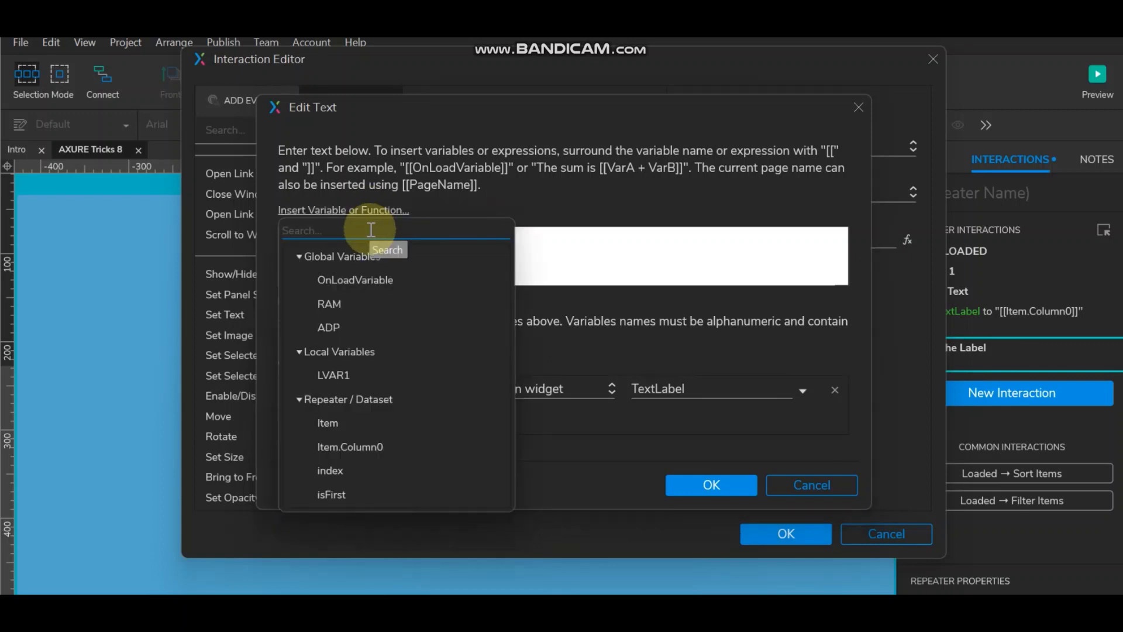
pyautogui.write('su')
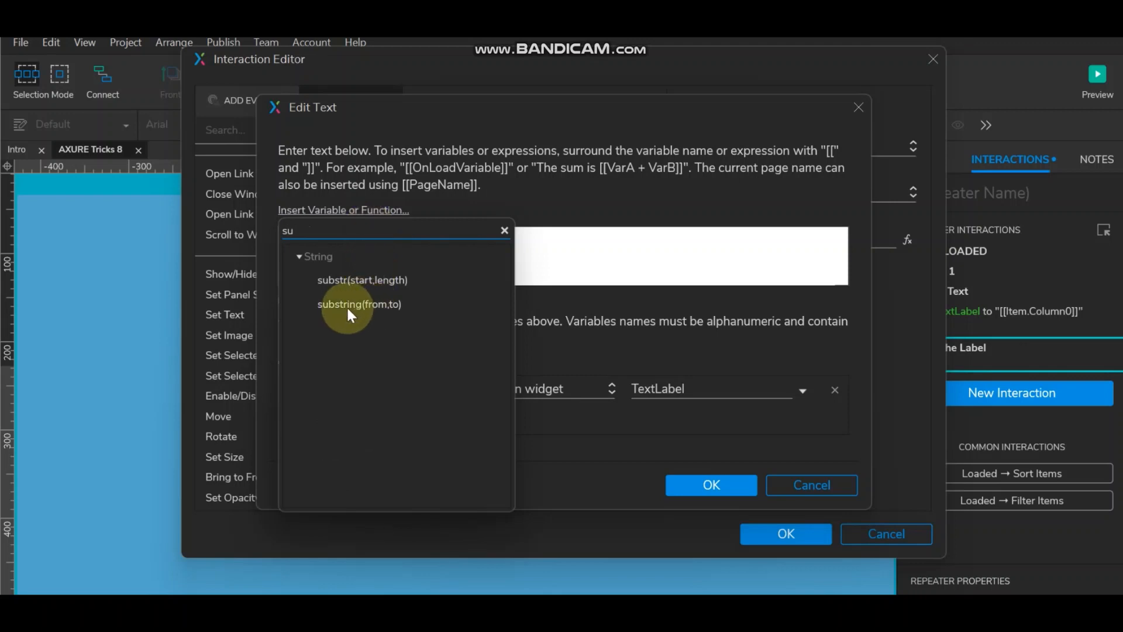
pyautogui.click(375, 305)
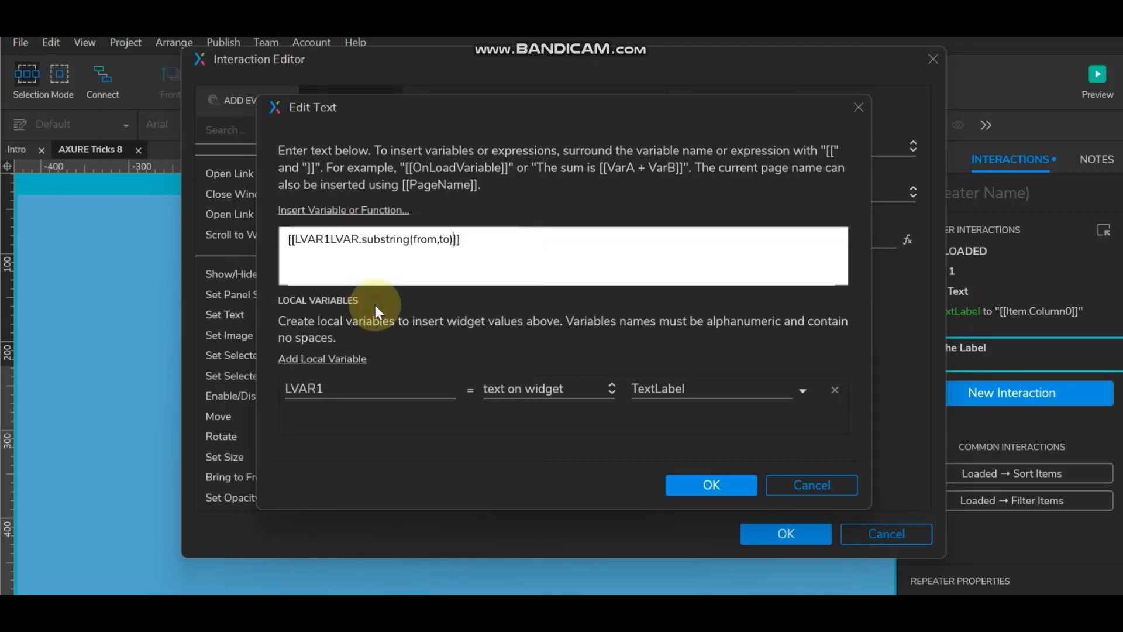
pyautogui.moveTo(359, 240); pyautogui.dragTo(331, 240)
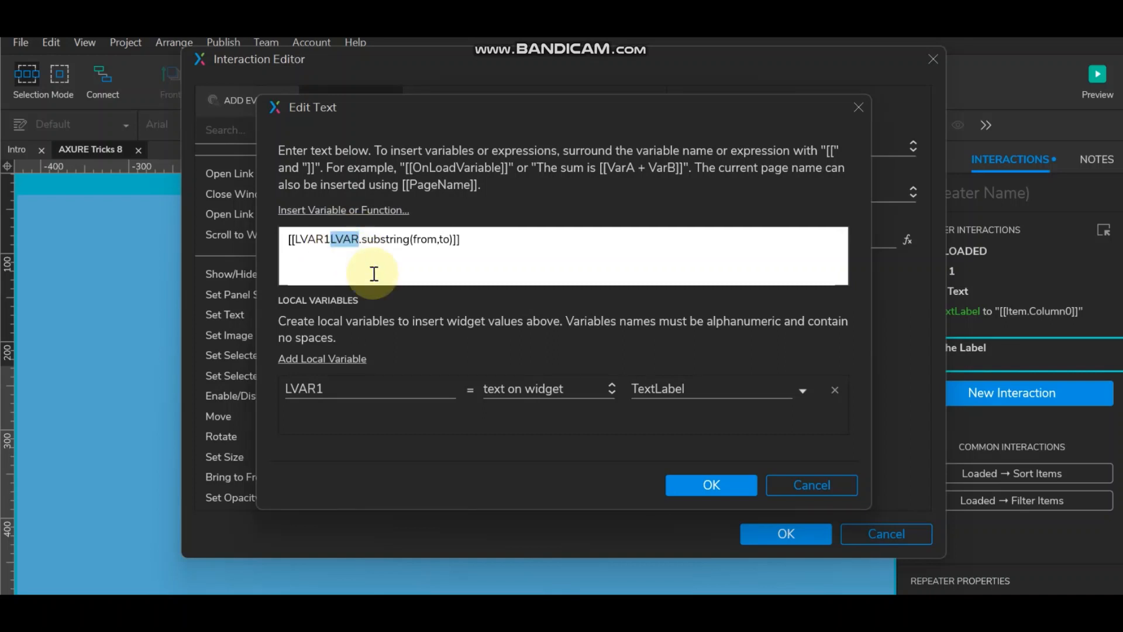
pyautogui.press('BackSpace')
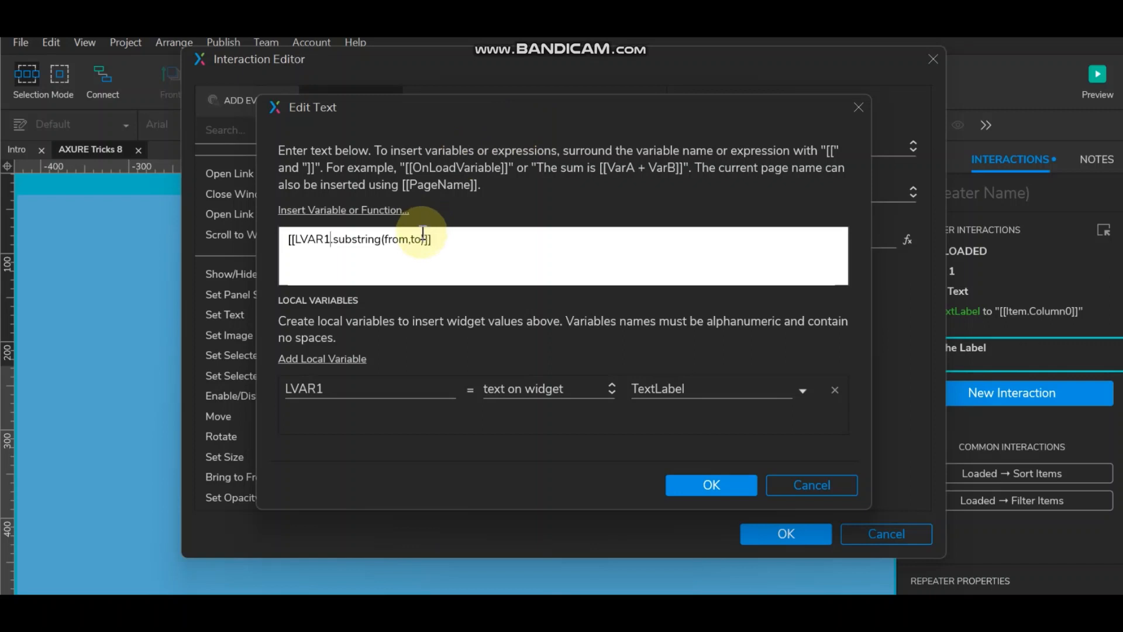
# Step: Set the substring arguments in the TextLabel expression to 0 and 100, giving [[LVAR1.substring(0,100)]]
pyautogui.doubleClick(393, 240)
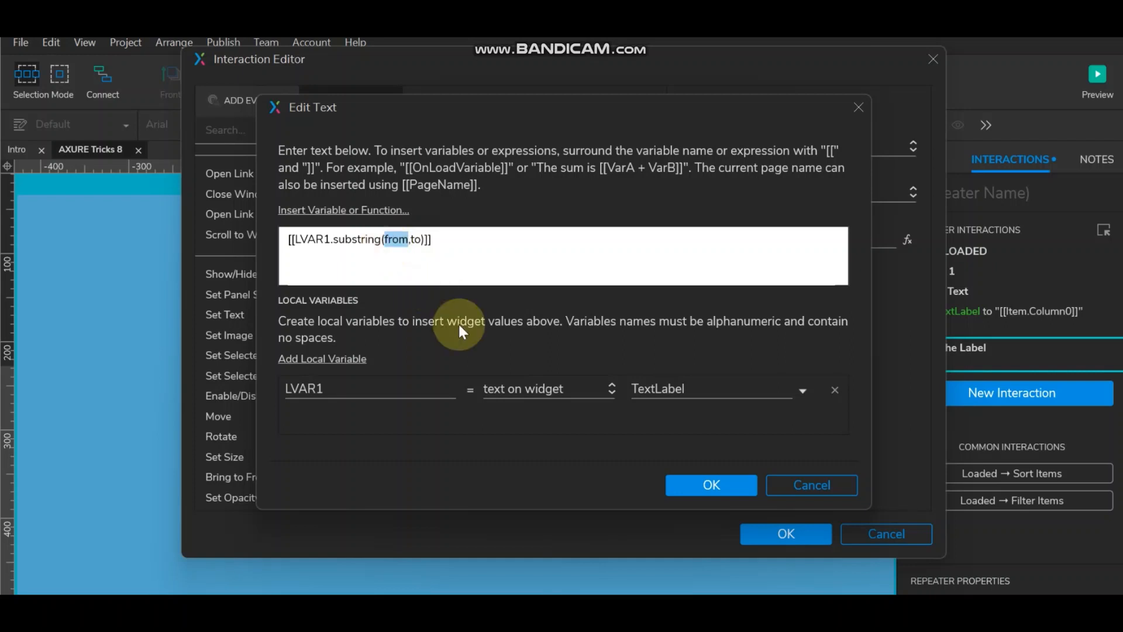
pyautogui.write('0')
pyautogui.doubleClick(398, 240)
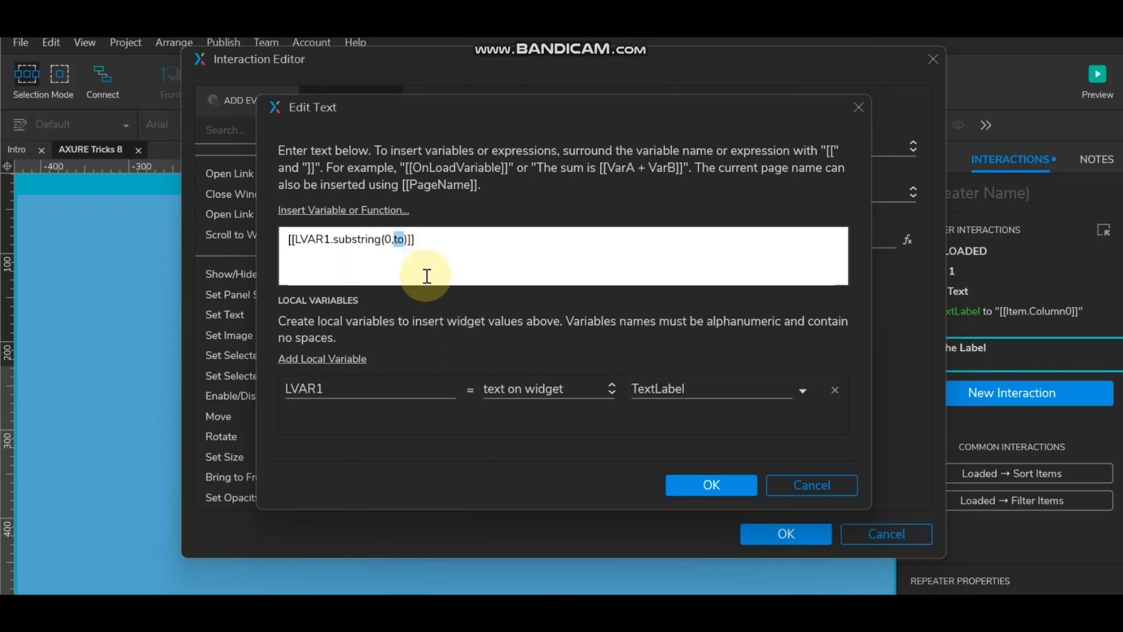
pyautogui.write('100')
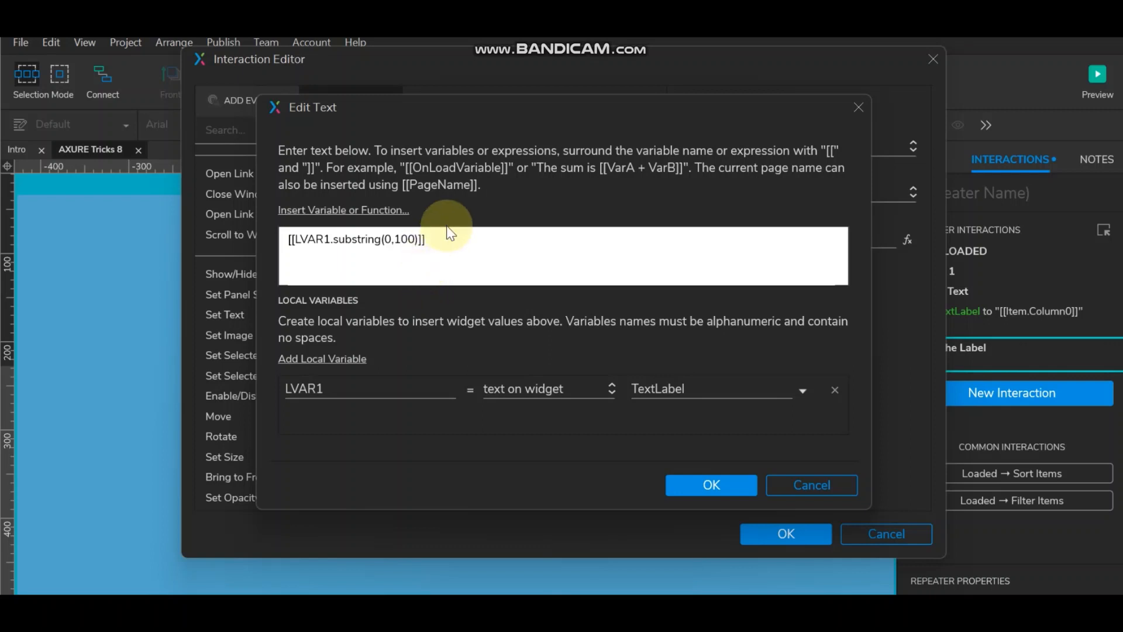
# Step: Append " ... View more" after the substring expression and apply the text value and the repeater's interaction changes
pyautogui.click(439, 244)
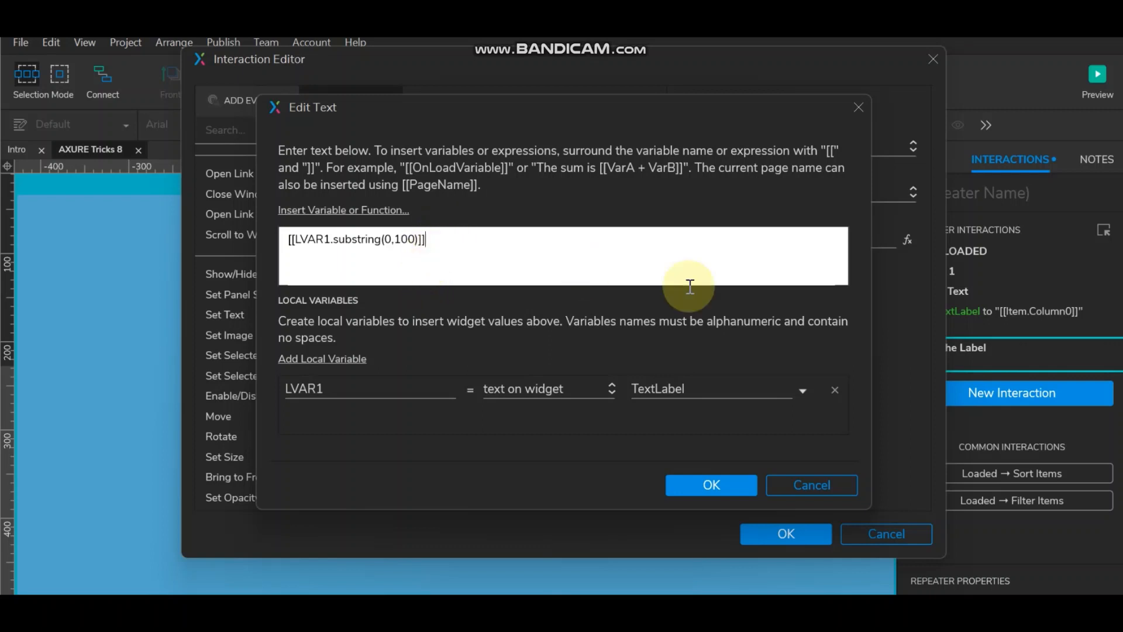
pyautogui.write('..')
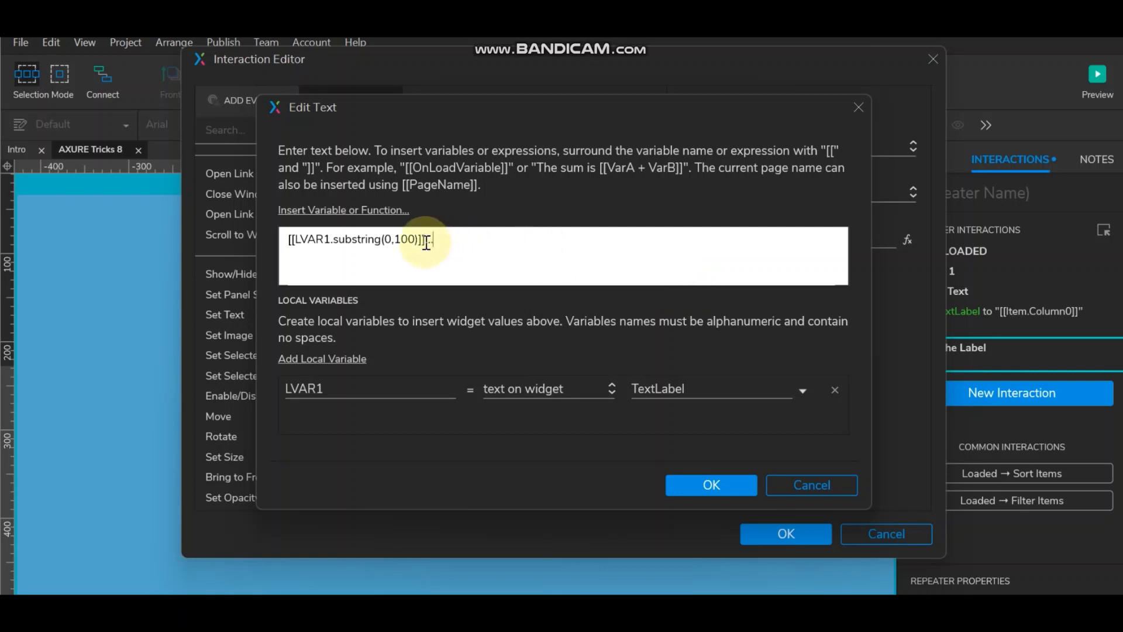
pyautogui.write('.')
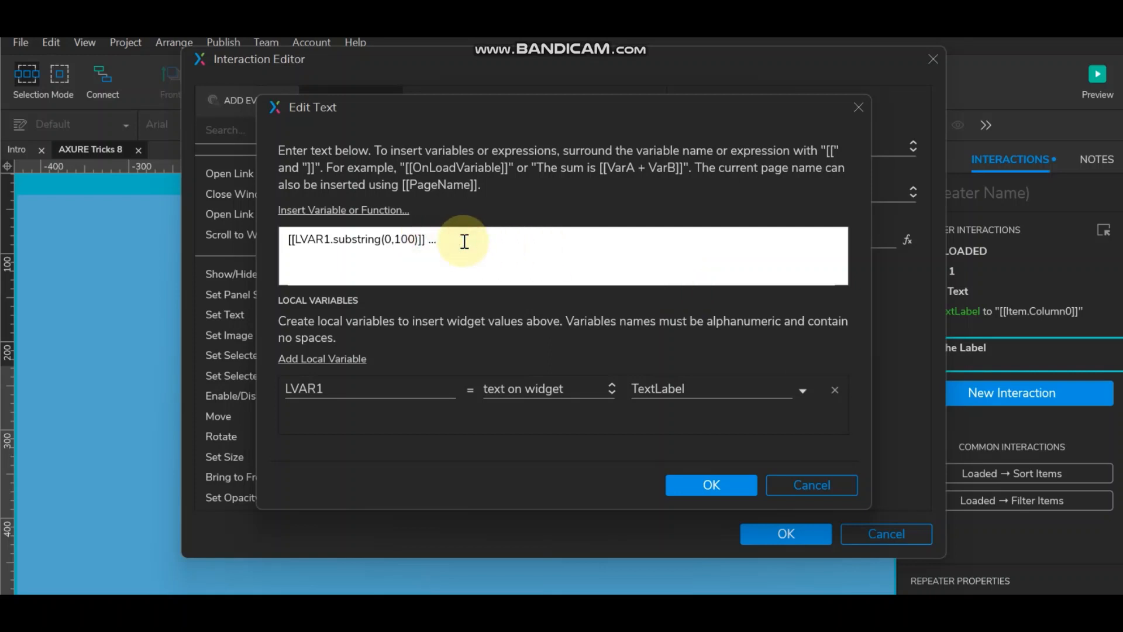
pyautogui.write(' View more')
pyautogui.click(707, 486)
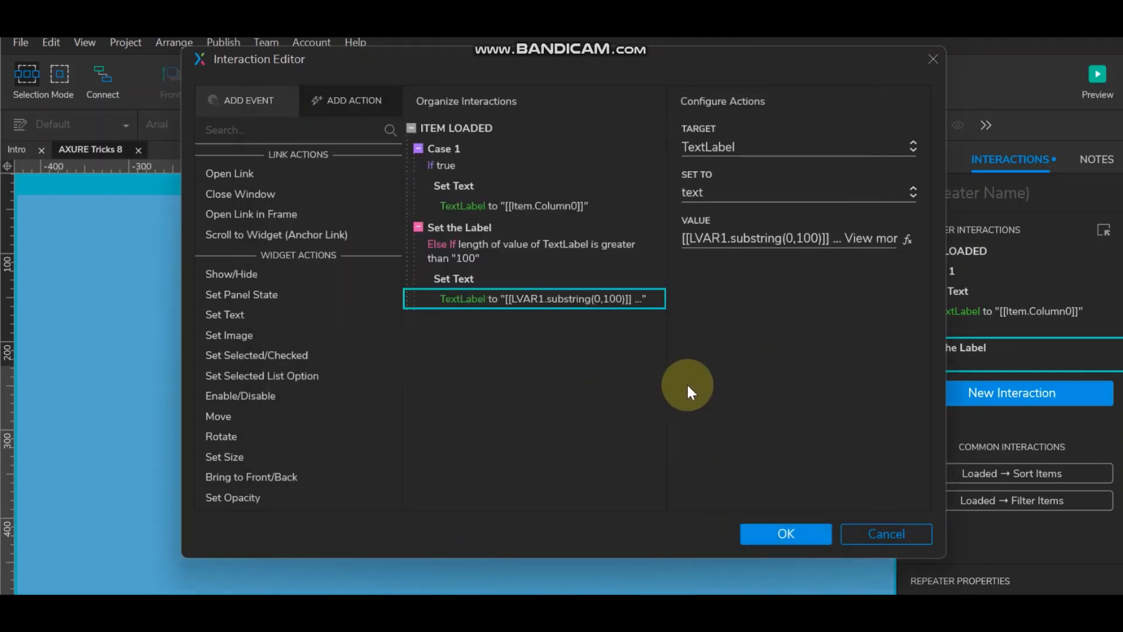
pyautogui.click(773, 531)
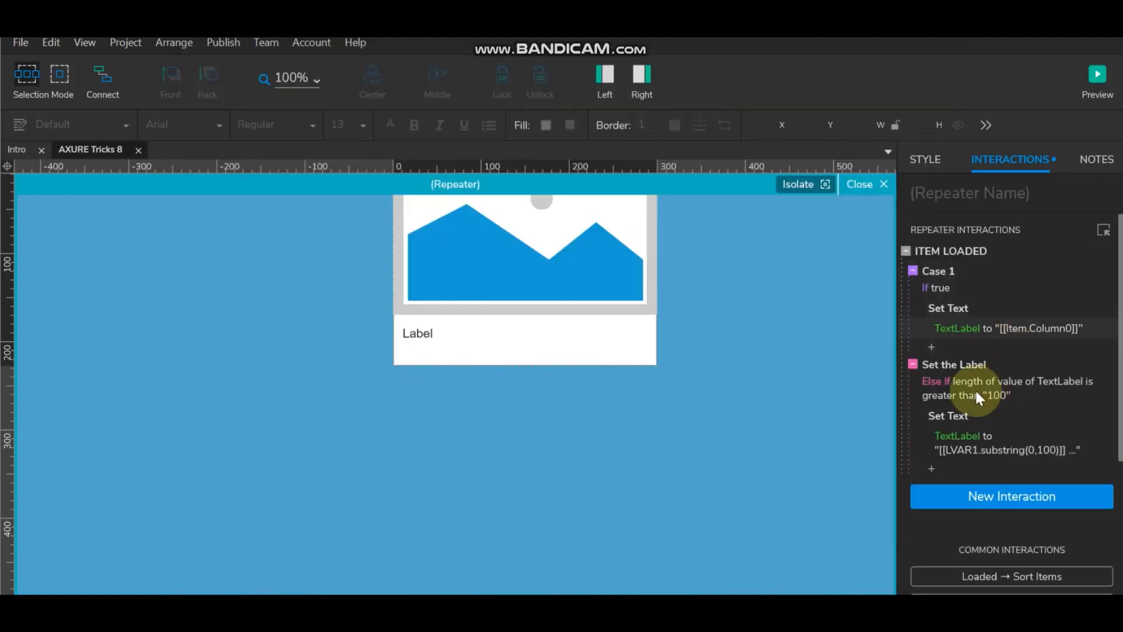
# Step: Toggle the Set the Label case from Else If to If and leave repeater editing to check the cards
pyautogui.rightClick(951, 363)
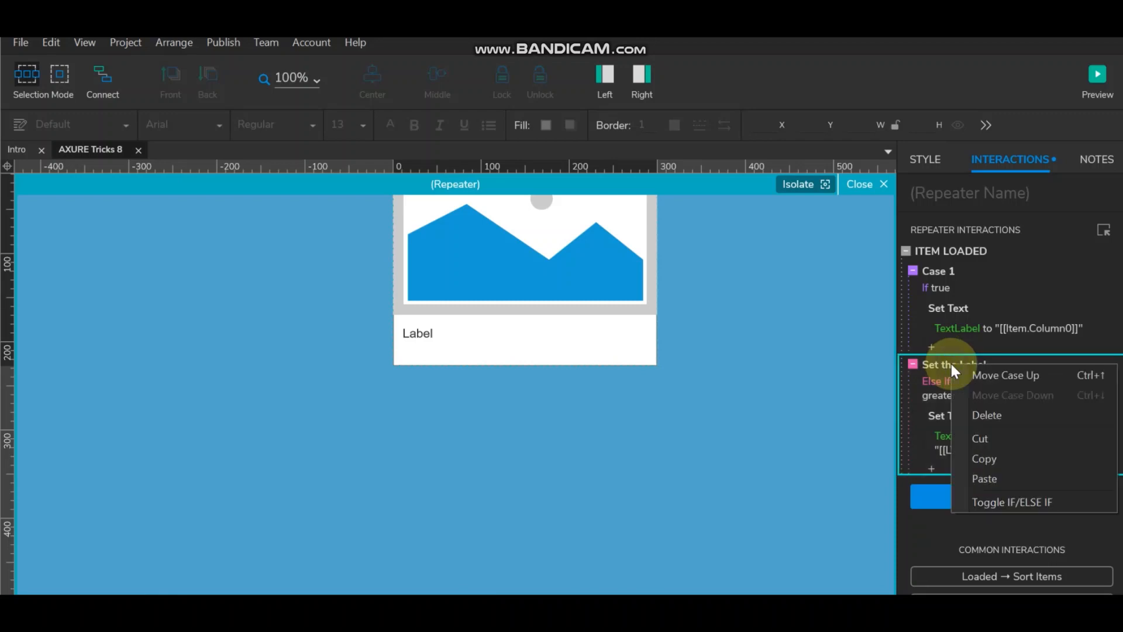
pyautogui.click(998, 500)
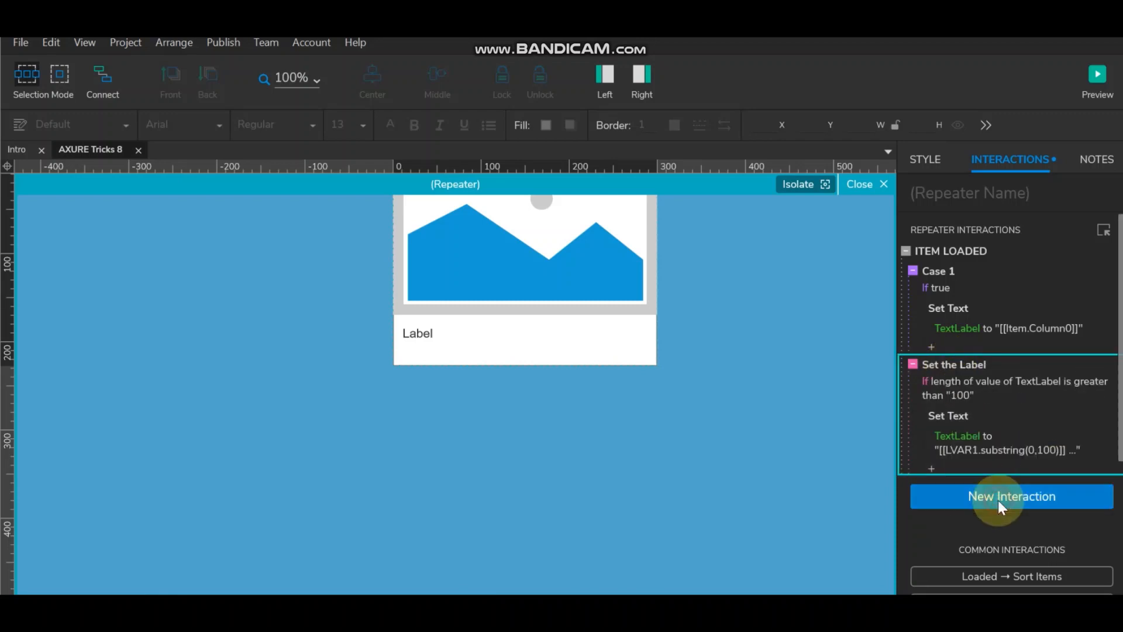
pyautogui.click(863, 183)
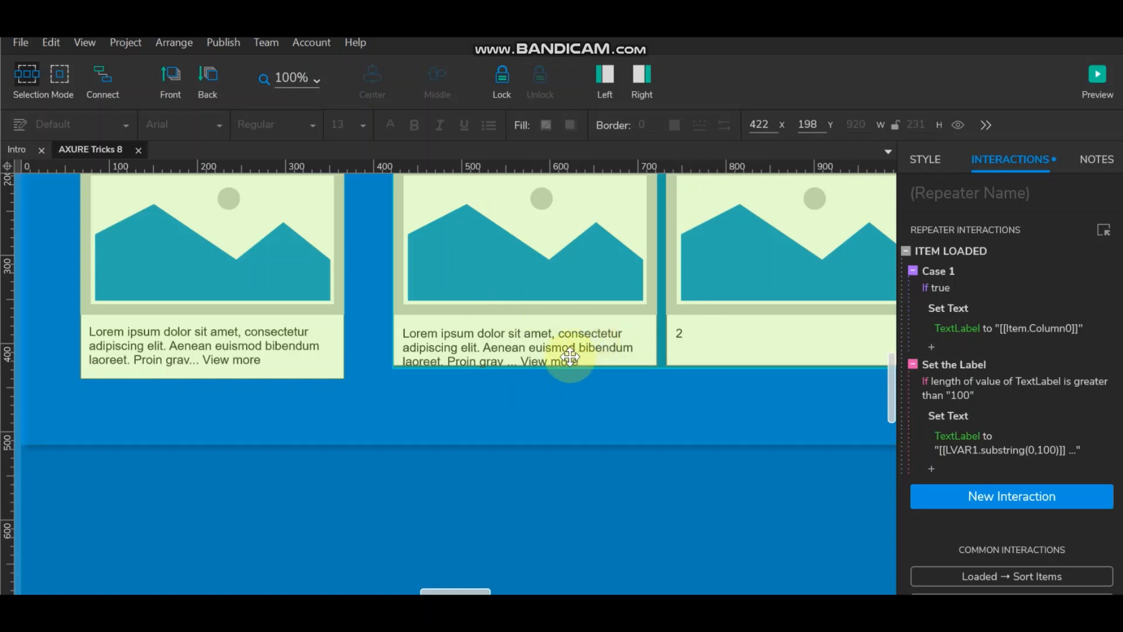
pyautogui.scroll(3, 569, 356)
pyautogui.scroll(-3, 565, 360)
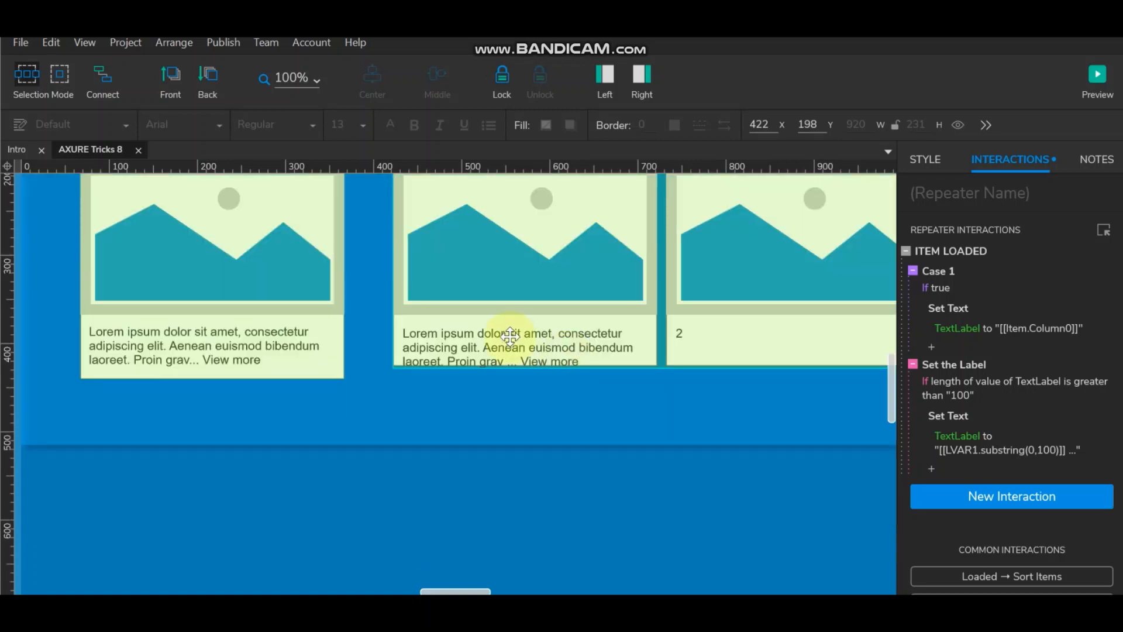
pyautogui.scroll(3, 538, 326)
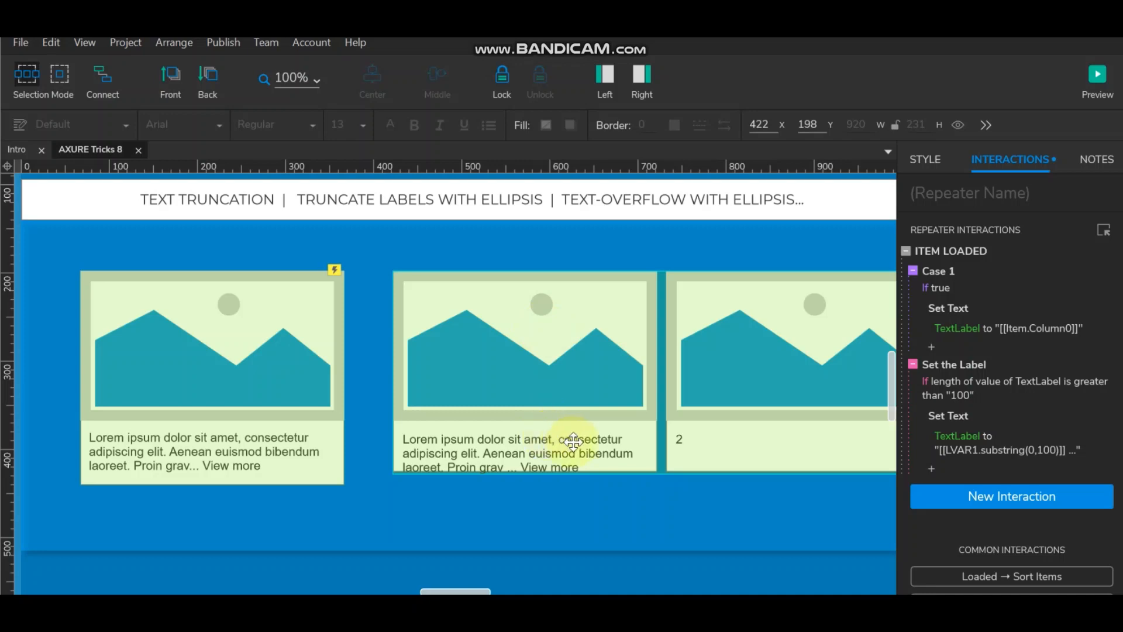
# Step: Change the Set the Label condition so that it applies when TextLabel's length is greater than 70
pyautogui.click(964, 385)
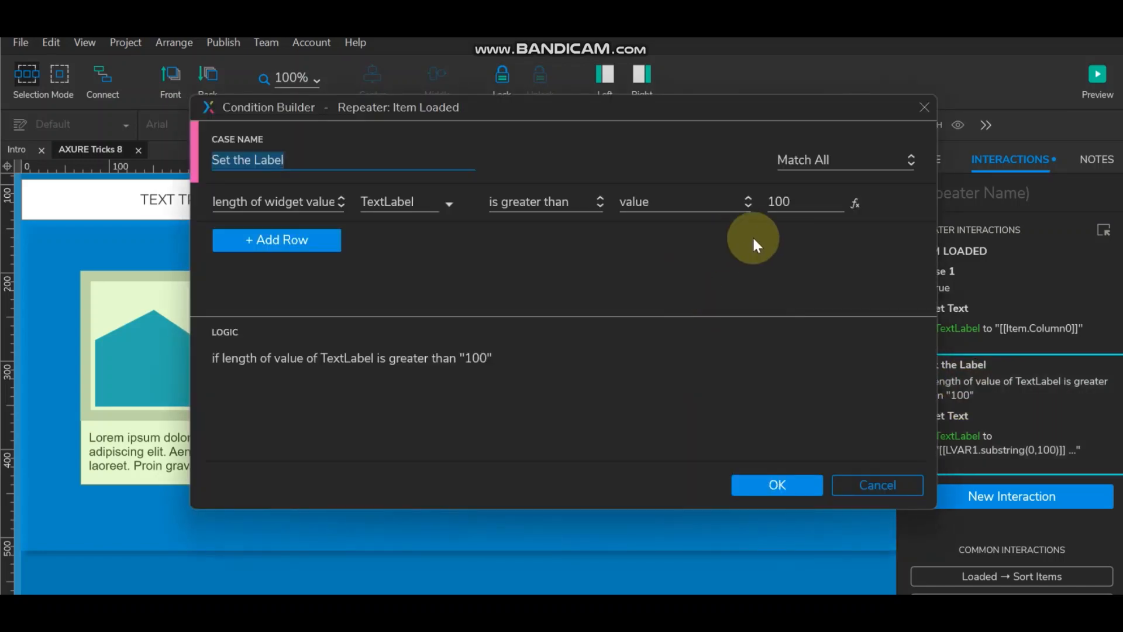
pyautogui.click(779, 202)
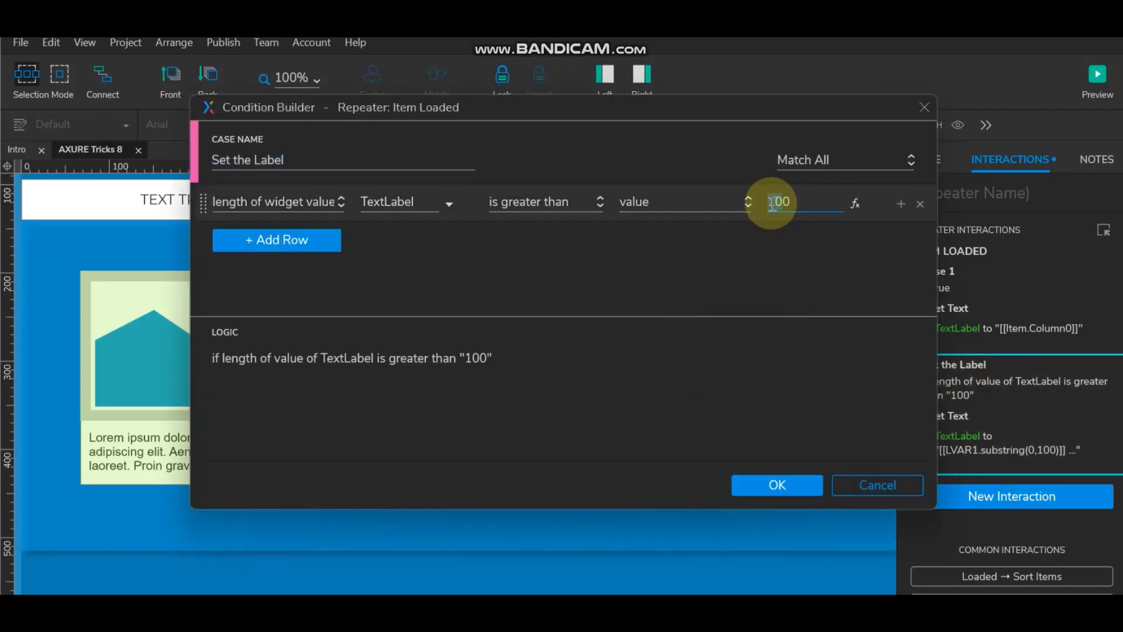
pyautogui.write('90')
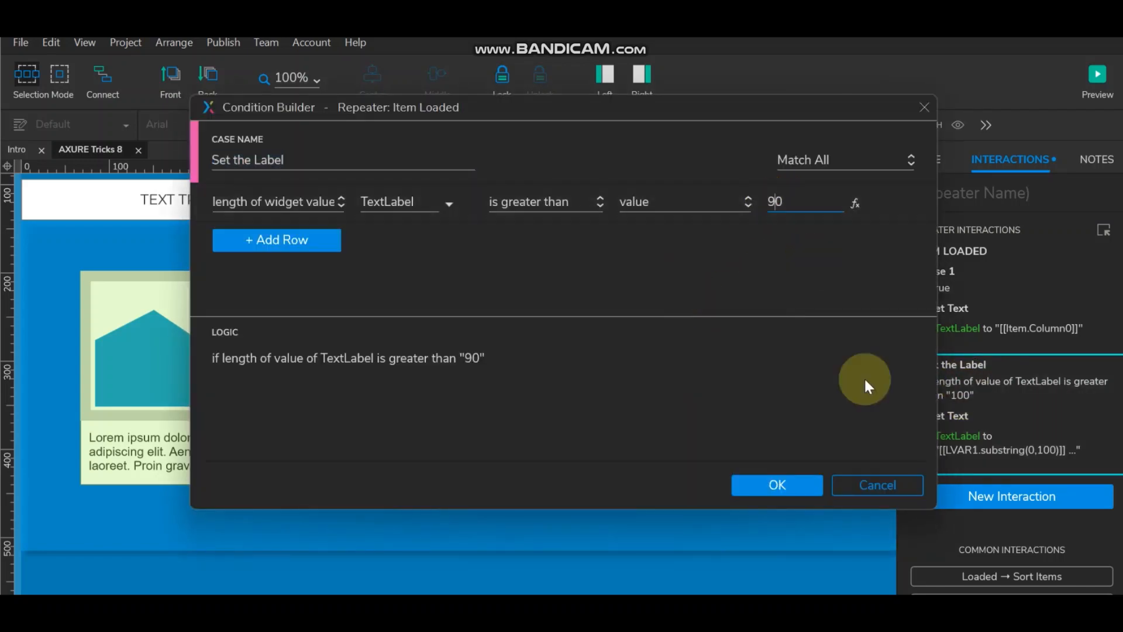
pyautogui.moveTo(644, 105); pyautogui.dragTo(696, 167)
pyautogui.click(823, 262)
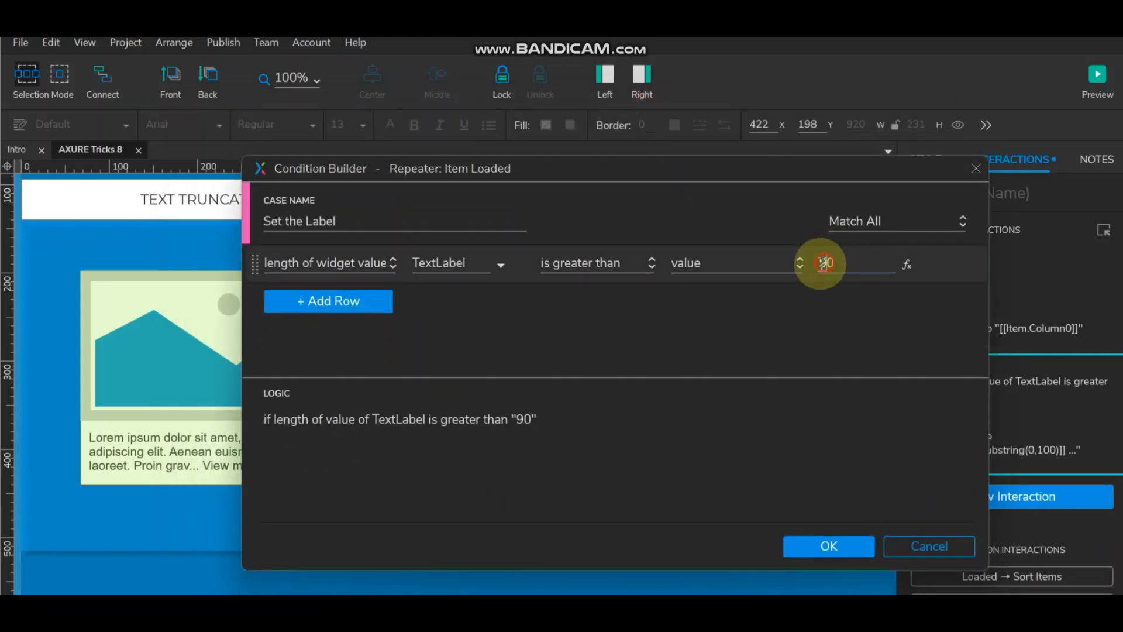
pyautogui.press('BackSpace')
pyautogui.write('7')
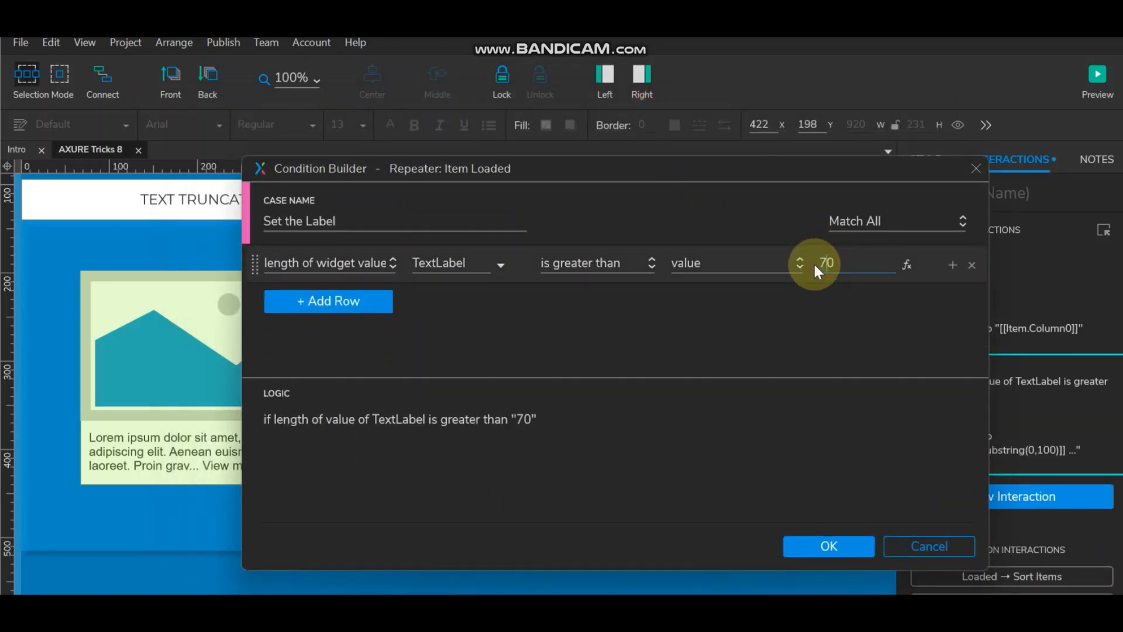
pyautogui.click(832, 544)
# Step: Set the end position of the substring in the Set the Label case's text expression to 70
pyautogui.click(991, 447)
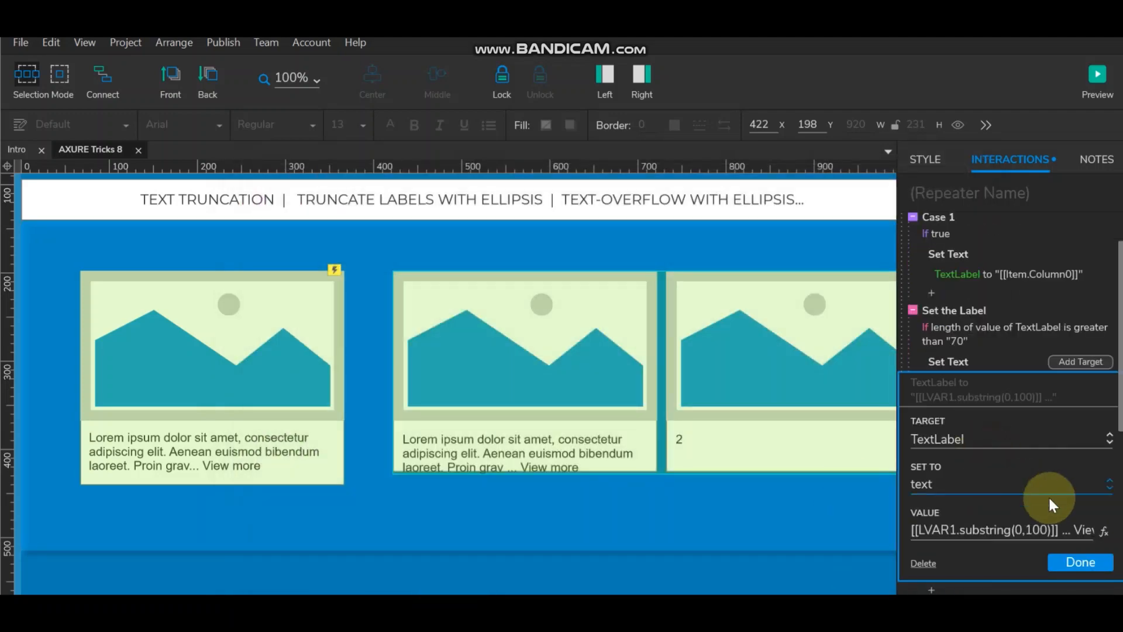
pyautogui.click(1105, 532)
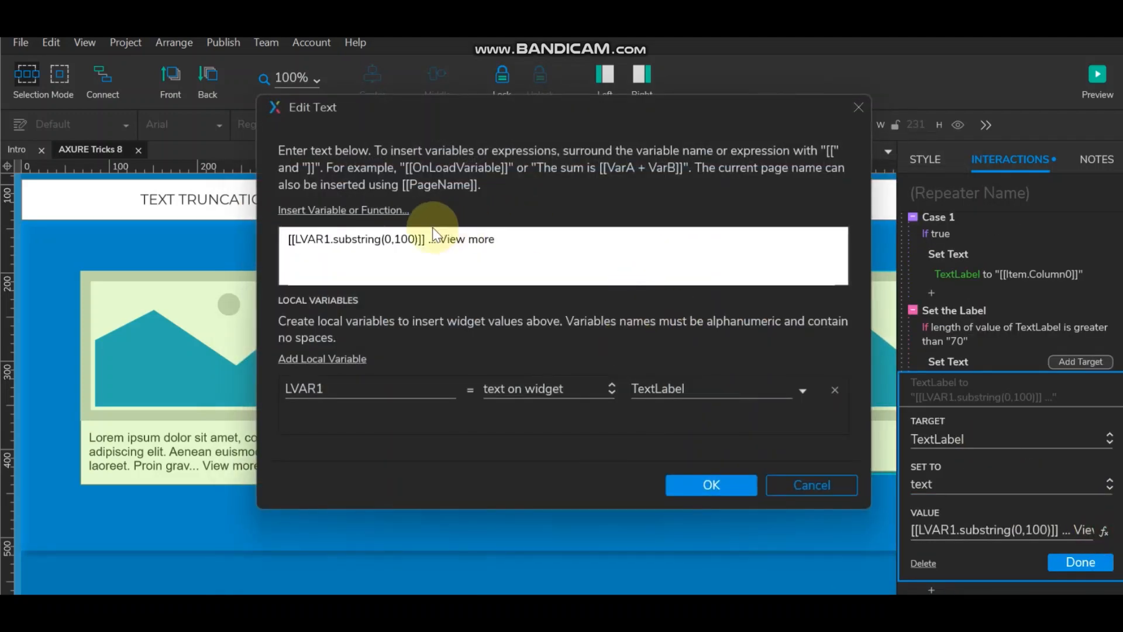
pyautogui.moveTo(409, 238); pyautogui.dragTo(394, 239)
pyautogui.write('70')
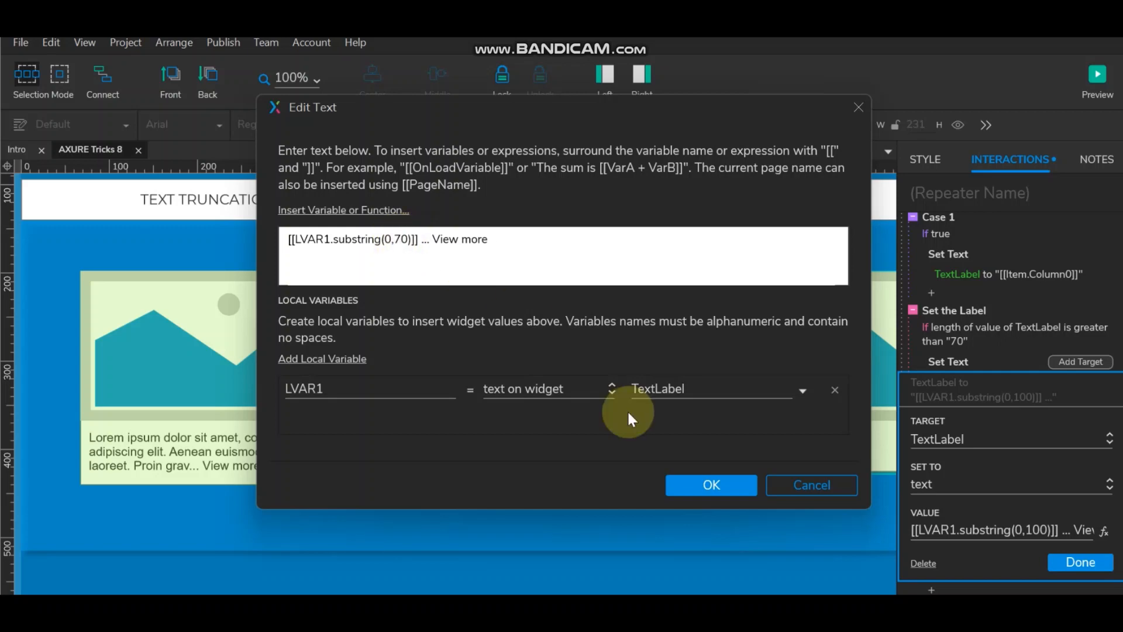
pyautogui.click(707, 487)
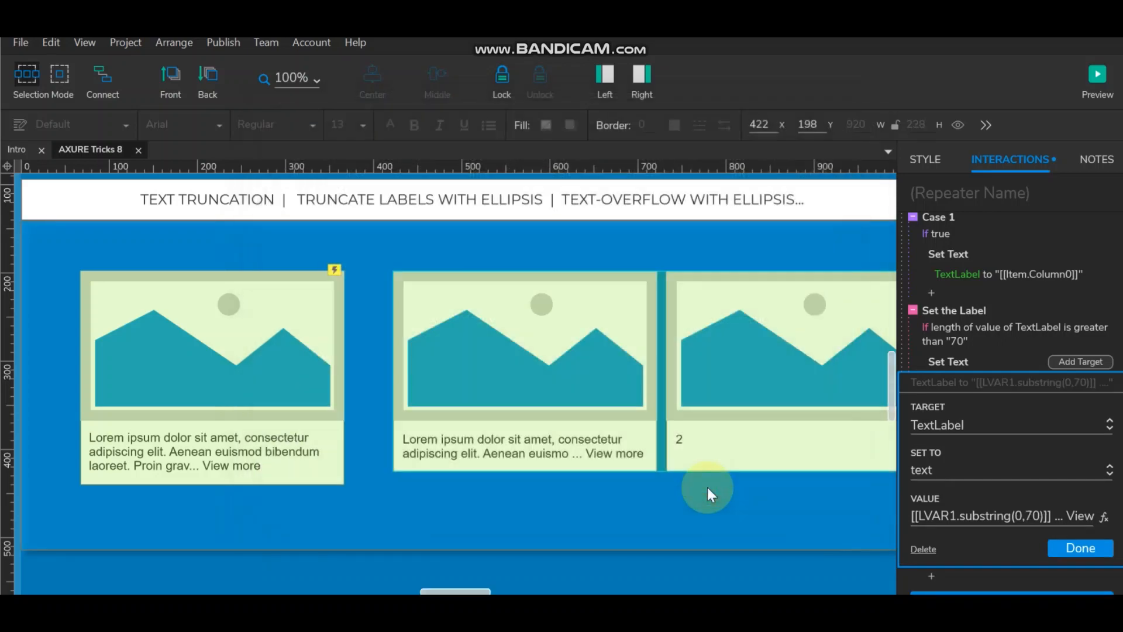
# Step: Inside the repeater, extend the card's background rectangle to a height of about 304, stretch the label box down inside it, and leave repeater editing
pyautogui.doubleClick(569, 442)
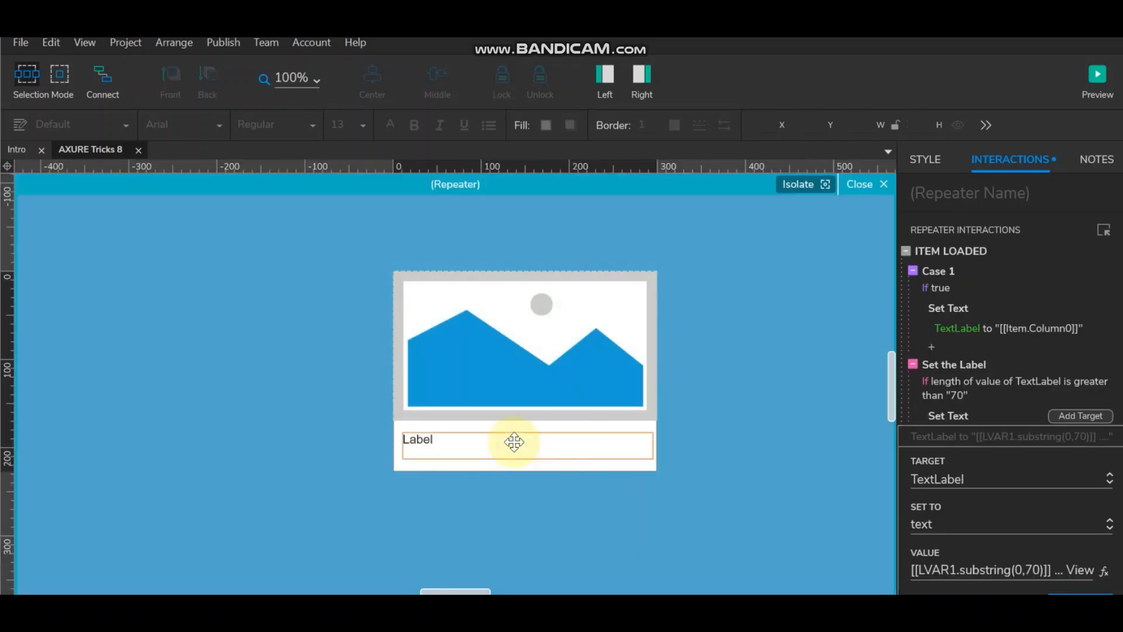
pyautogui.click(544, 465)
pyautogui.moveTo(525, 471); pyautogui.dragTo(536, 543)
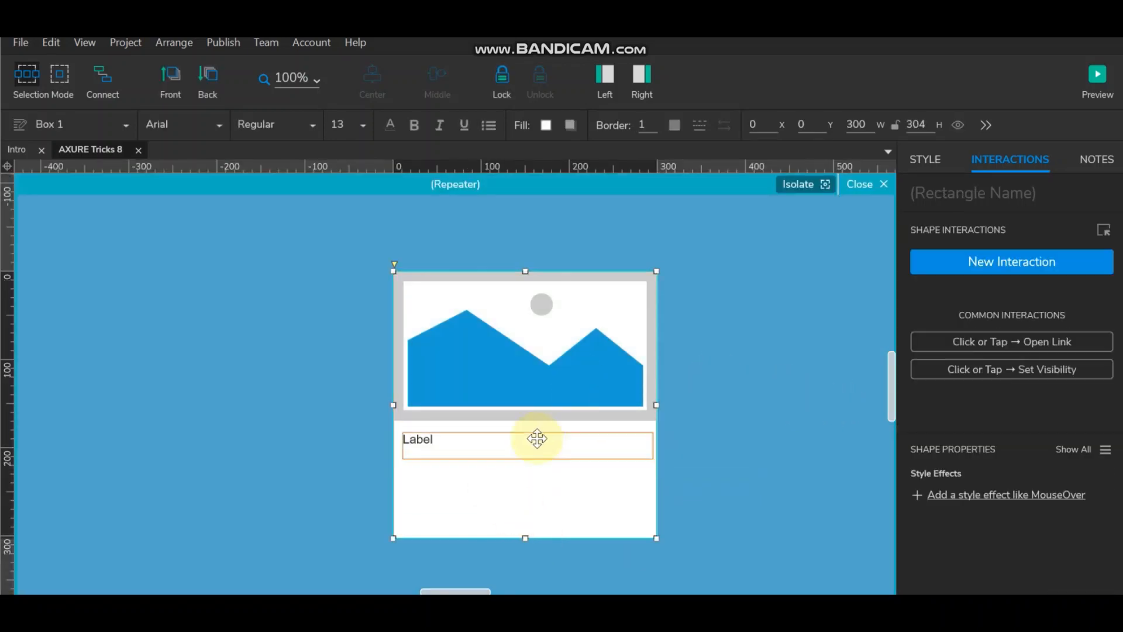
pyautogui.click(533, 442)
pyautogui.moveTo(528, 458); pyautogui.dragTo(534, 525)
pyautogui.click(880, 183)
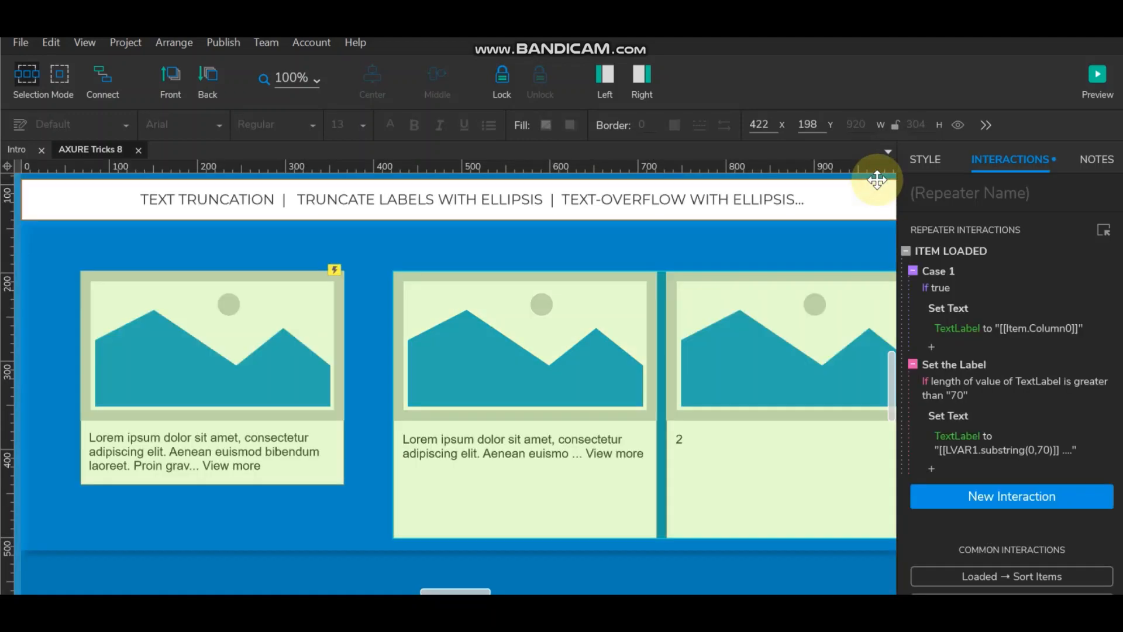
# Step: Set the character limit in the Set the Label case's length condition to 120
pyautogui.doubleClick(995, 380)
pyautogui.click(766, 201)
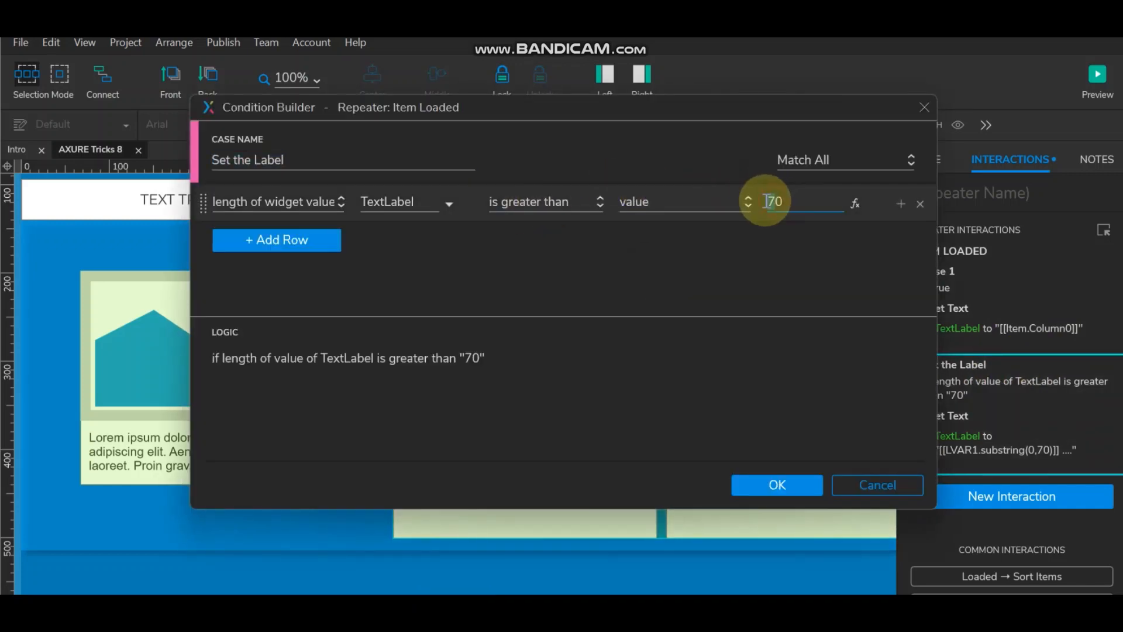
pyautogui.write('12')
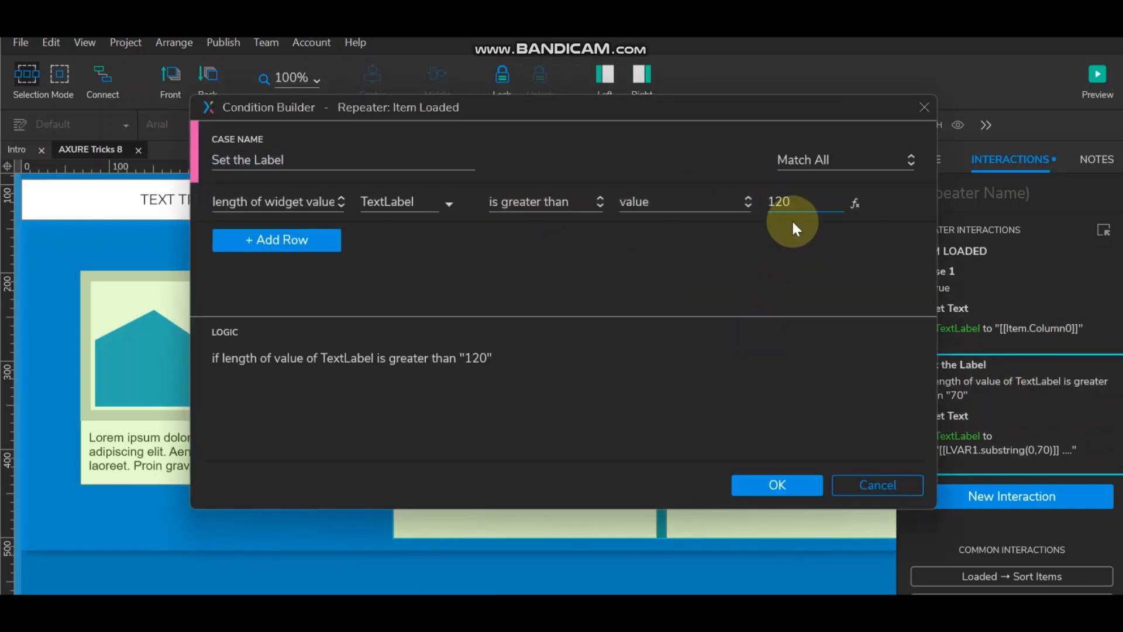
pyautogui.click(773, 485)
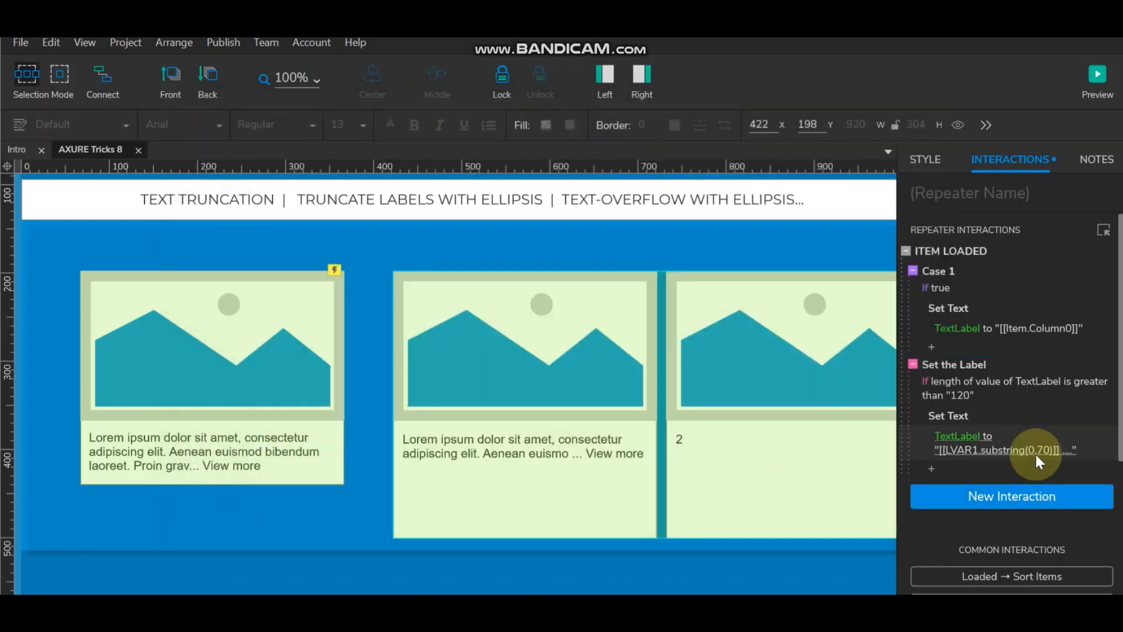
# Step: Update the Set the Label text expression to [[LVAR1.substring(0,120)]] ... View more and finish editing the action
pyautogui.click(1034, 451)
pyautogui.click(1103, 531)
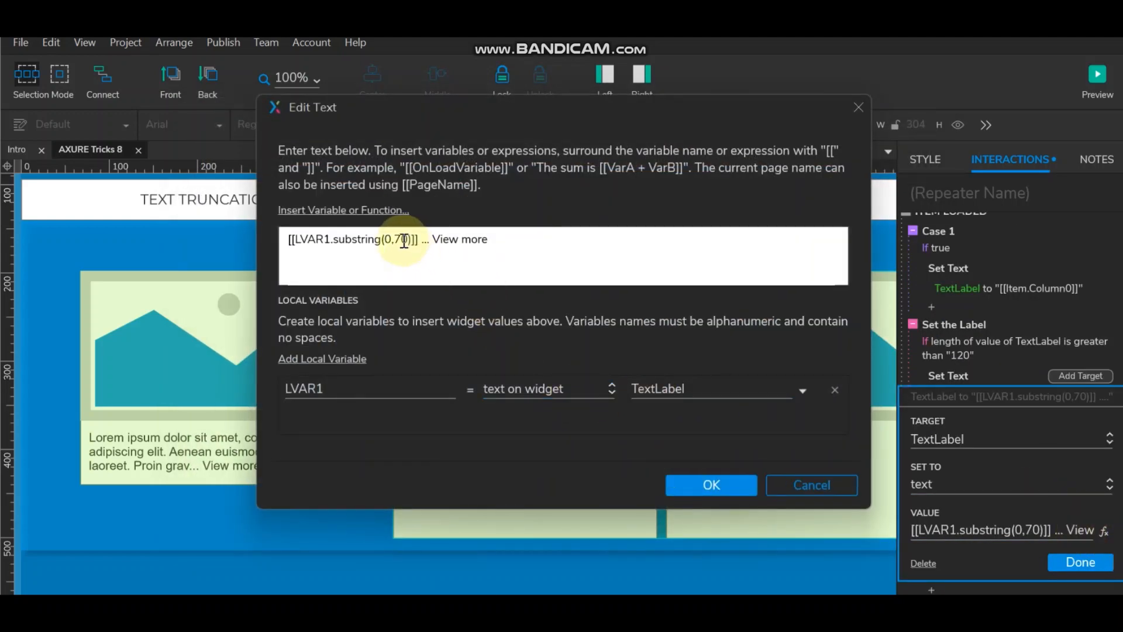
pyautogui.moveTo(403, 242); pyautogui.dragTo(397, 241)
pyautogui.write('12')
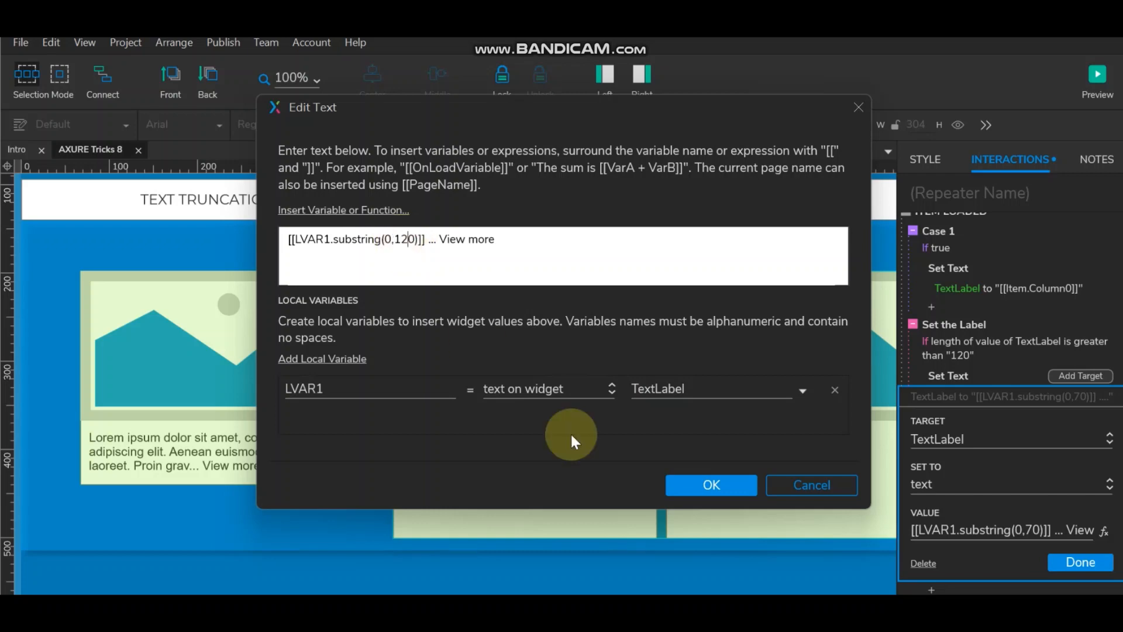
pyautogui.click(711, 485)
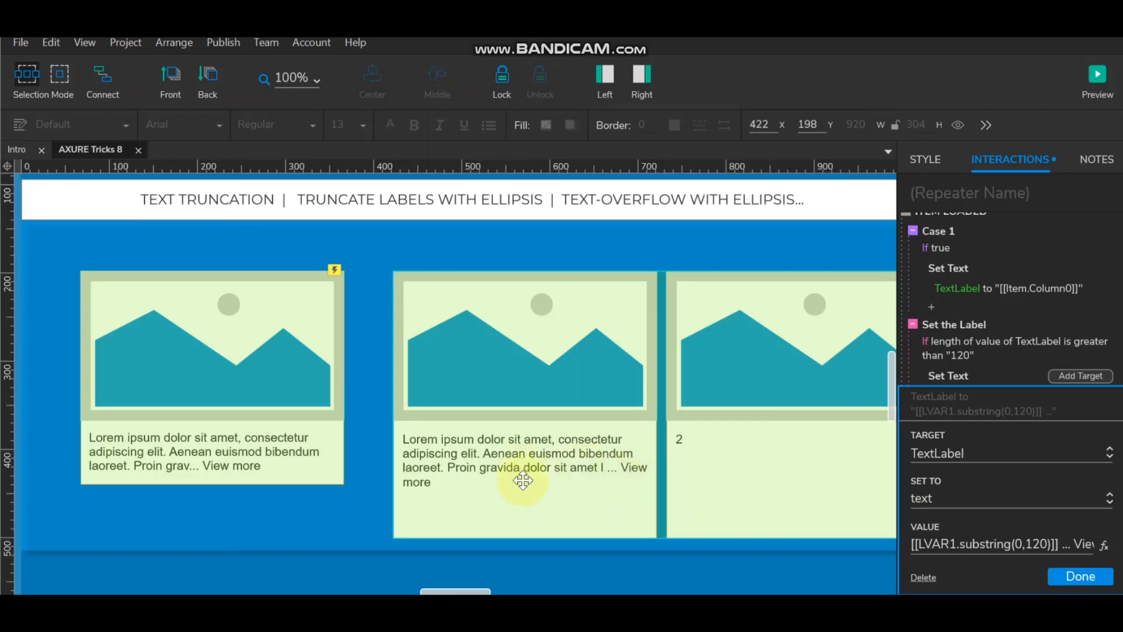
pyautogui.click(1083, 576)
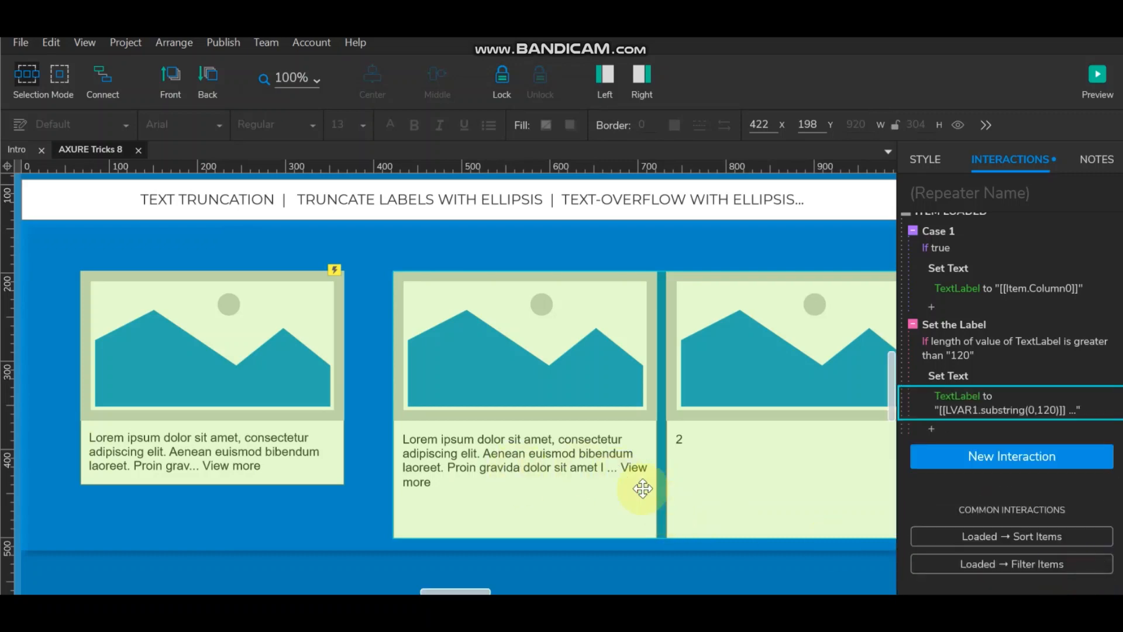
# Step: Check the first Column0 entry in the repeater's data and return to the repeater's interactions
pyautogui.click(915, 163)
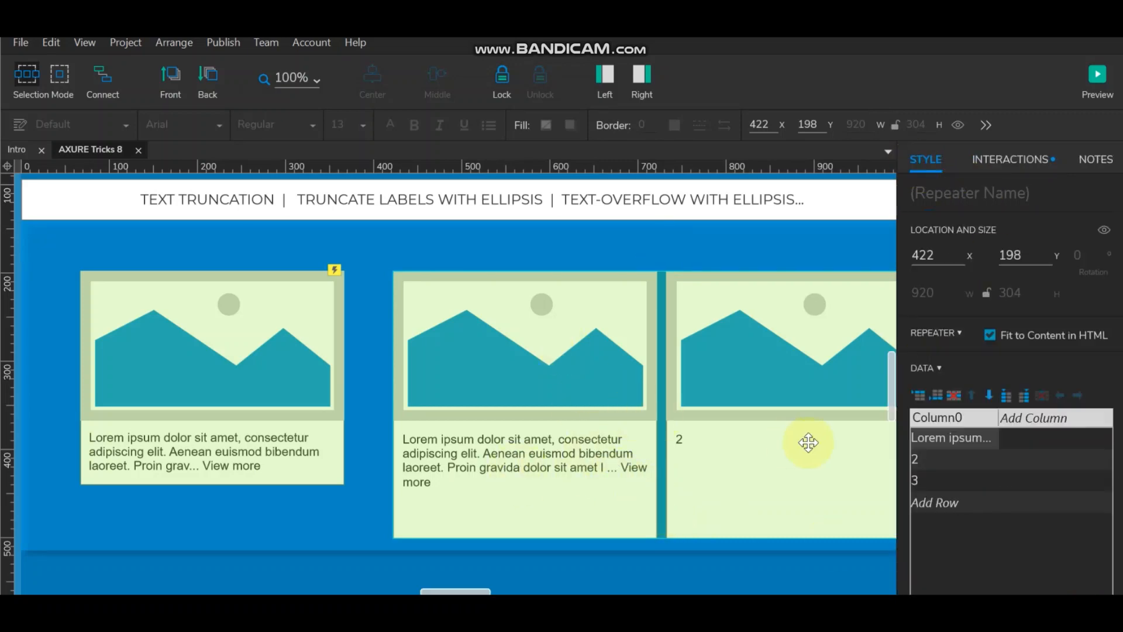
pyautogui.doubleClick(936, 438)
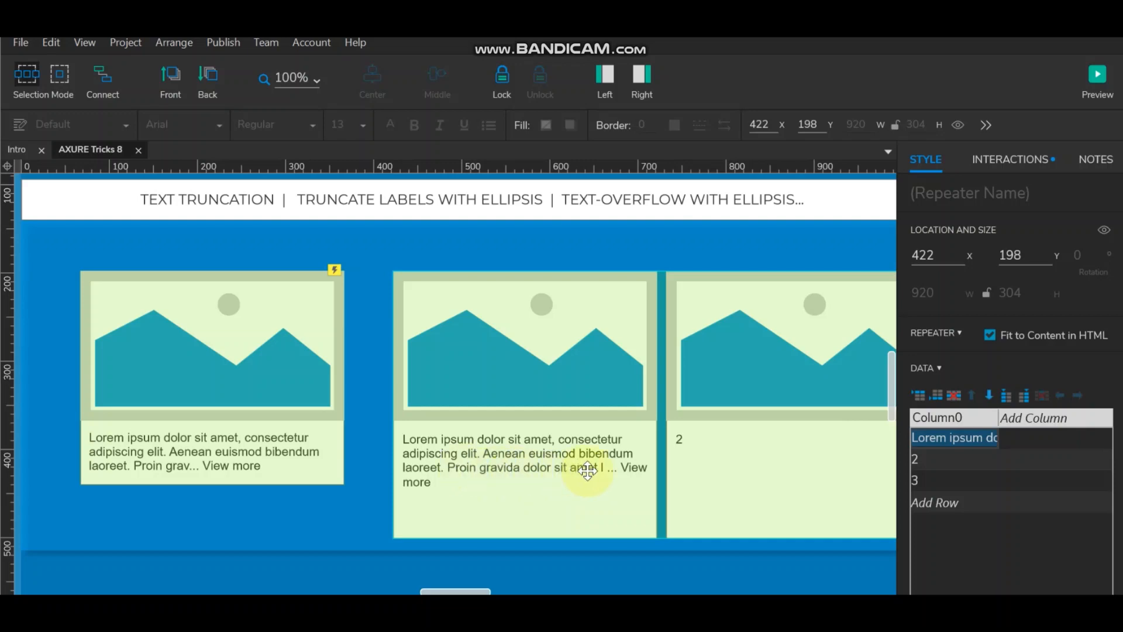
pyautogui.click(999, 158)
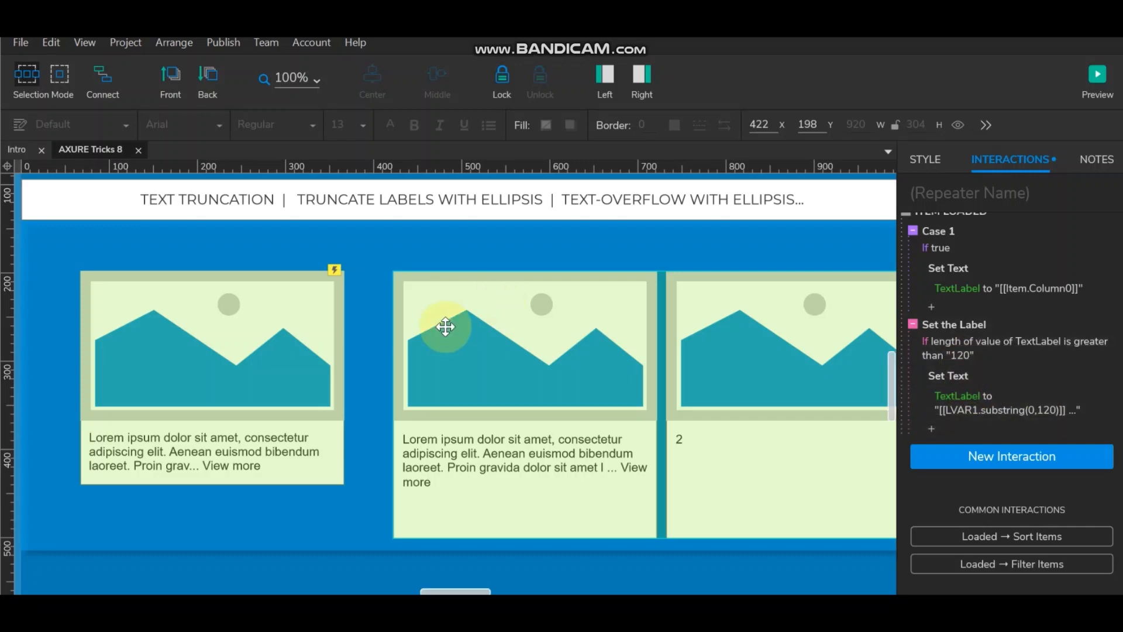
# Step: Move the first card repeater down below the blue content section, to about X 83, Y 574
pyautogui.scroll(-3, 446, 327)
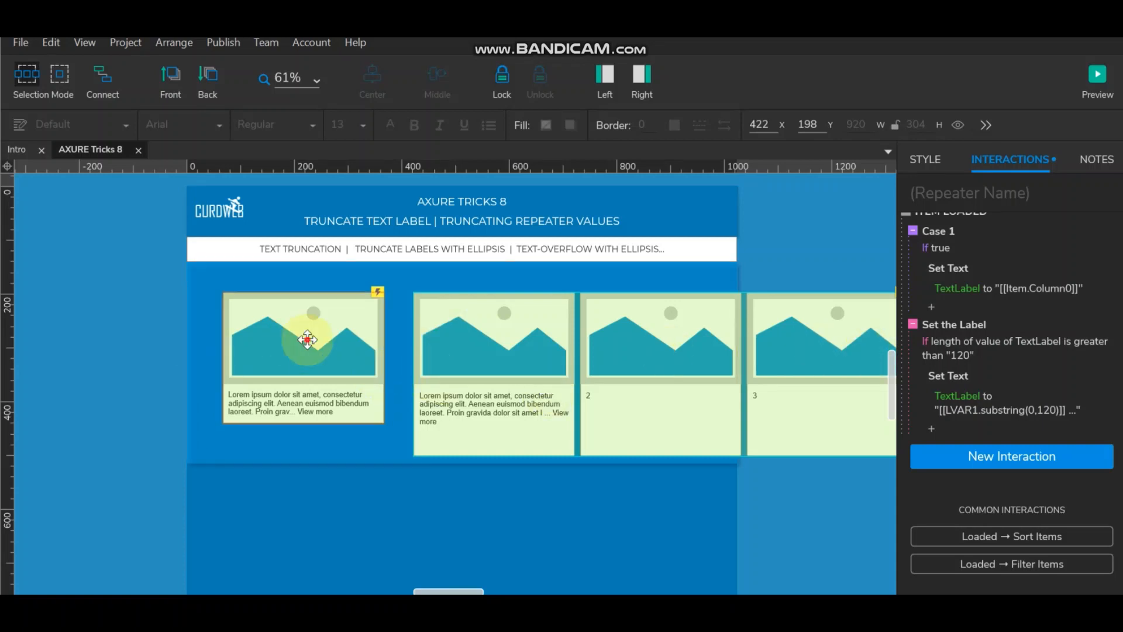
pyautogui.moveTo(276, 327); pyautogui.dragTo(286, 529)
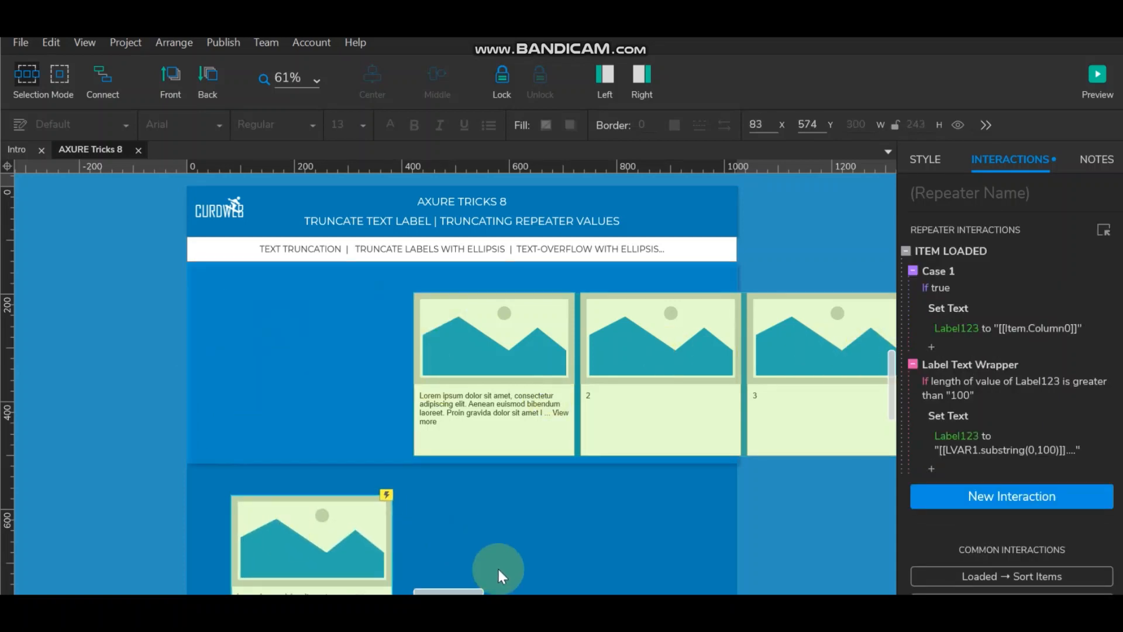
pyautogui.moveTo(469, 591); pyautogui.dragTo(461, 590)
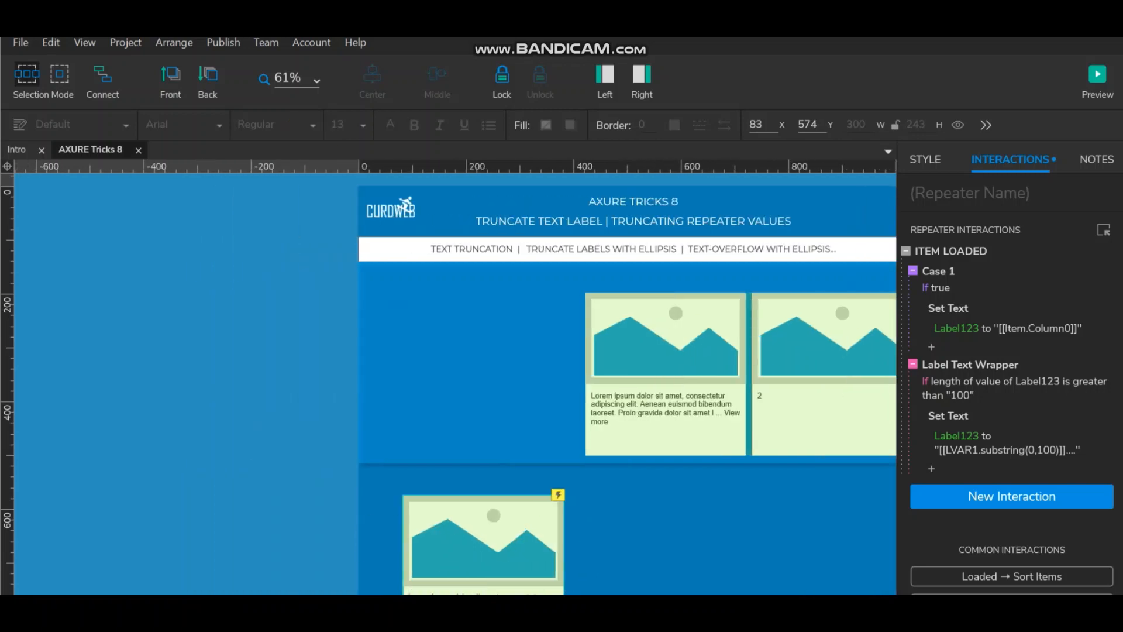
# Step: Add a Box 1 rectangle at X 10, Y 198 in the freed space and resize it to about 373 by 51
pyautogui.click(647, 68)
pyautogui.click(608, 71)
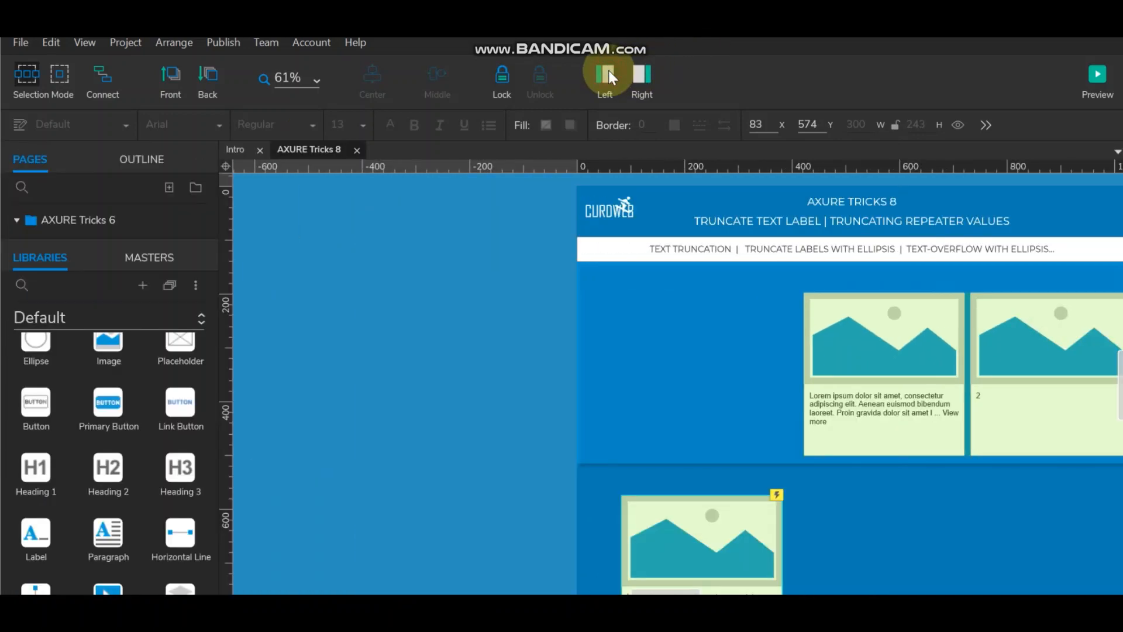
pyautogui.scroll(2, 42, 345)
pyautogui.moveTo(51, 373); pyautogui.dragTo(586, 293)
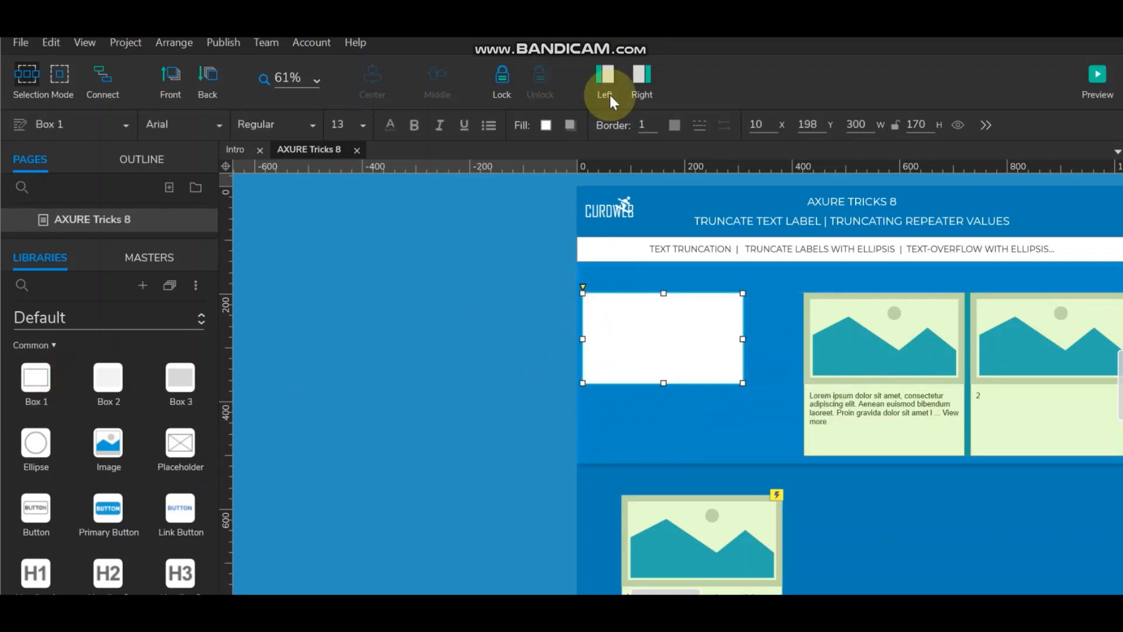
pyautogui.click(612, 75)
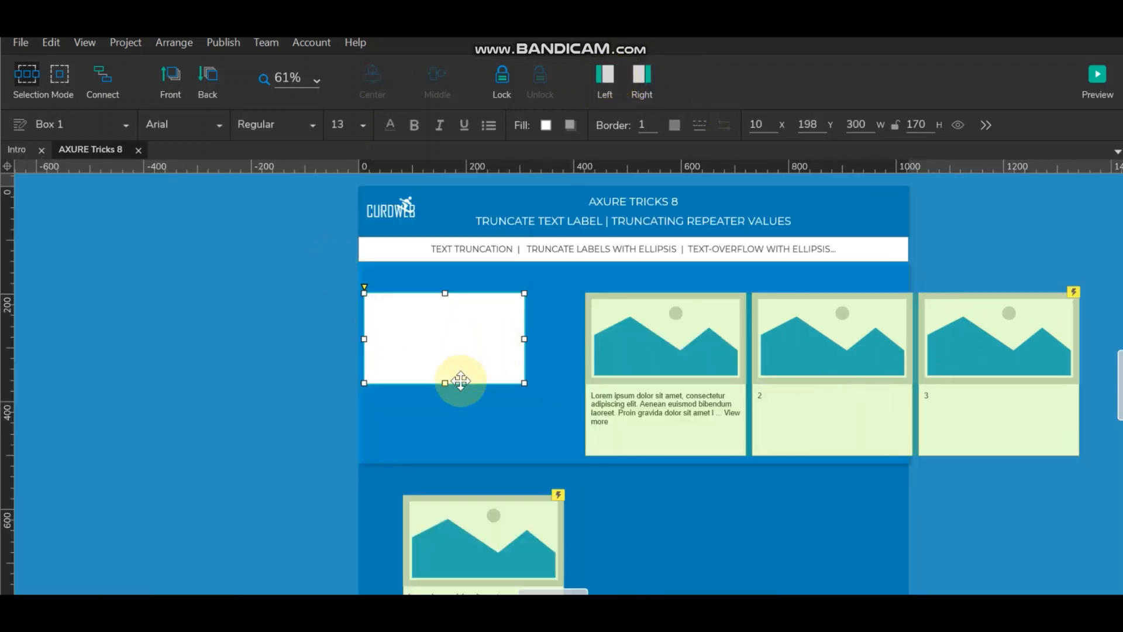
pyautogui.moveTo(445, 383); pyautogui.dragTo(445, 319)
pyautogui.moveTo(524, 306); pyautogui.dragTo(564, 304)
pyautogui.click(303, 360)
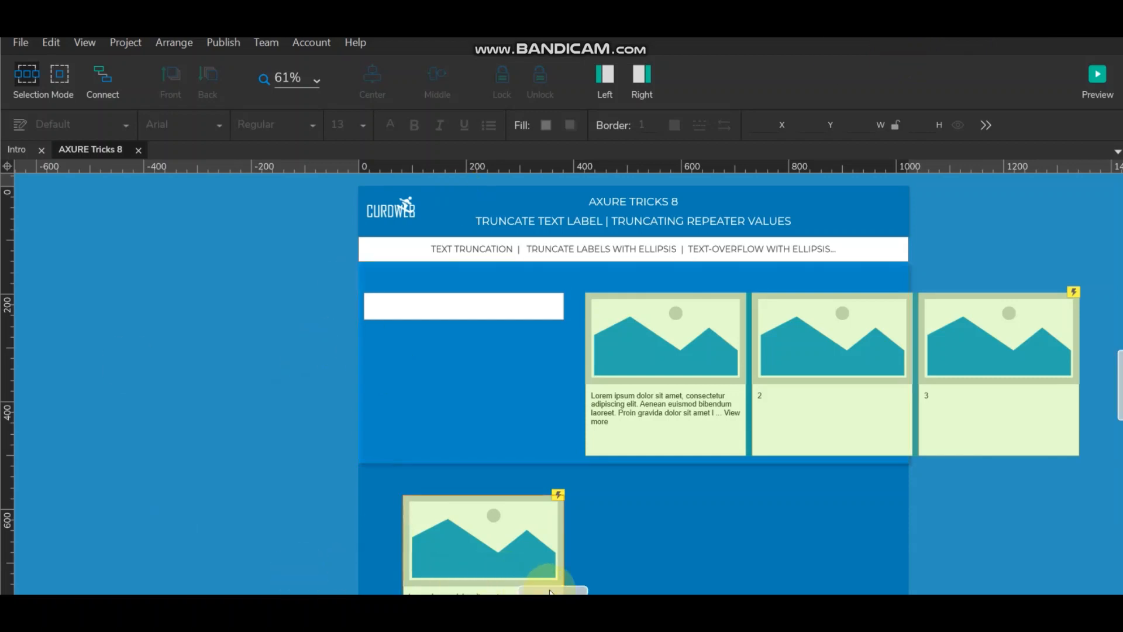
# Step: Add a Paragraph widget and position it just below the white box, at X 10, Y 280
pyautogui.moveTo(550, 592); pyautogui.dragTo(514, 591)
pyautogui.click(610, 72)
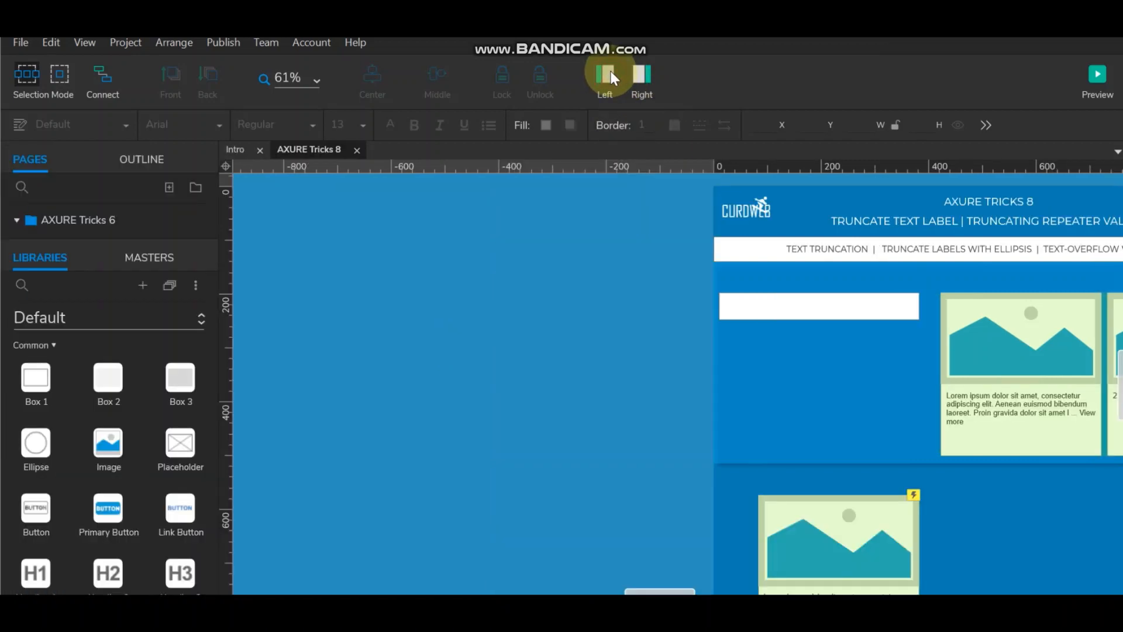
pyautogui.scroll(-3, 121, 510)
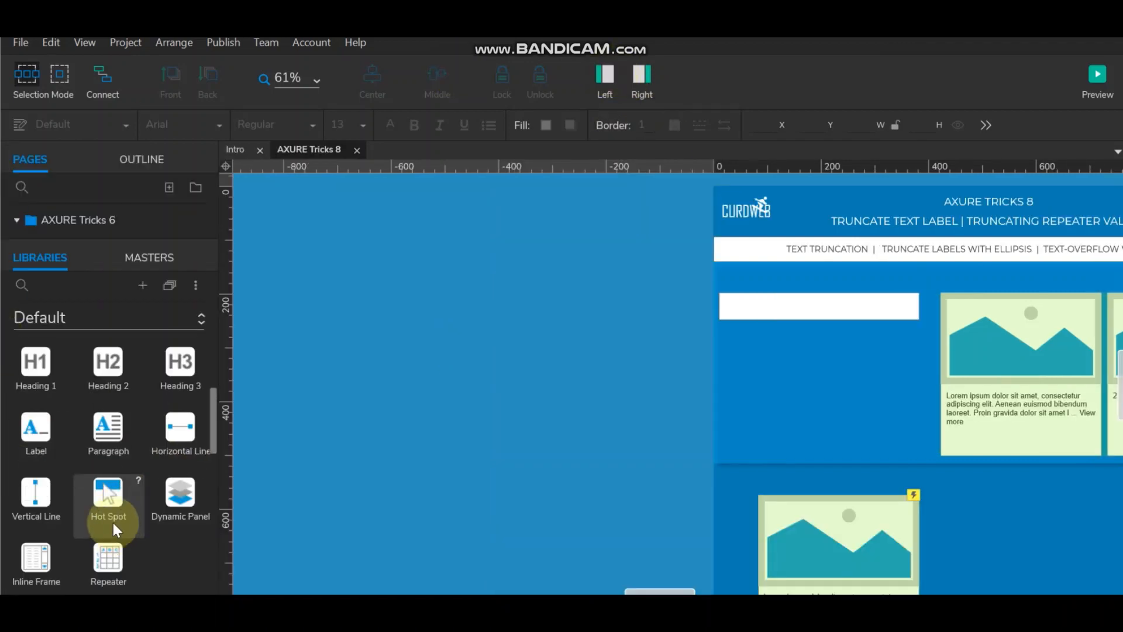
pyautogui.moveTo(114, 469); pyautogui.dragTo(561, 374)
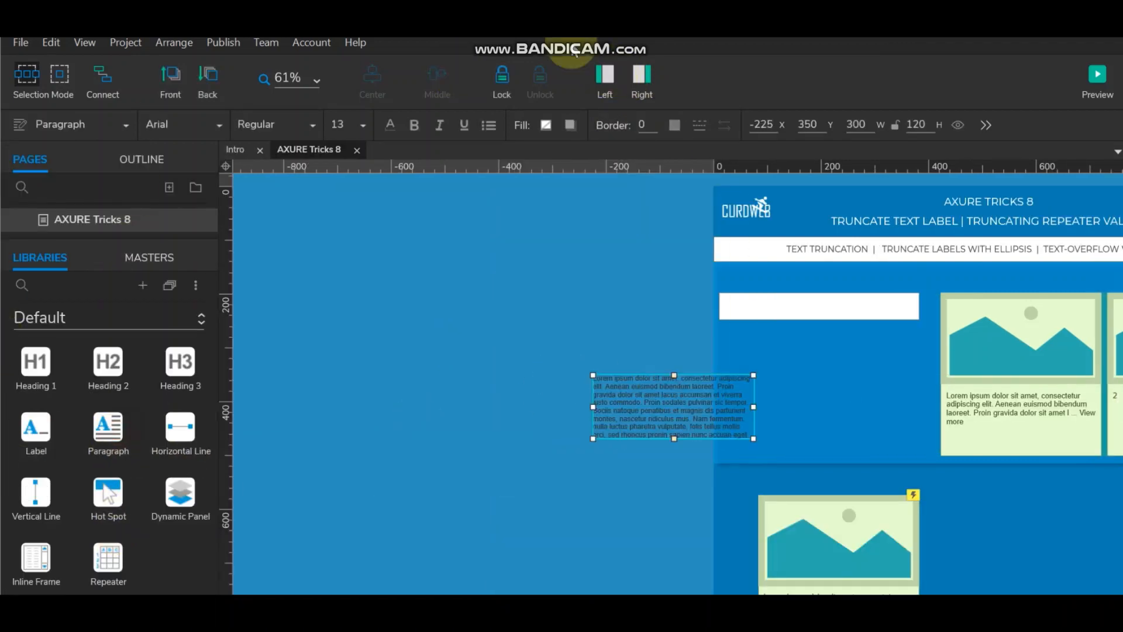
pyautogui.click(599, 74)
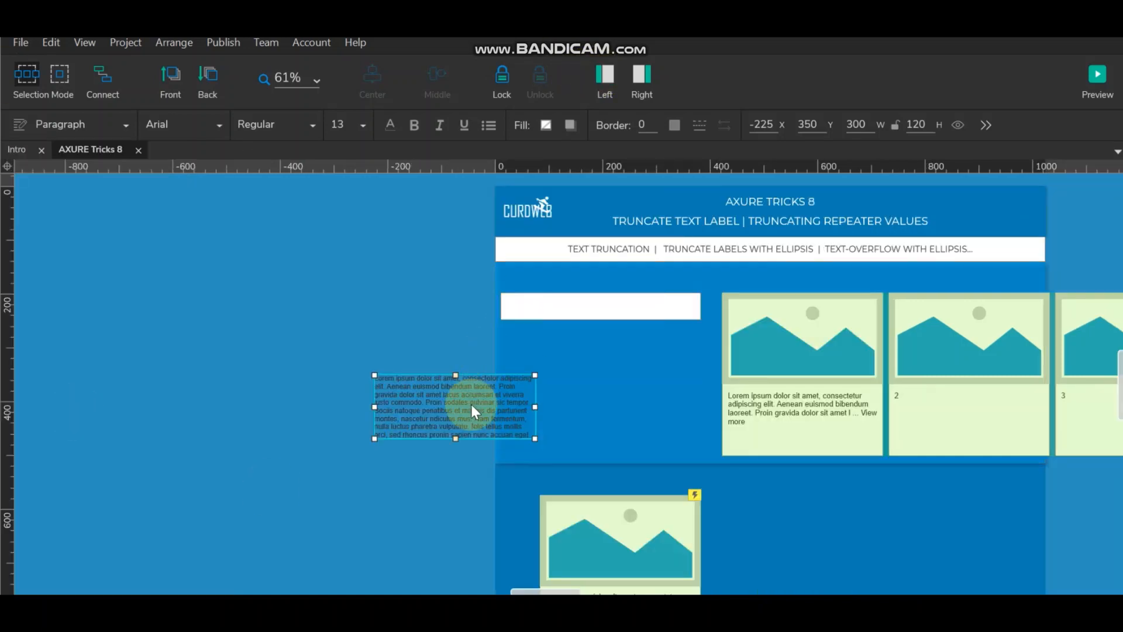
pyautogui.moveTo(455, 397); pyautogui.dragTo(584, 357)
# Step: Copy the paragraph's lorem ipsum text into the white box and delete the paragraph widget
pyautogui.doubleClick(586, 366)
pyautogui.hotkey('ctrl', 'c')
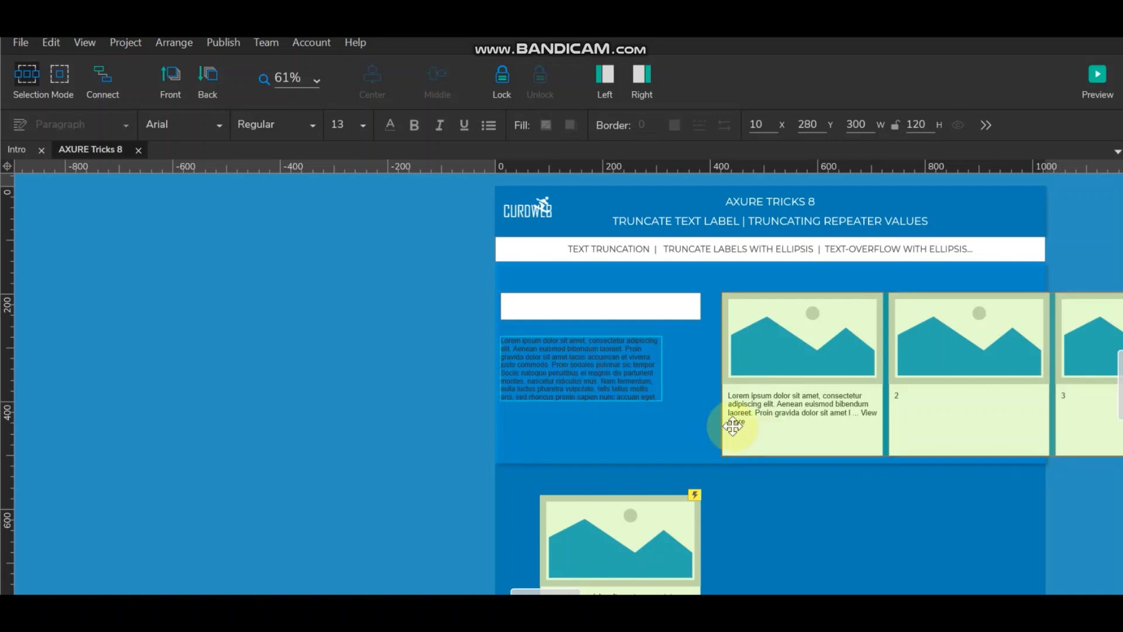
pyautogui.doubleClick(594, 304)
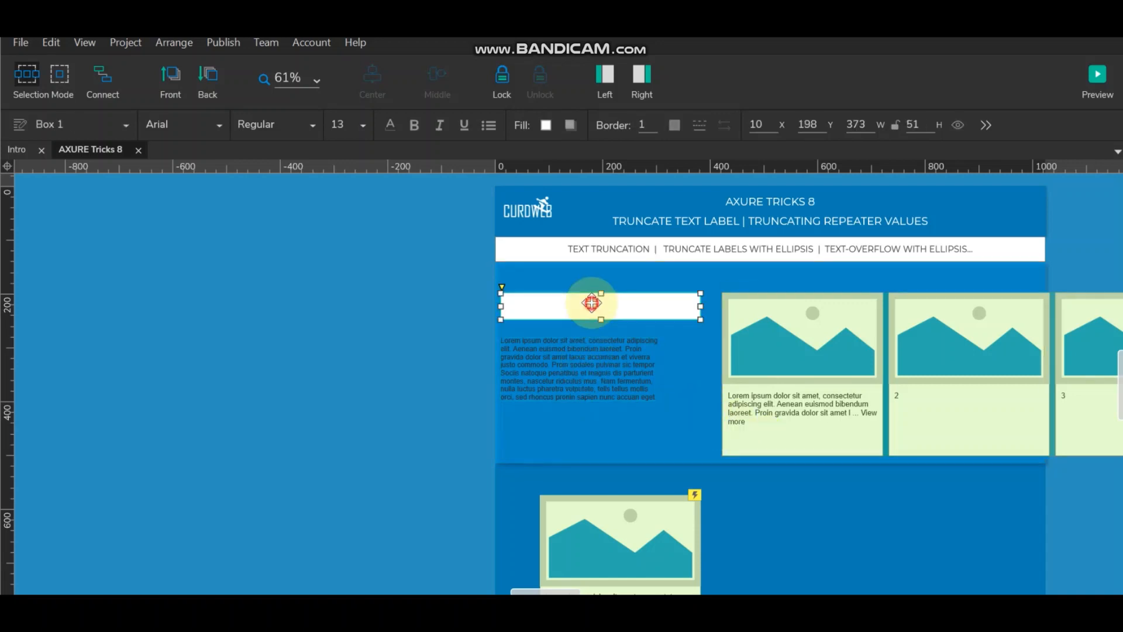
pyautogui.hotkey('ctrl', 'v')
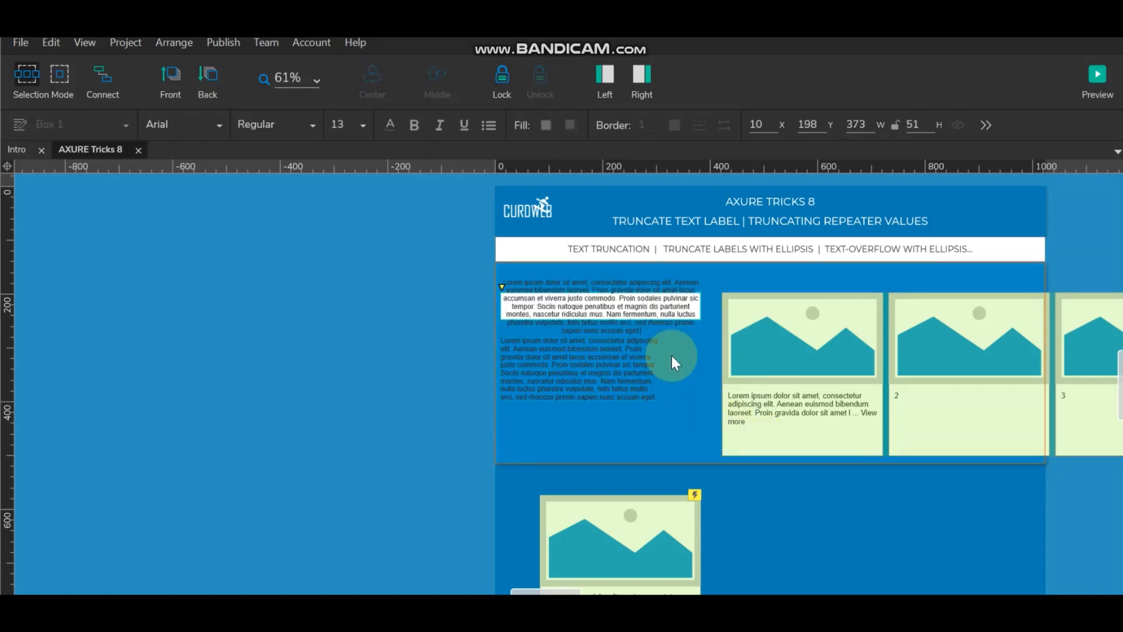
pyautogui.click(617, 379)
pyautogui.press('Delete')
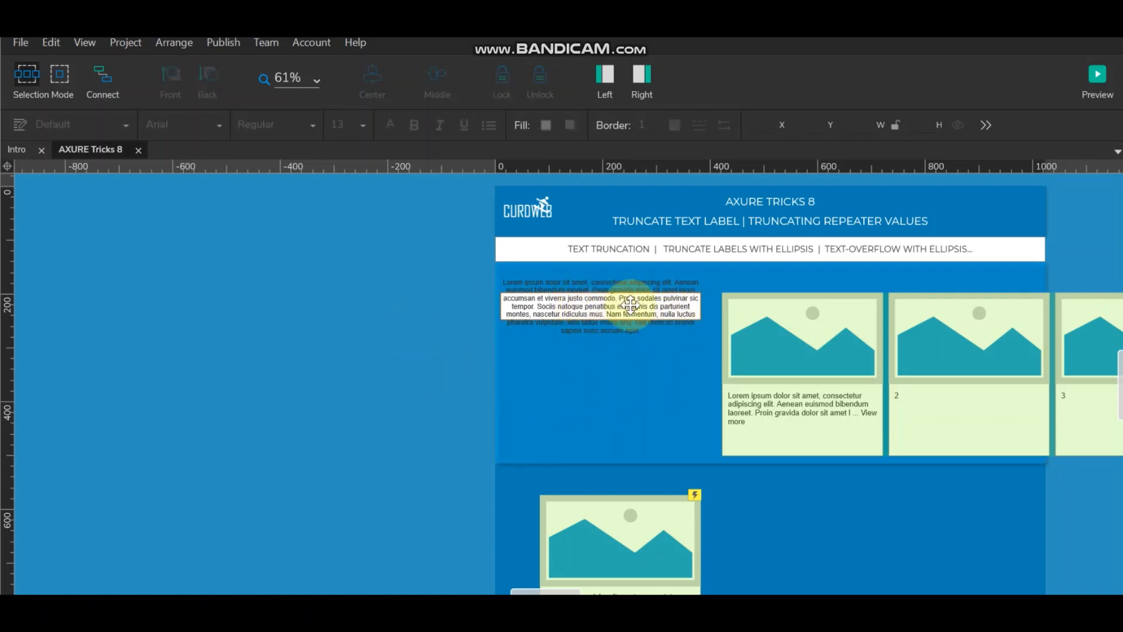
# Step: Select the white box holding the lorem ipsum text and show its interactions
pyautogui.click(610, 314)
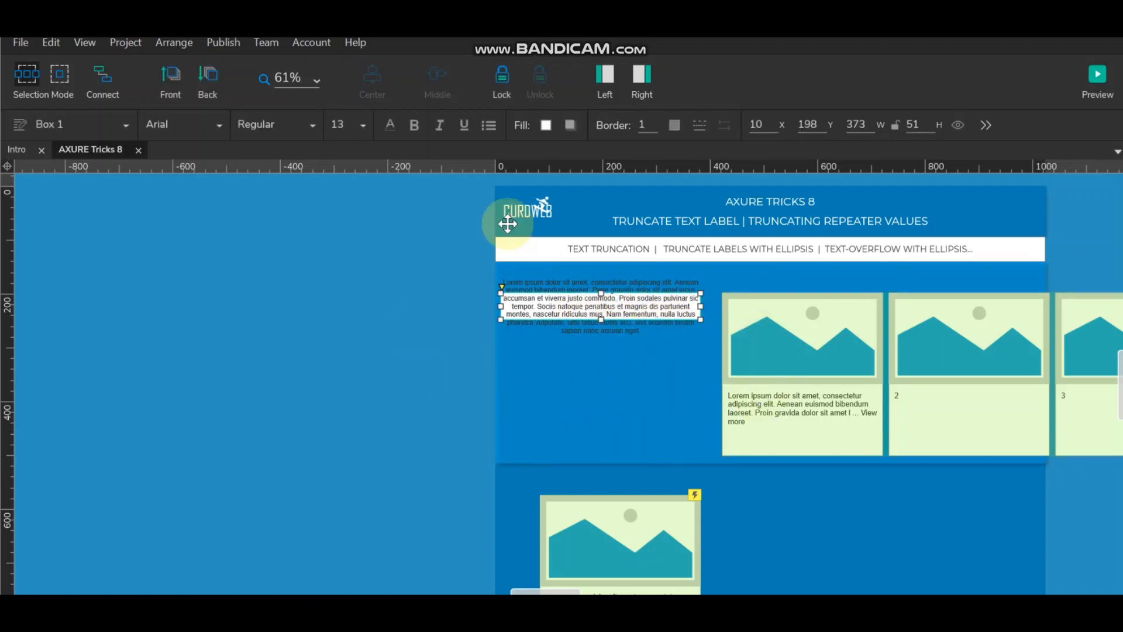
pyautogui.click(646, 74)
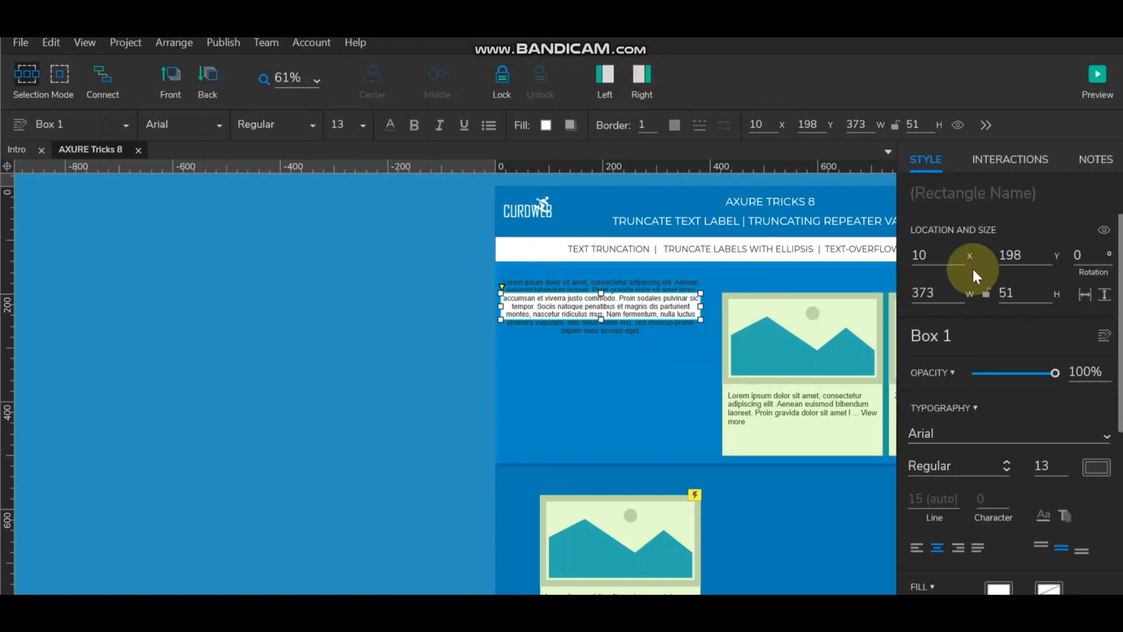
pyautogui.click(1016, 158)
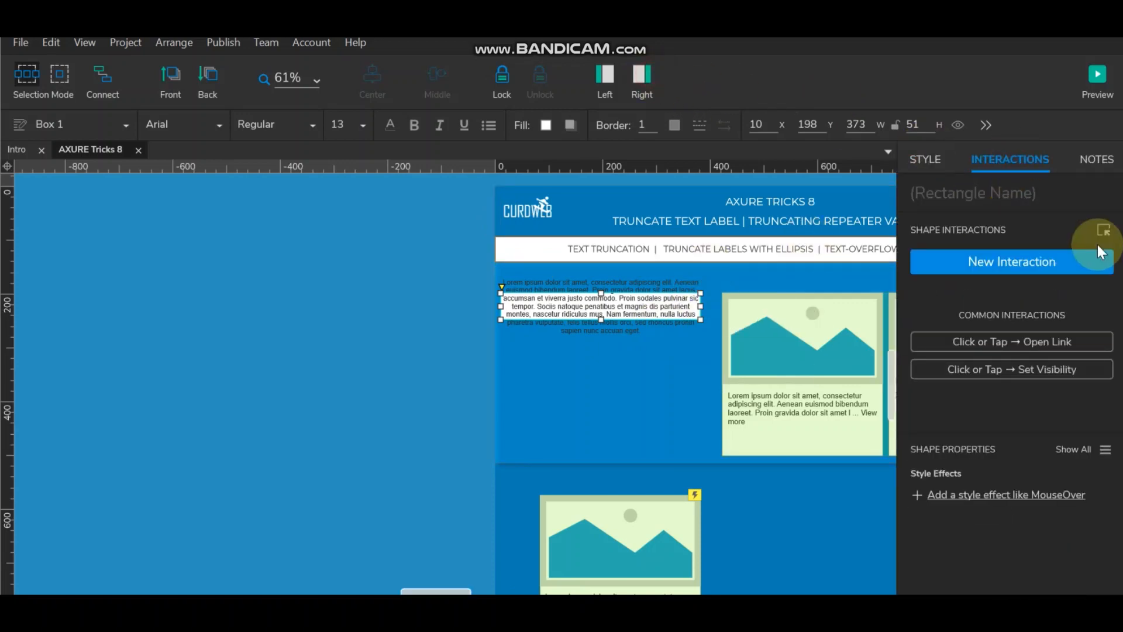
pyautogui.click(1041, 261)
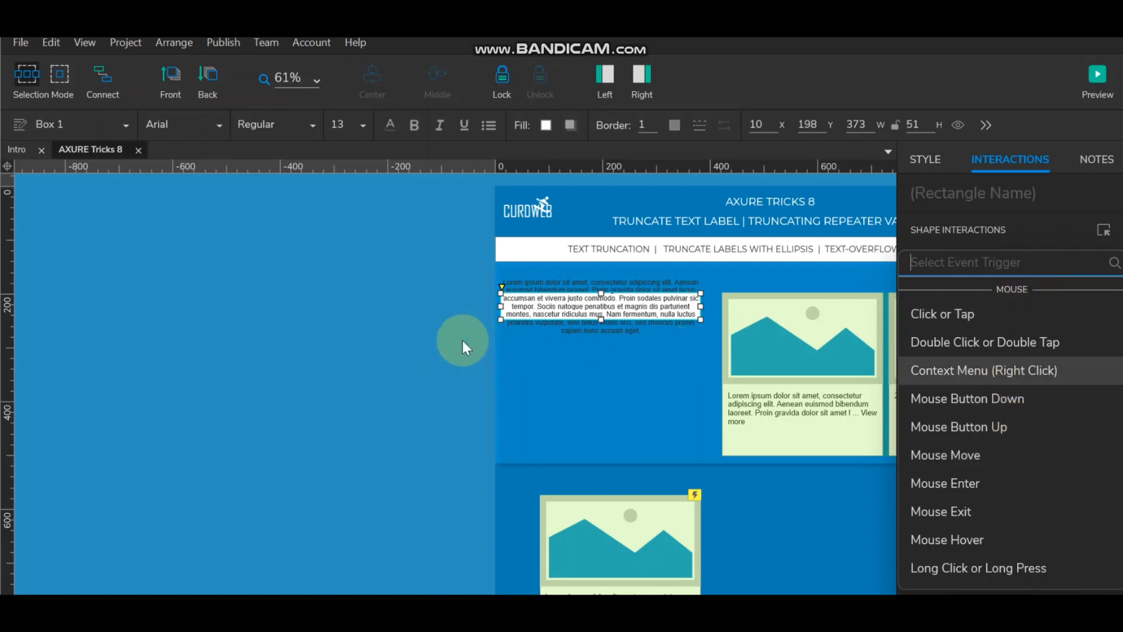
pyautogui.press('Escape')
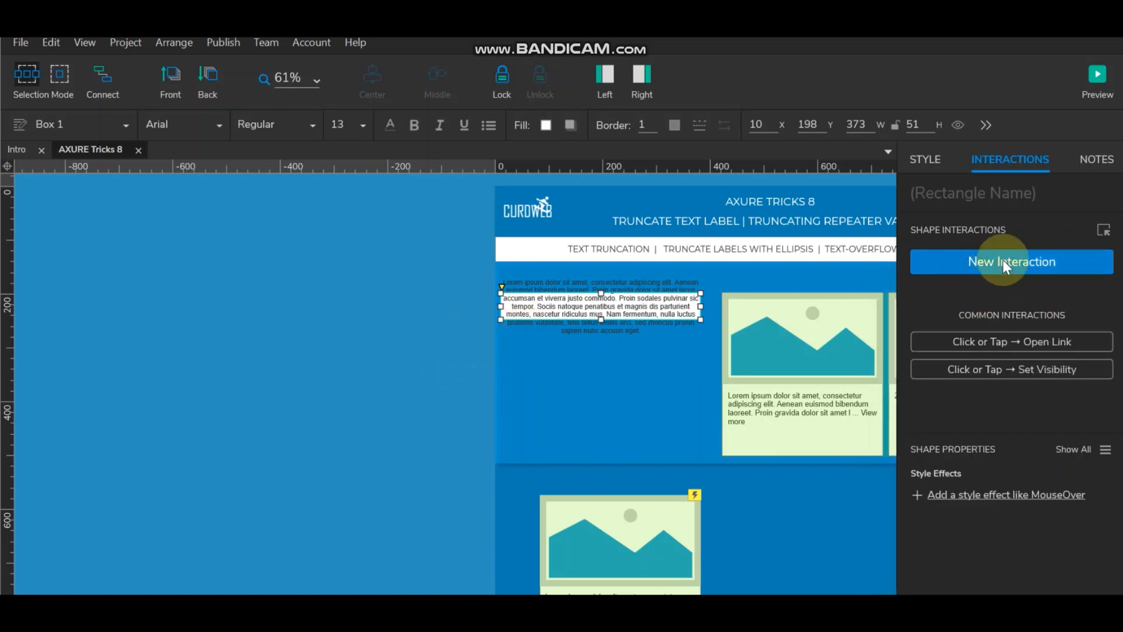
pyautogui.click(395, 393)
pyautogui.click(582, 304)
# Step: Add a Loaded event with a Set Text action to the white box, leaving the target widget unselected
pyautogui.click(1037, 258)
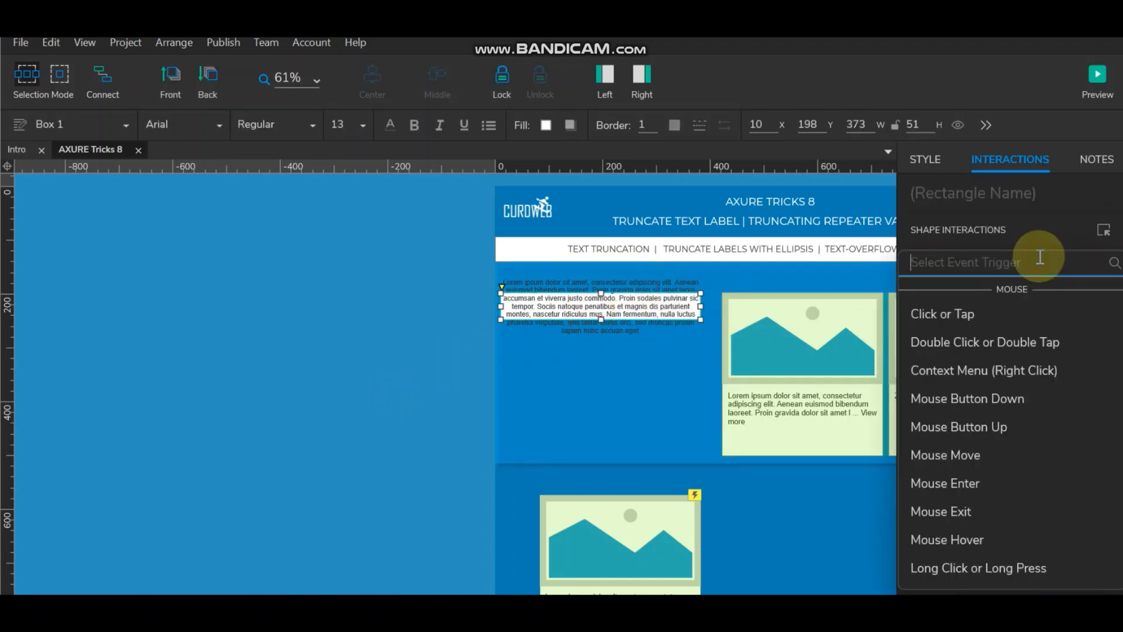
pyautogui.scroll(-5, 1035, 444)
pyautogui.scroll(-2, 1034, 439)
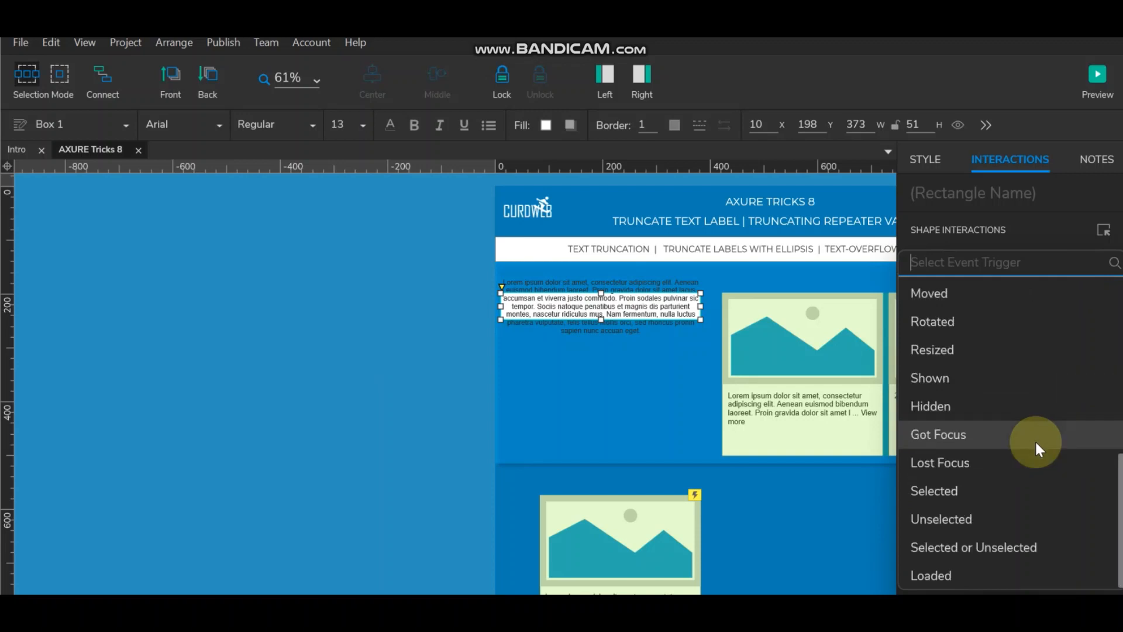
pyautogui.scroll(5, 1034, 440)
pyautogui.scroll(1, 1034, 439)
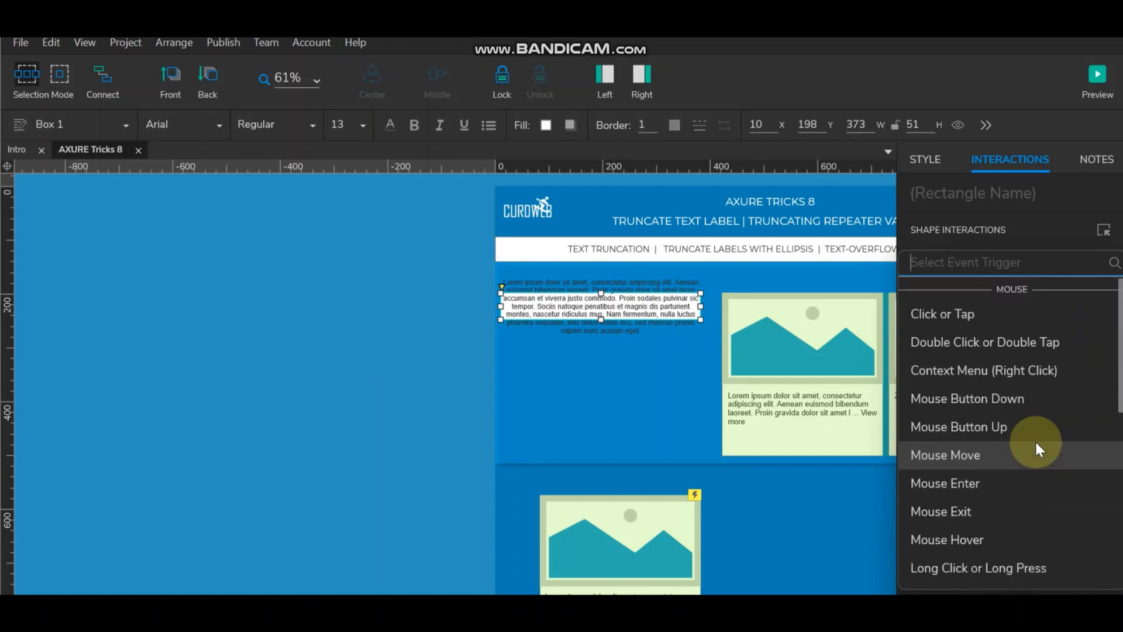
pyautogui.scroll(-7, 1035, 445)
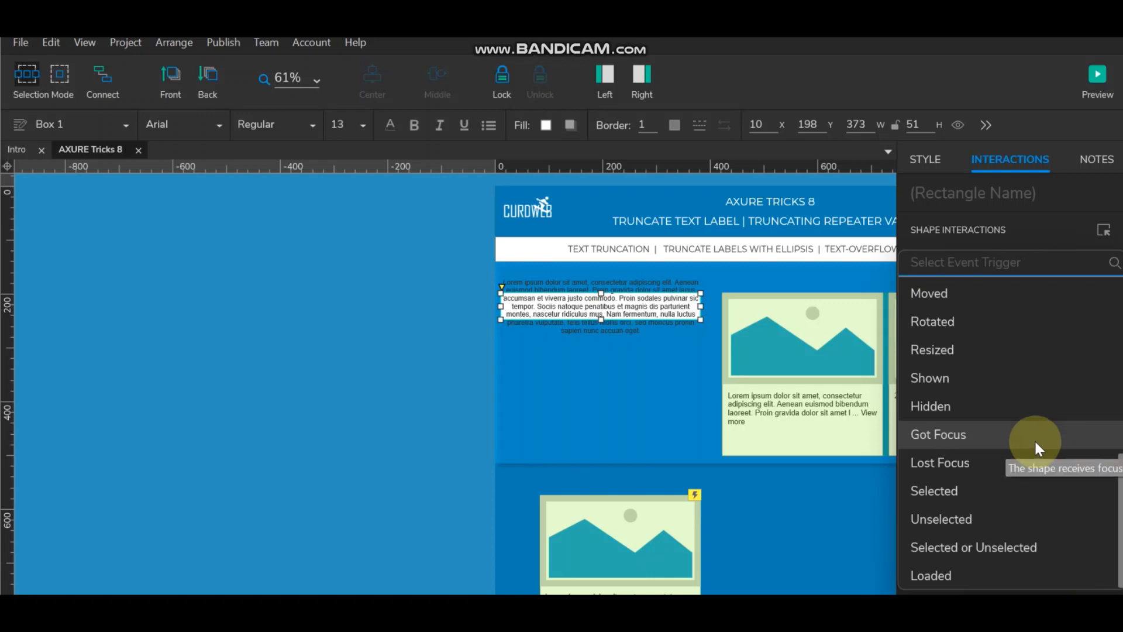
pyautogui.click(1009, 565)
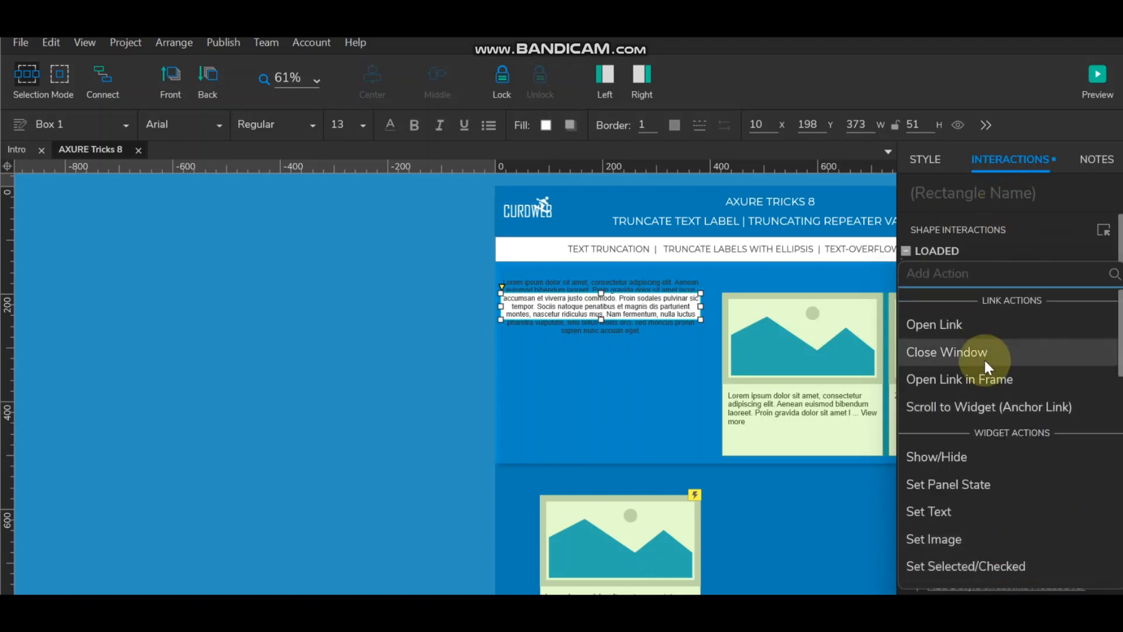
pyautogui.click(1004, 510)
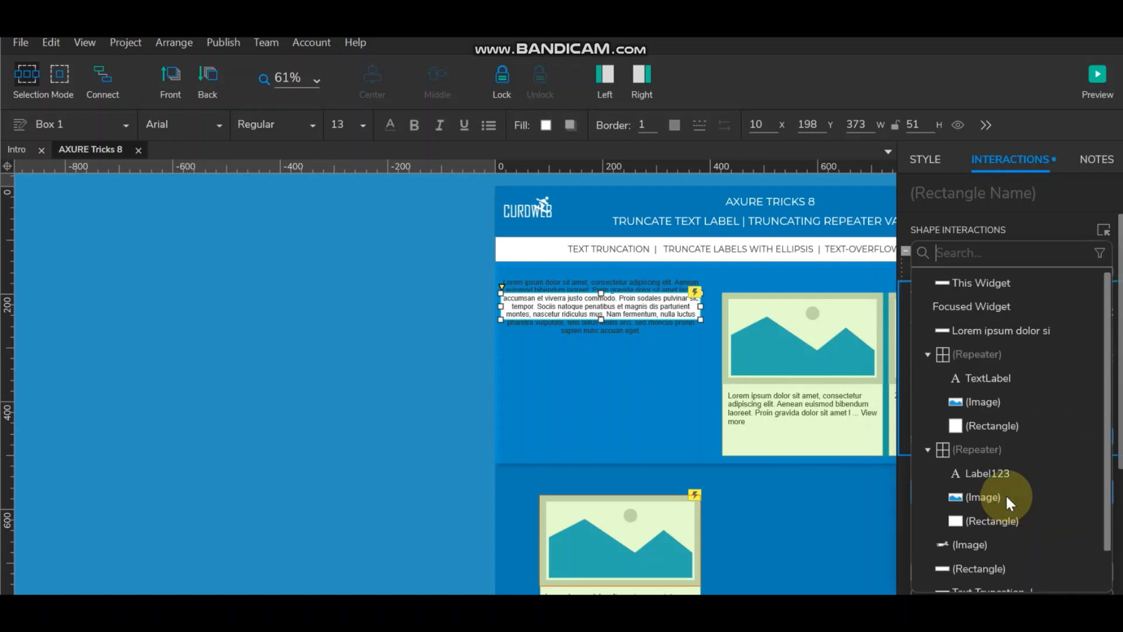
pyautogui.click(1002, 223)
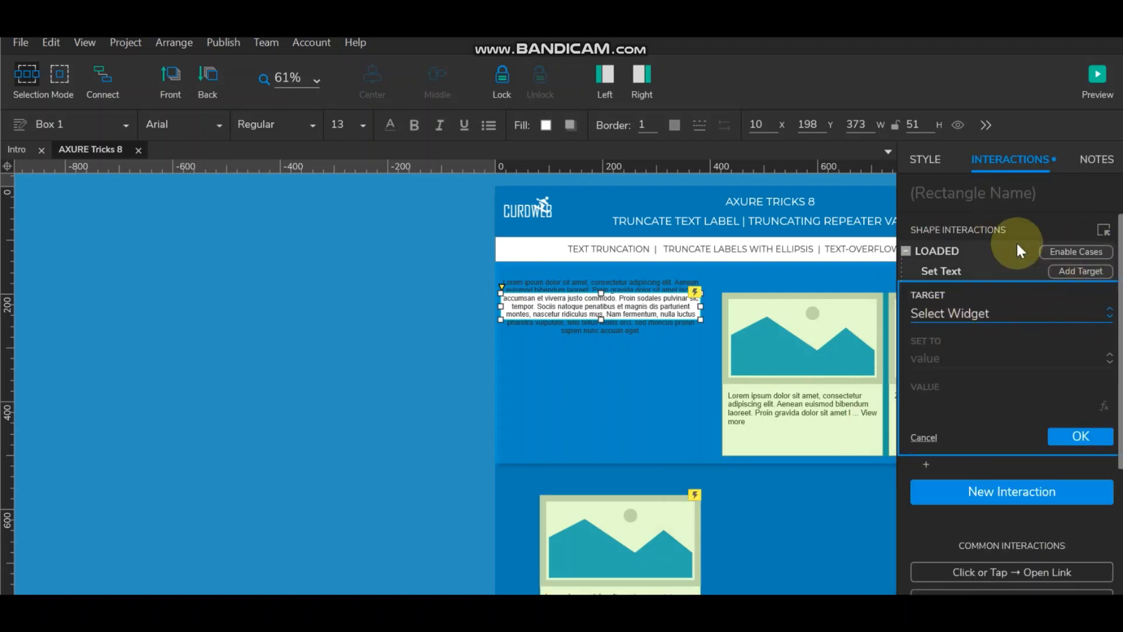
# Step: Add Case 1 to the box's Loaded event with the default condition that text on This equals its lorem ipsum text
pyautogui.doubleClick(951, 250)
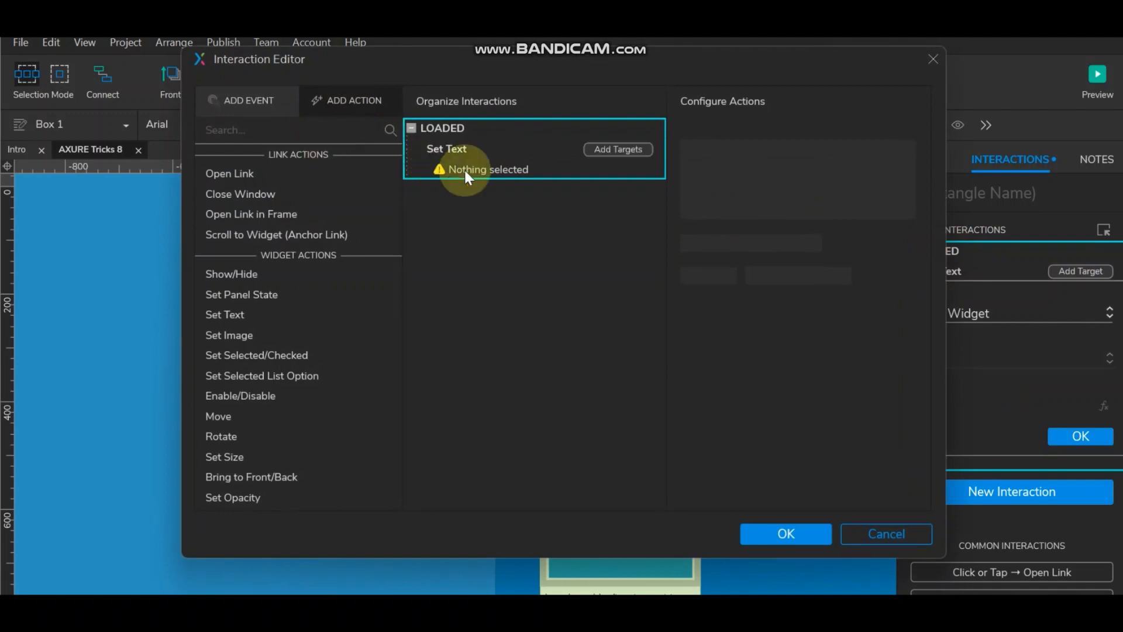
pyautogui.click(614, 149)
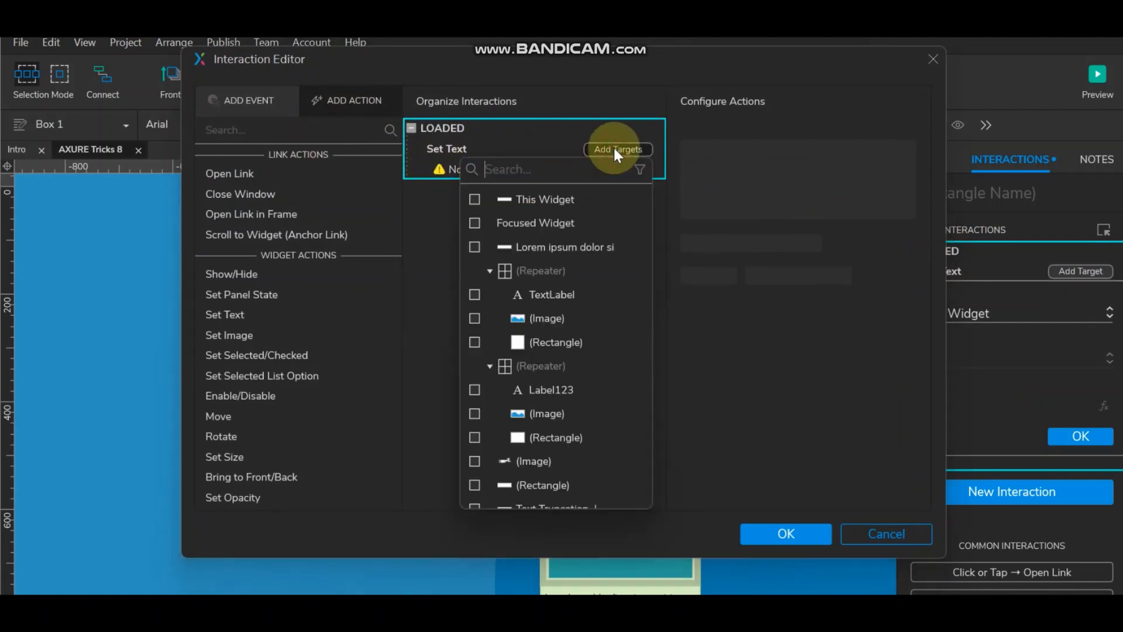
pyautogui.click(630, 129)
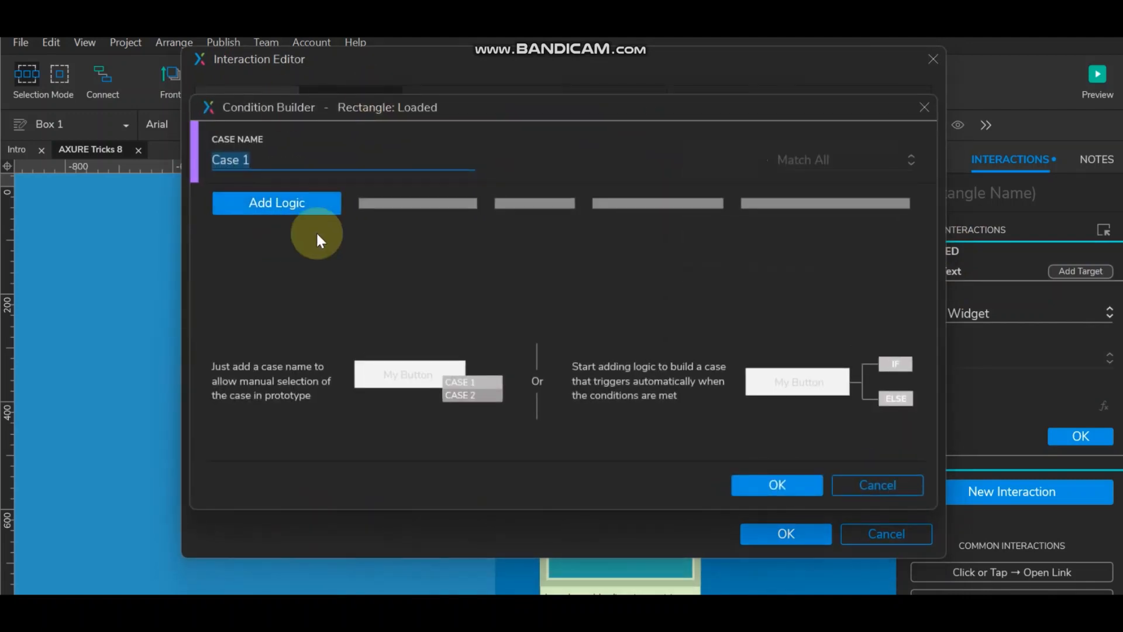
pyautogui.click(265, 199)
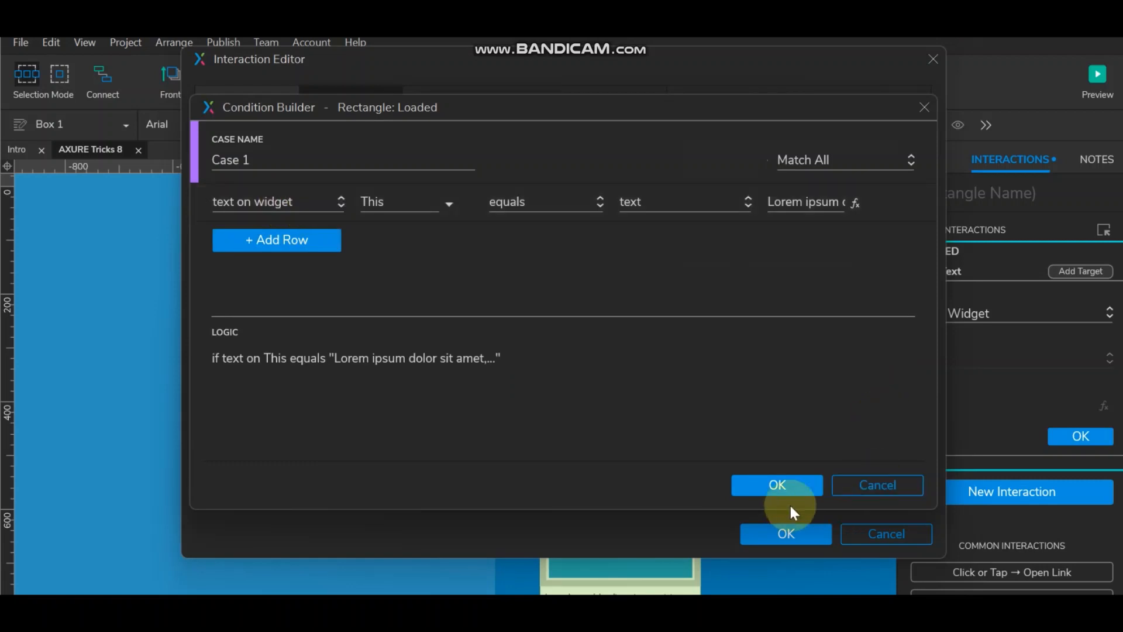
pyautogui.click(780, 482)
pyautogui.click(790, 534)
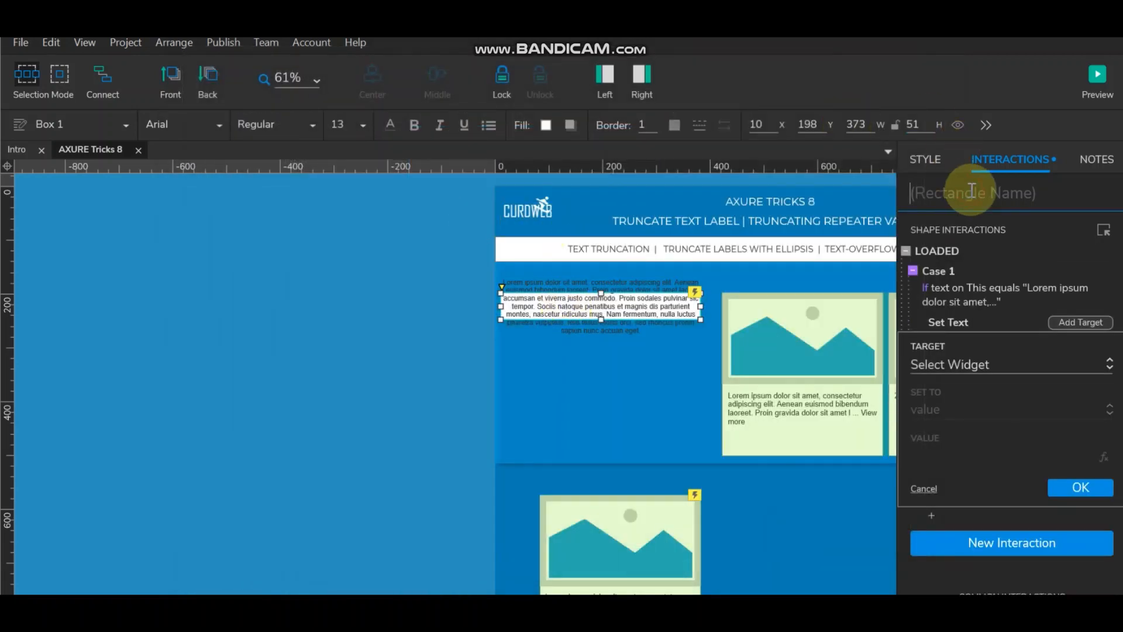
# Step: Name the white rectangle Local and make its Case 1 condition test the length of widget value of Local
pyautogui.write('Local')
pyautogui.doubleClick(936, 271)
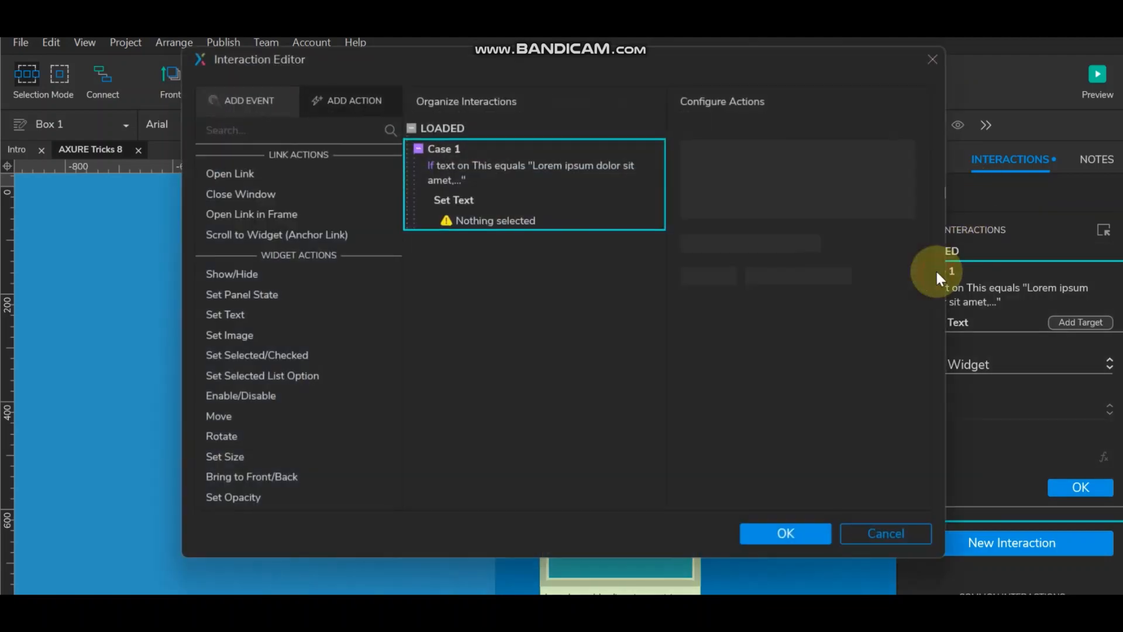
pyautogui.click(506, 223)
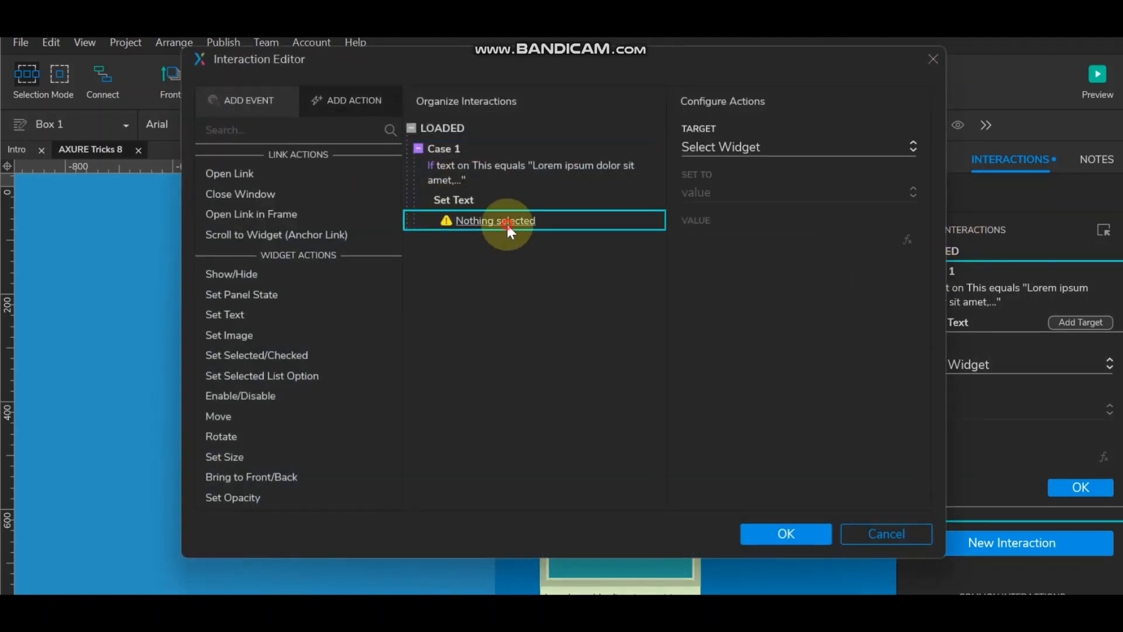
pyautogui.click(513, 172)
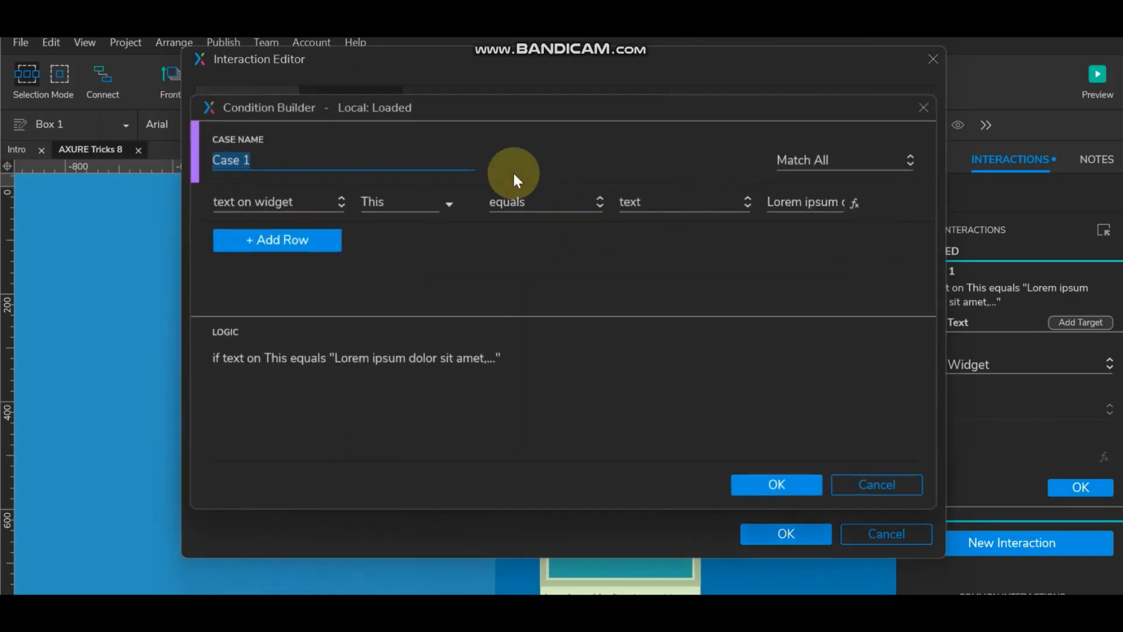
pyautogui.click(337, 199)
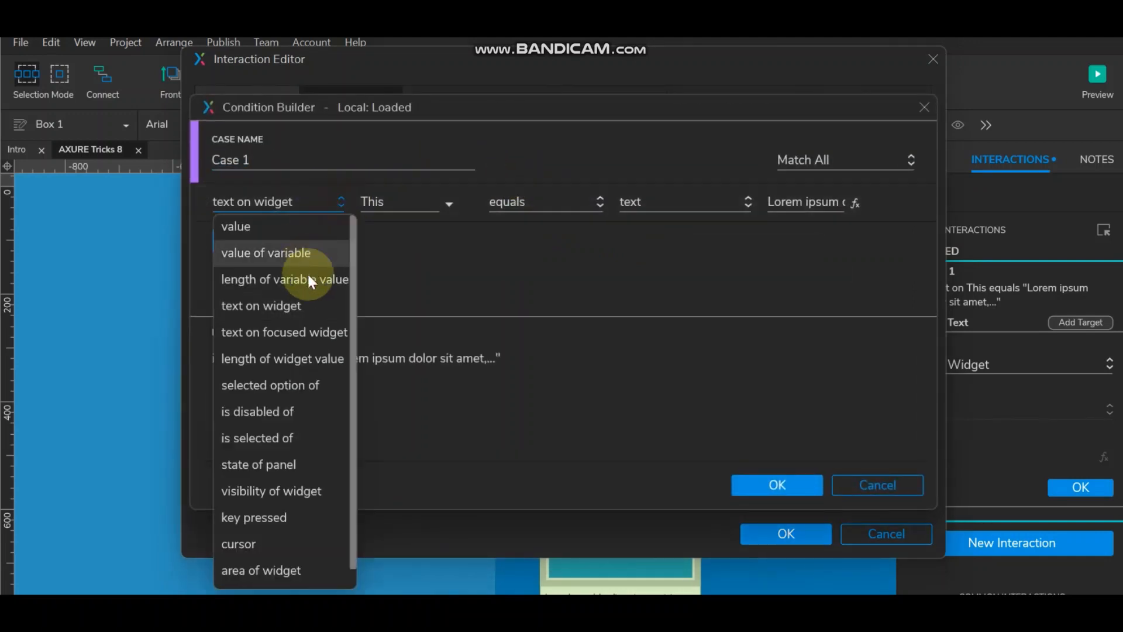
pyautogui.click(311, 357)
pyautogui.click(398, 204)
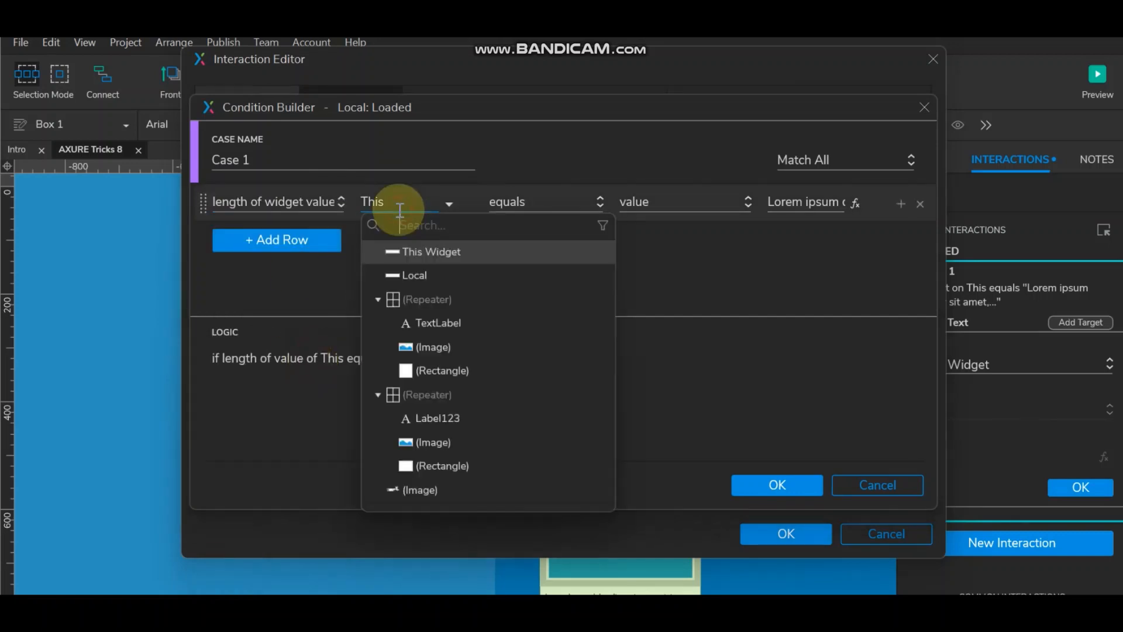
pyautogui.click(413, 277)
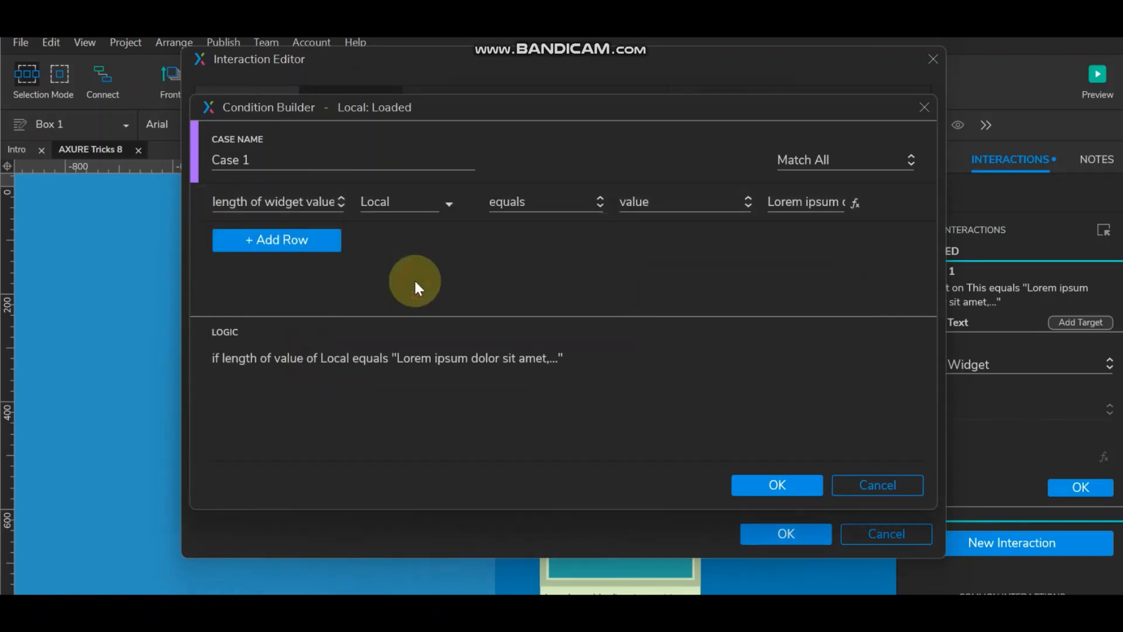
# Step: Complete the Case 1 condition with the comparison is greater than and the value 100
pyautogui.click(539, 200)
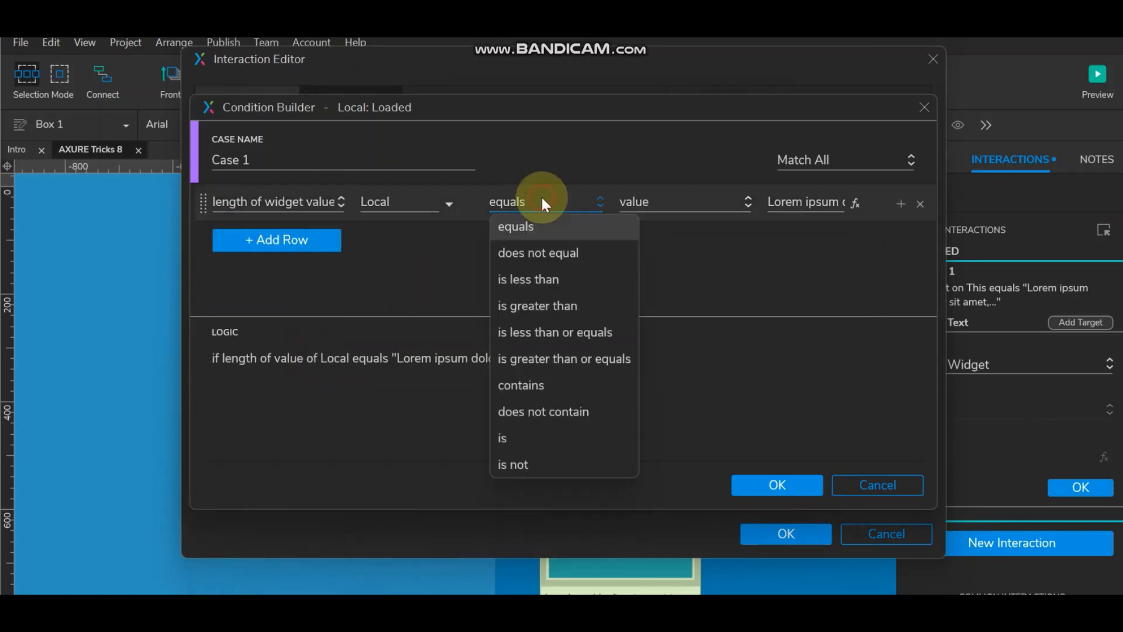
pyautogui.click(543, 295)
pyautogui.click(815, 204)
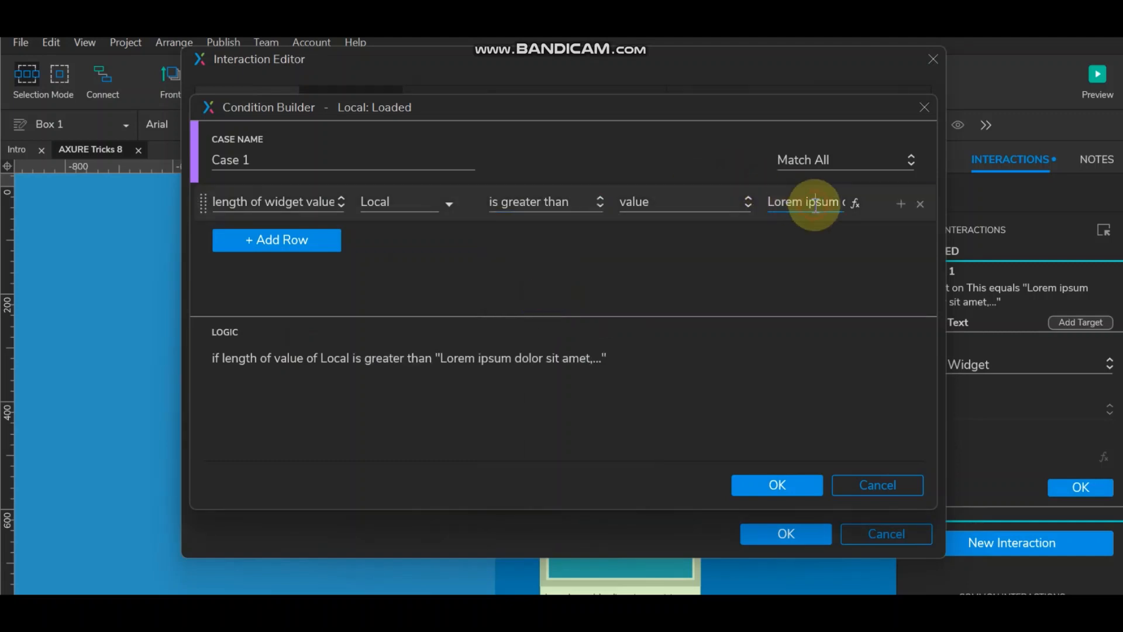
pyautogui.hotkey('ctrl', 'a')
pyautogui.press('BackSpace')
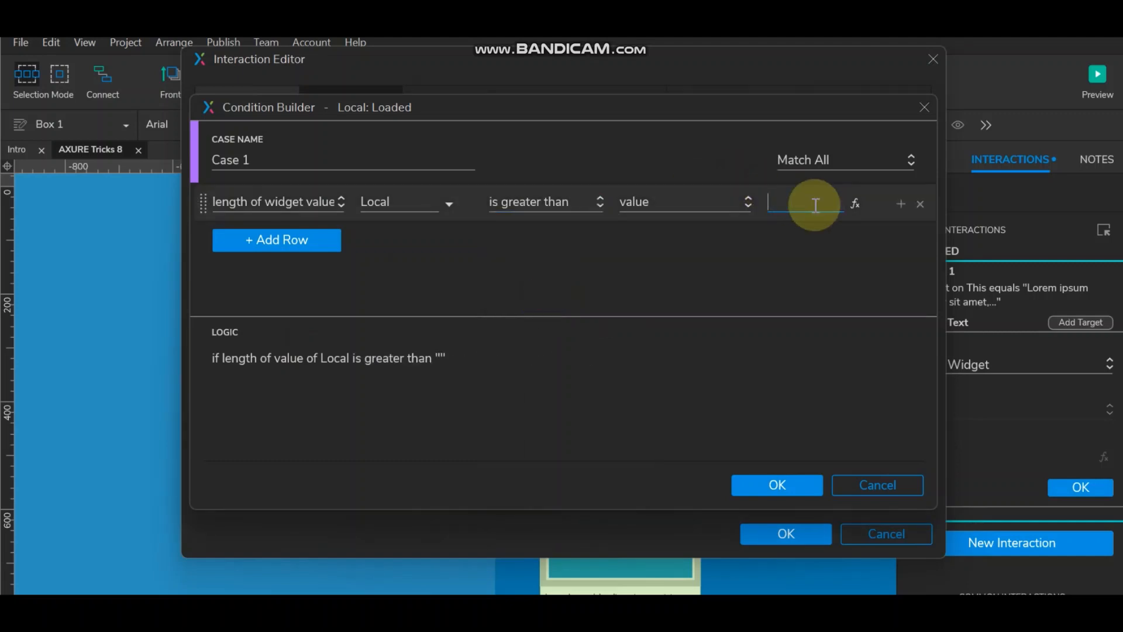
pyautogui.write('100')
pyautogui.click(775, 487)
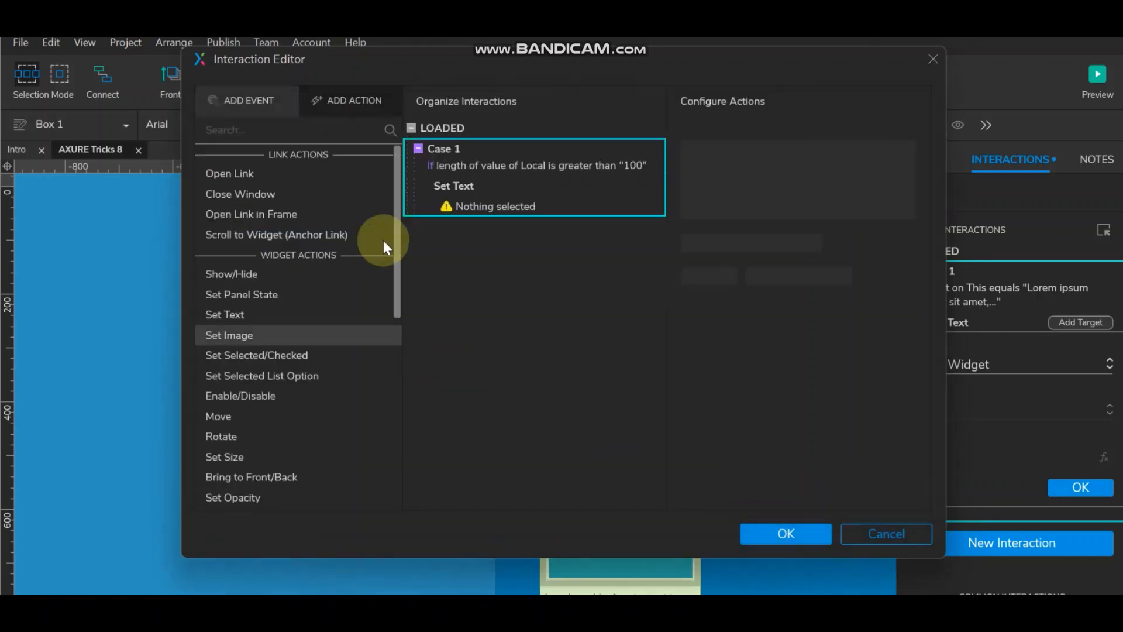
# Step: Target the Local widget with the Set Text action and clear the lorem ipsum from its value expression
pyautogui.click(484, 206)
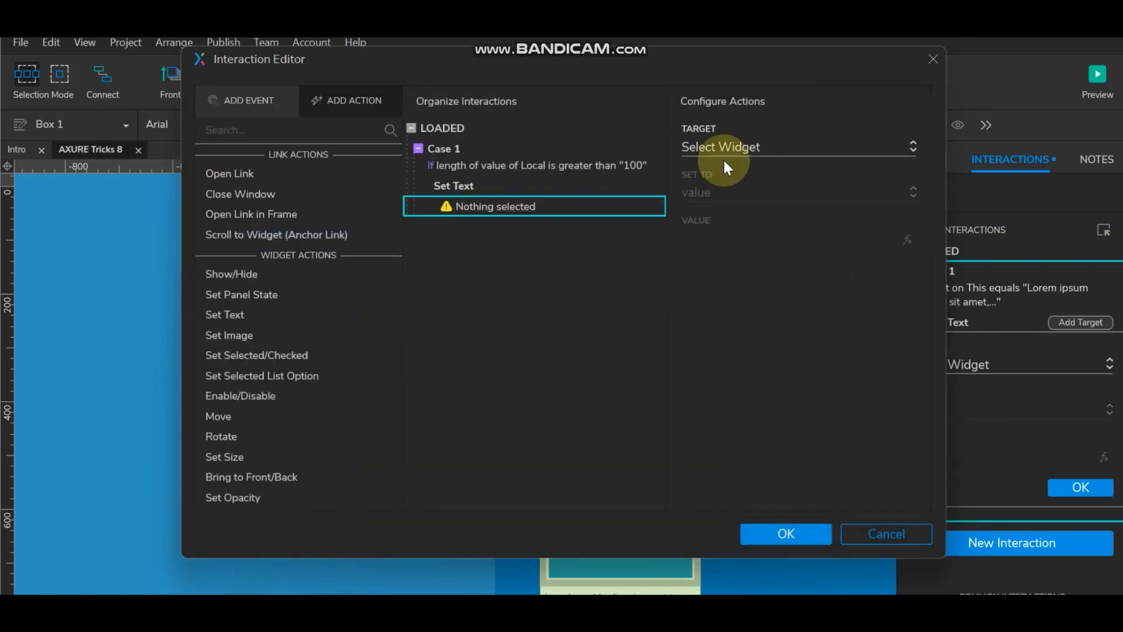
pyautogui.click(763, 148)
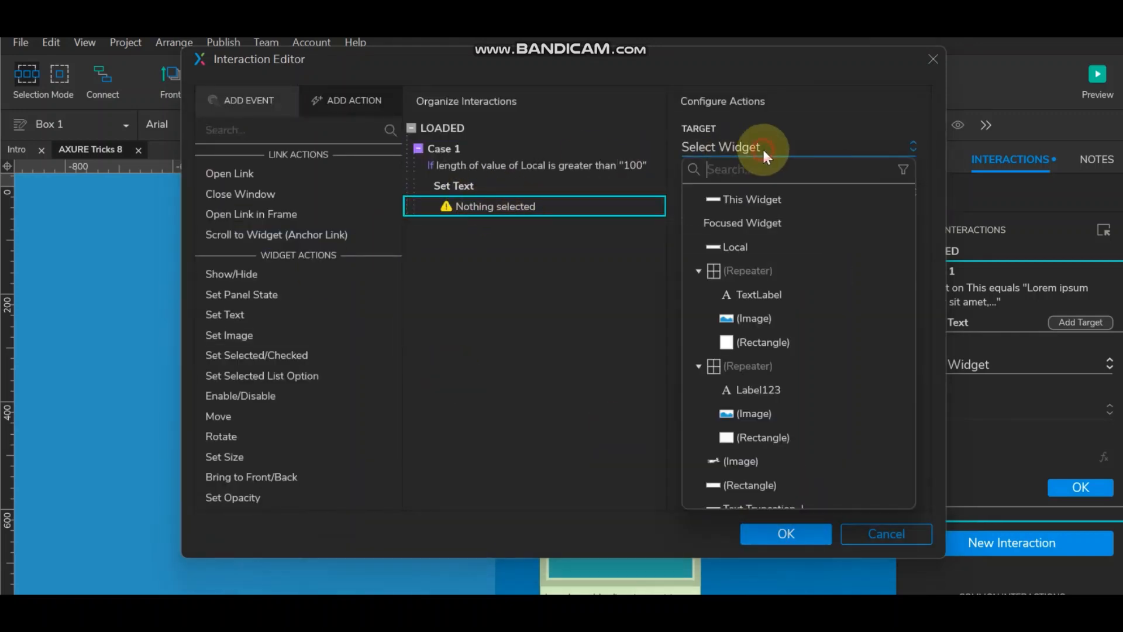
pyautogui.click(755, 246)
pyautogui.click(907, 240)
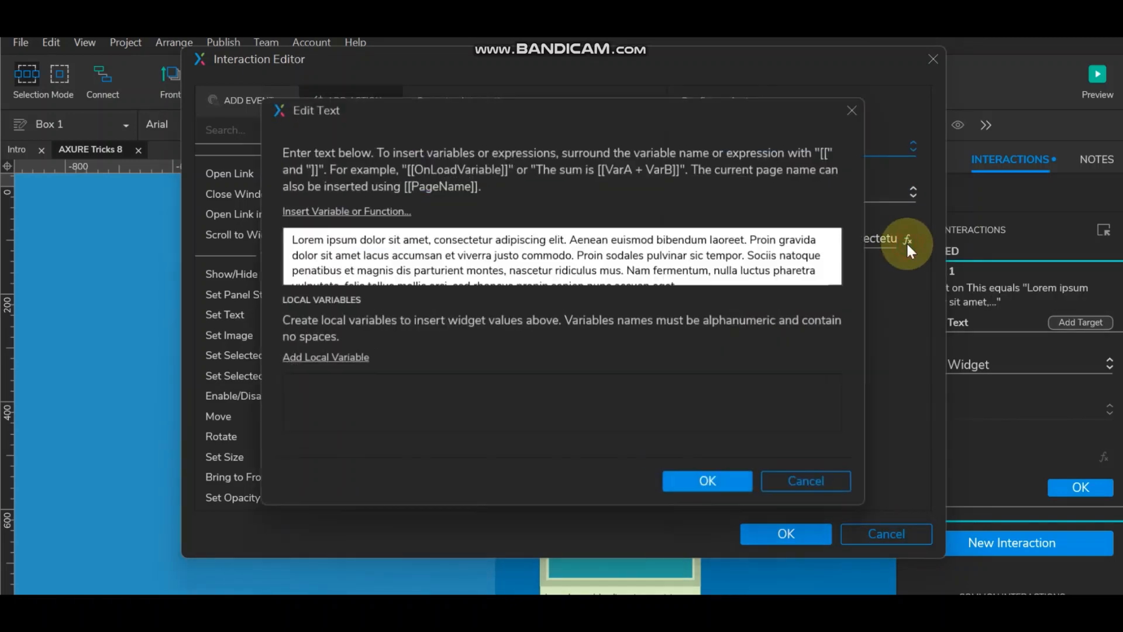
pyautogui.moveTo(422, 249); pyautogui.dragTo(525, 250)
pyautogui.hotkey('ctrl', 'a')
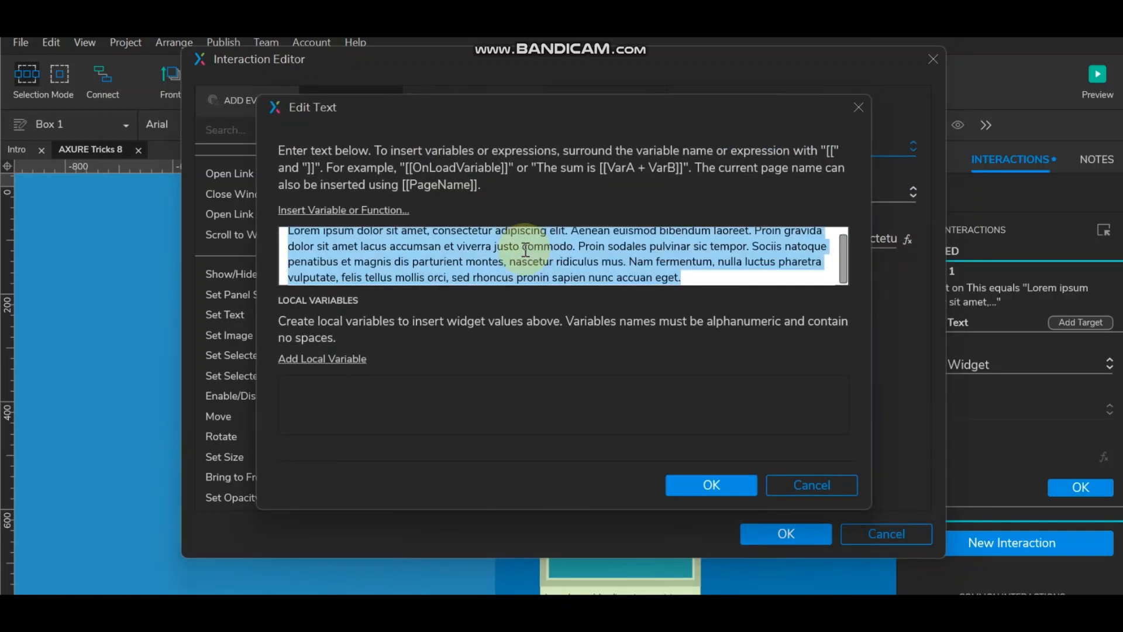
pyautogui.press('Delete')
# Step: Add a local variable that holds the text on the Local widget
pyautogui.click(339, 360)
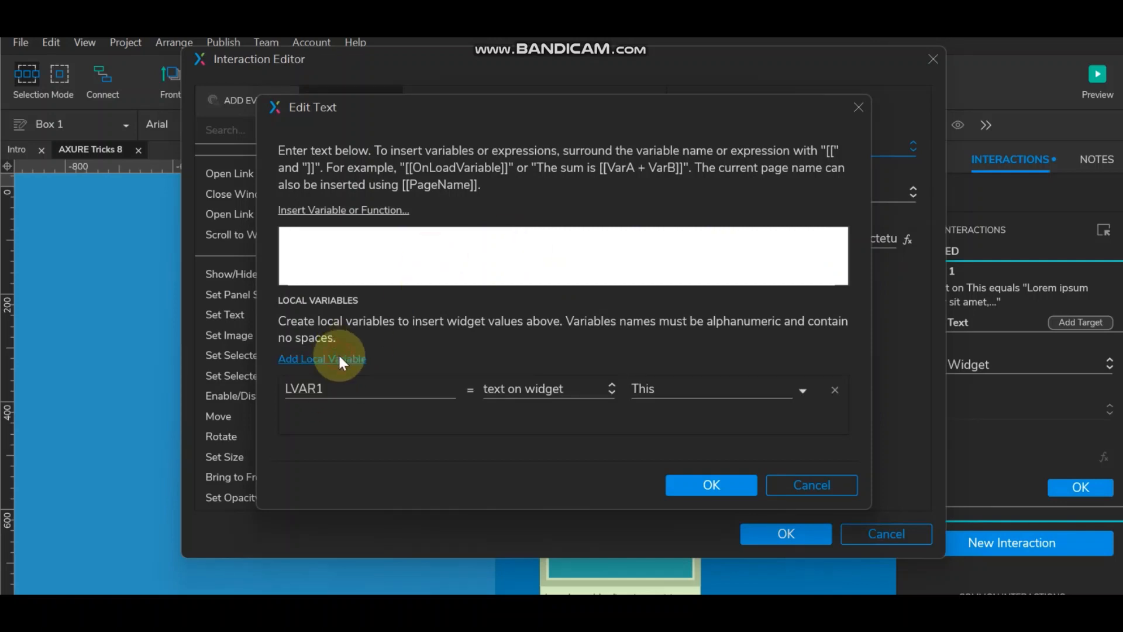
pyautogui.click(700, 389)
pyautogui.click(696, 381)
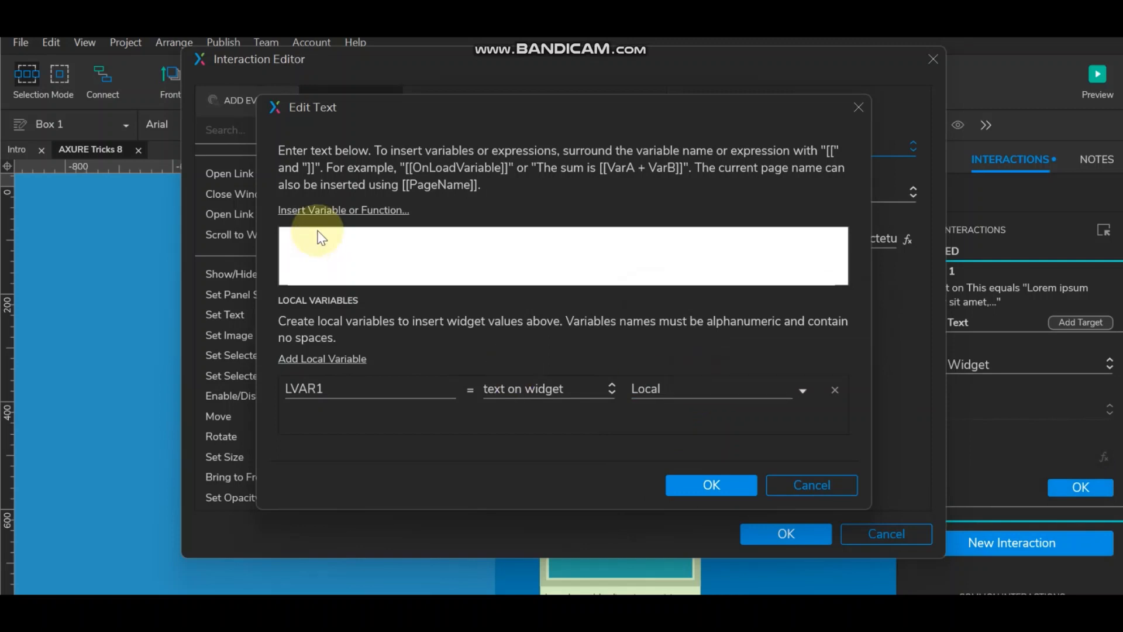
# Step: Build the expression [[LVAR1.substring(from,to)]] from the local variable and the substring function, removing the extra LVAR placeholder
pyautogui.click(326, 210)
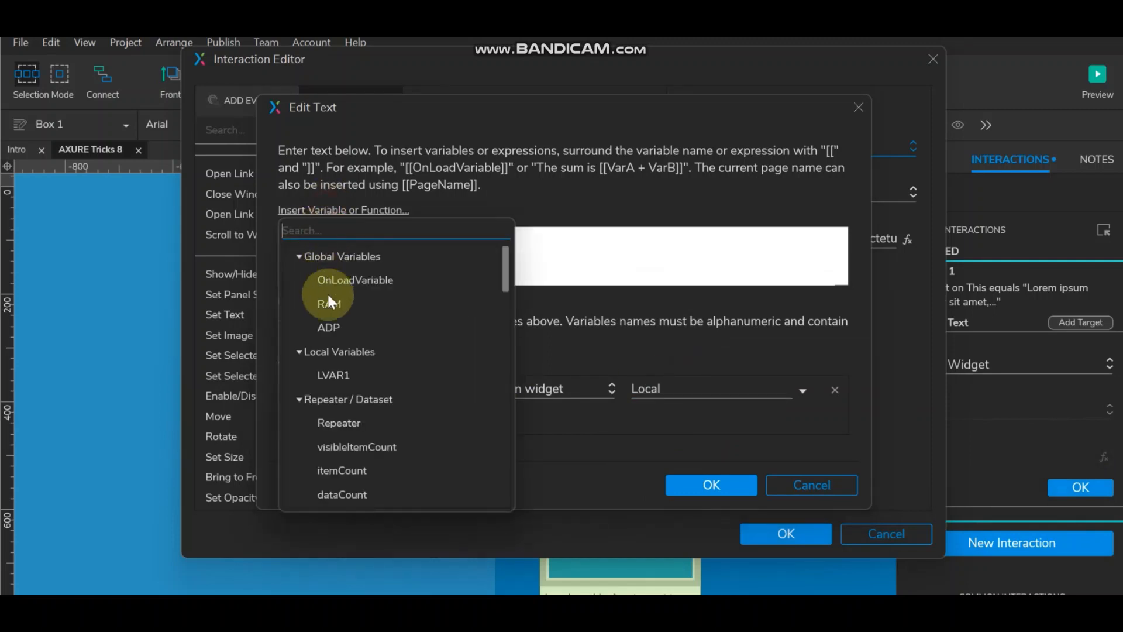
pyautogui.click(333, 375)
pyautogui.click(345, 212)
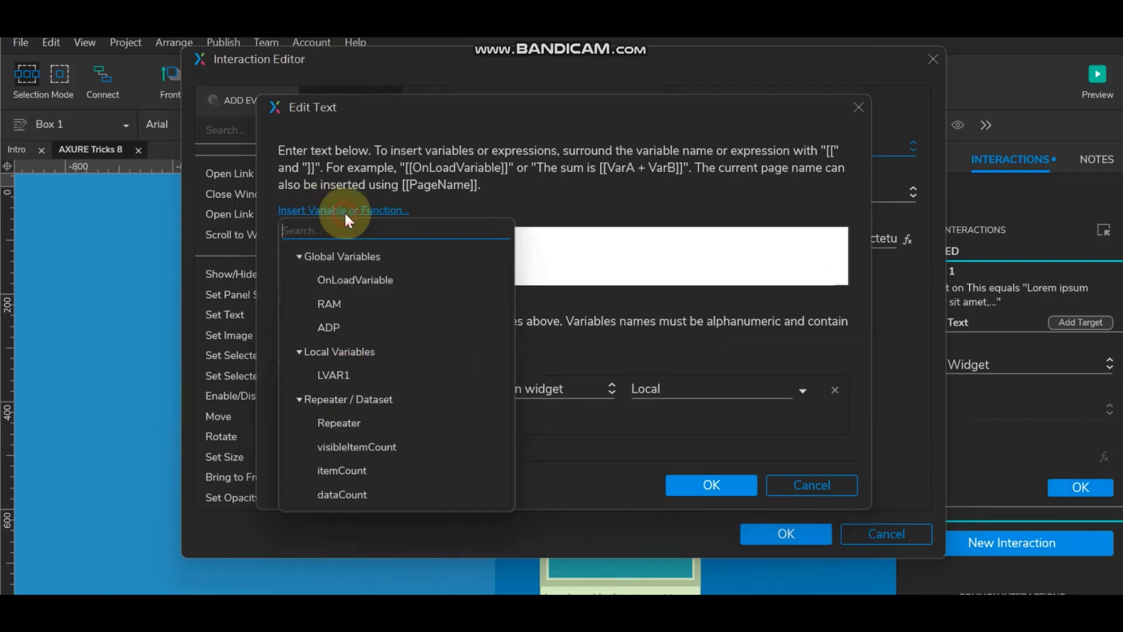
pyautogui.write('su')
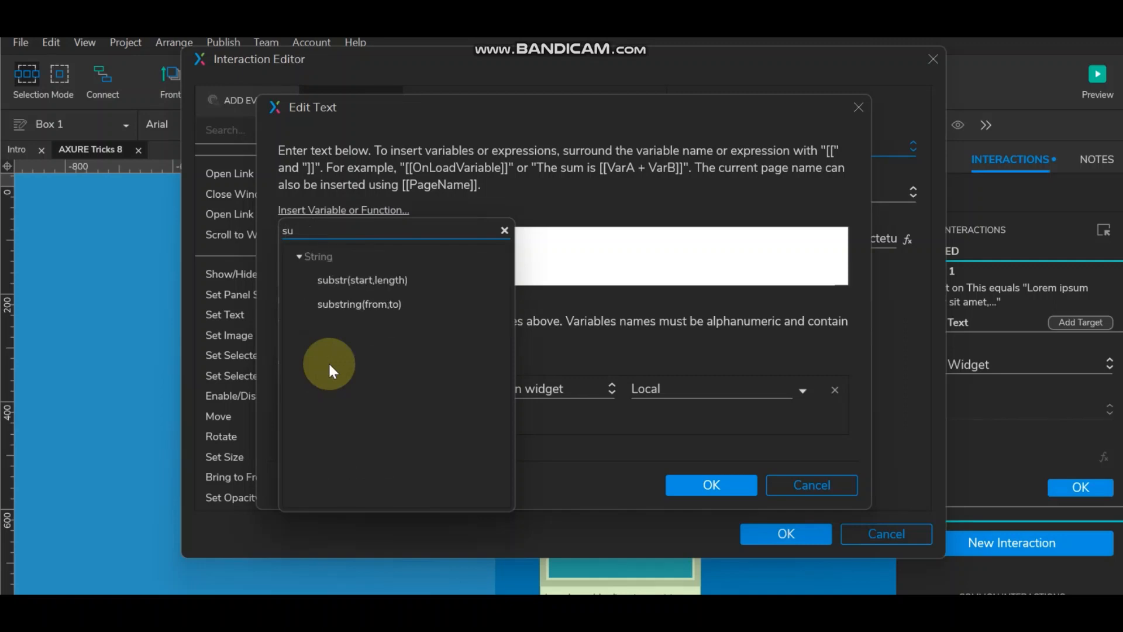
pyautogui.click(359, 305)
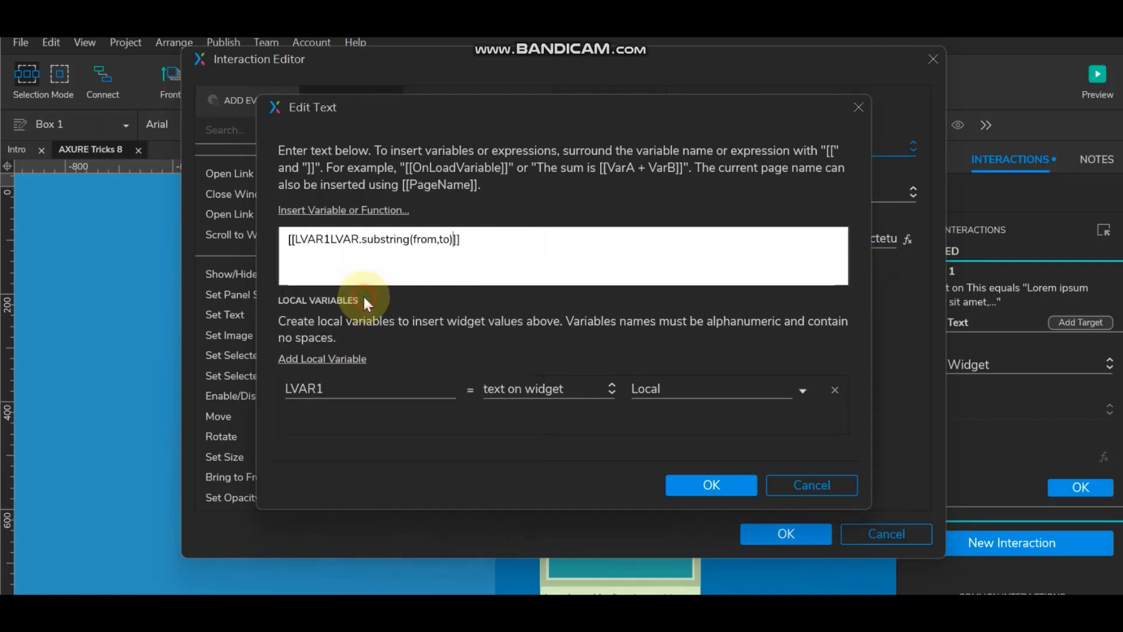
pyautogui.moveTo(359, 238); pyautogui.dragTo(330, 239)
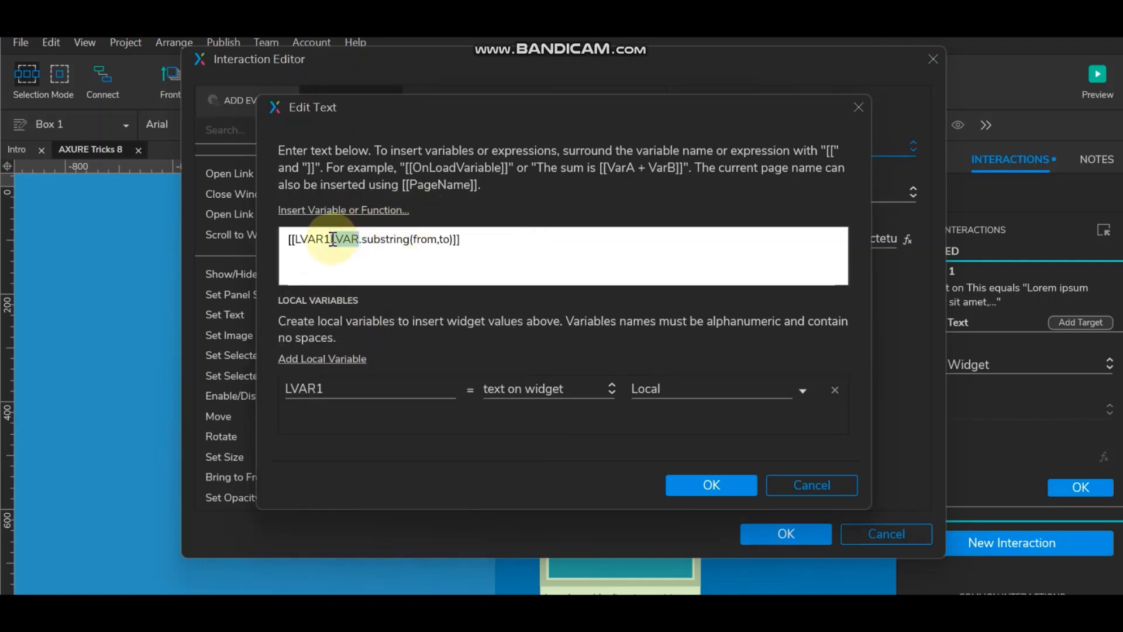
pyautogui.press('BackSpace')
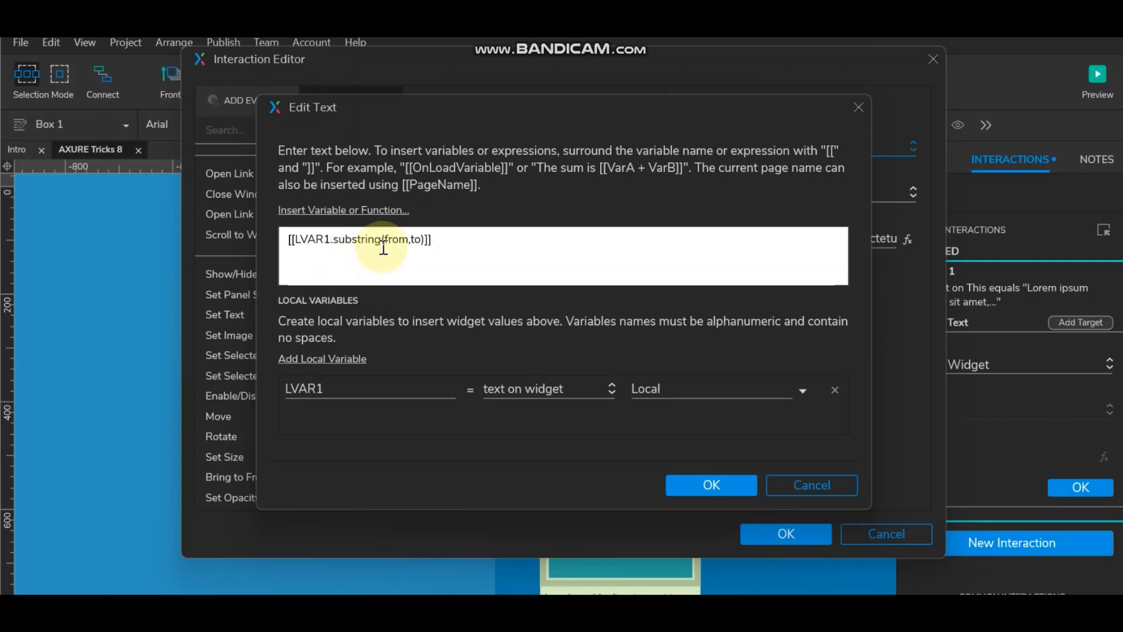
# Step: Set the substring range to 0,100, append "... view more" after the expression, and apply the Loaded interaction
pyautogui.click(407, 241)
pyautogui.doubleClick(407, 241)
pyautogui.write('0,')
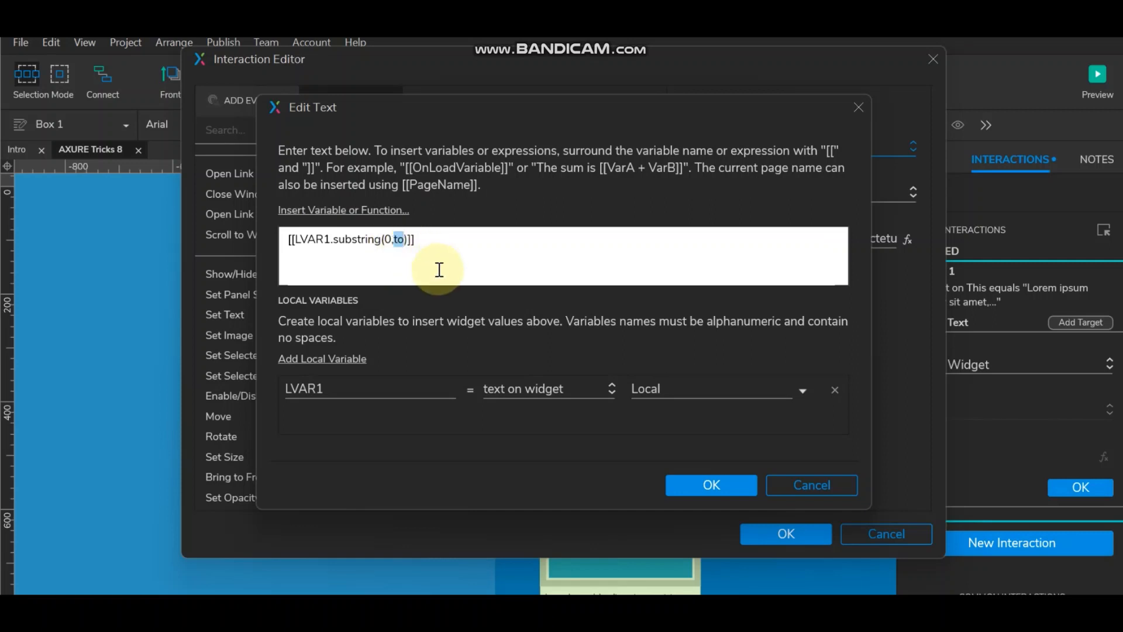
pyautogui.write('100')
pyautogui.click(437, 243)
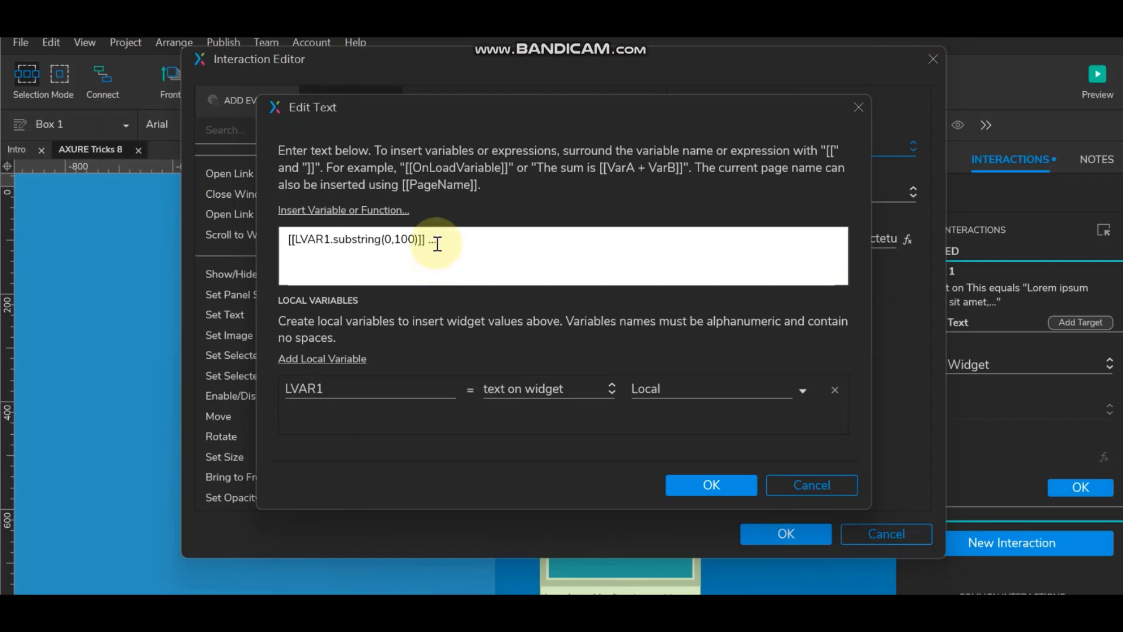
pyautogui.write('...view more')
pyautogui.click(712, 485)
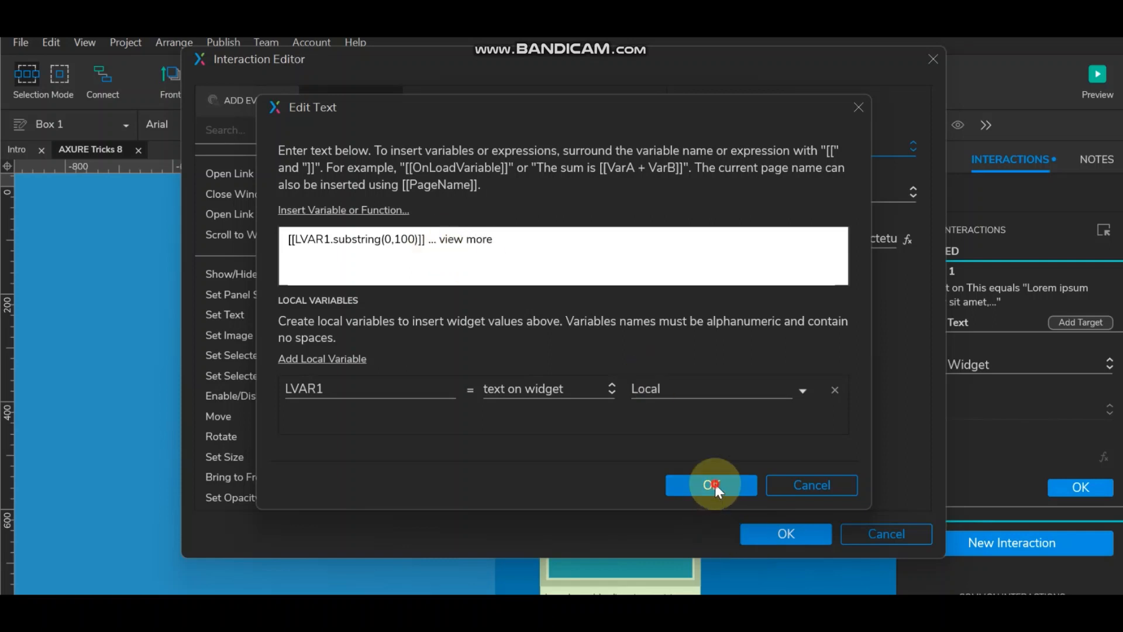
pyautogui.click(782, 533)
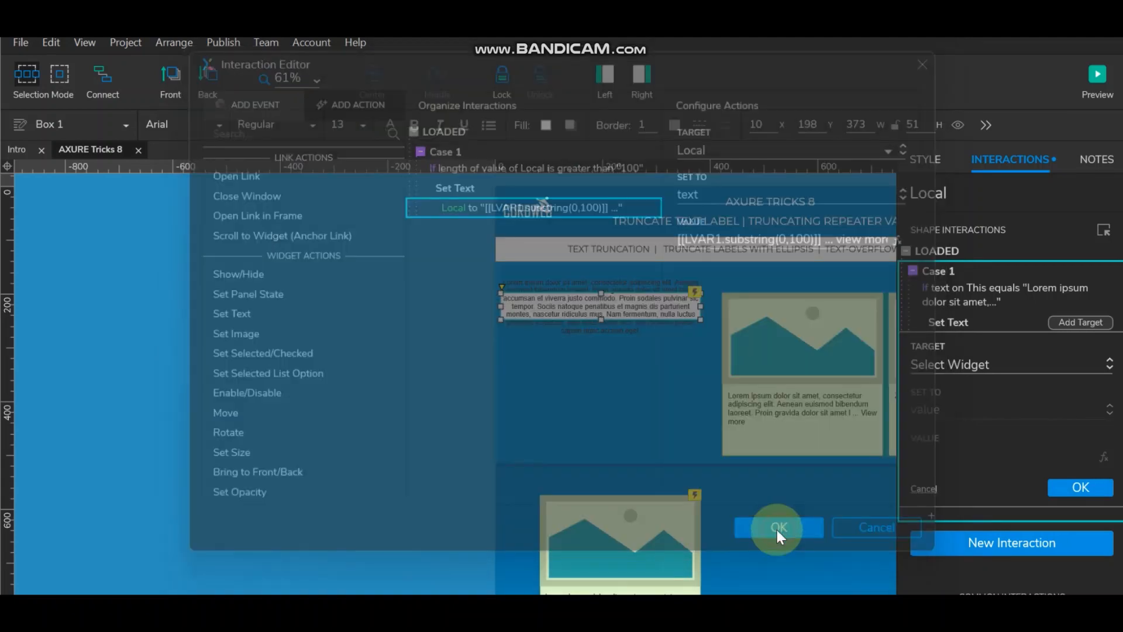
pyautogui.click(1079, 505)
pyautogui.click(416, 364)
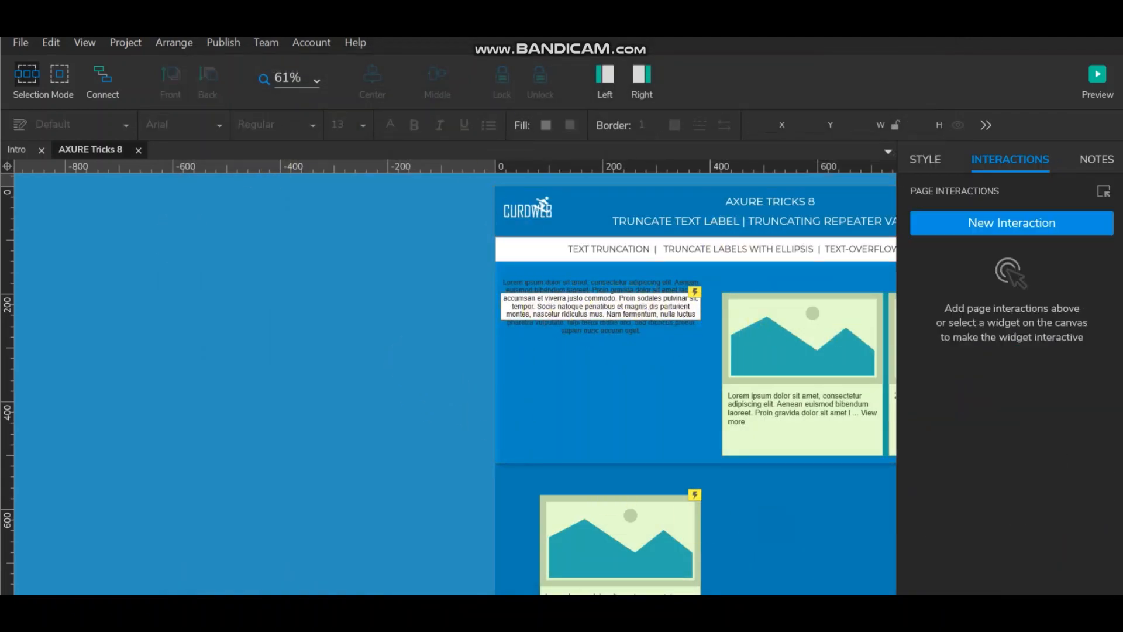
# Step: Preview the page to check the rectangle's truncated text, then return to Axure RP and review its Loaded interaction
pyautogui.click(1102, 84)
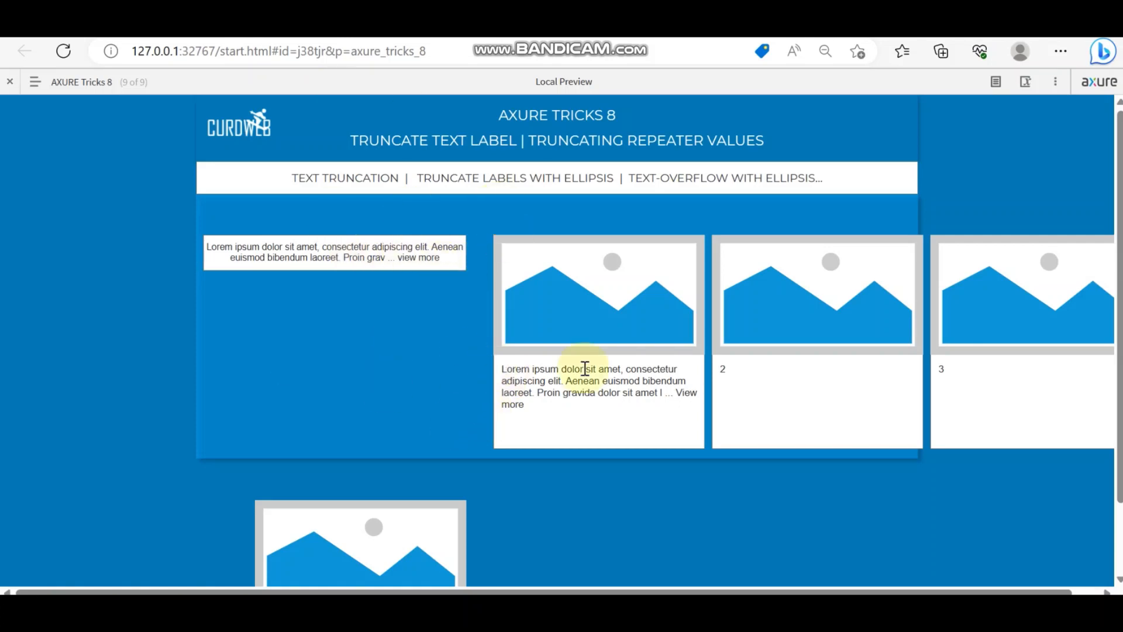
pyautogui.click(593, 314)
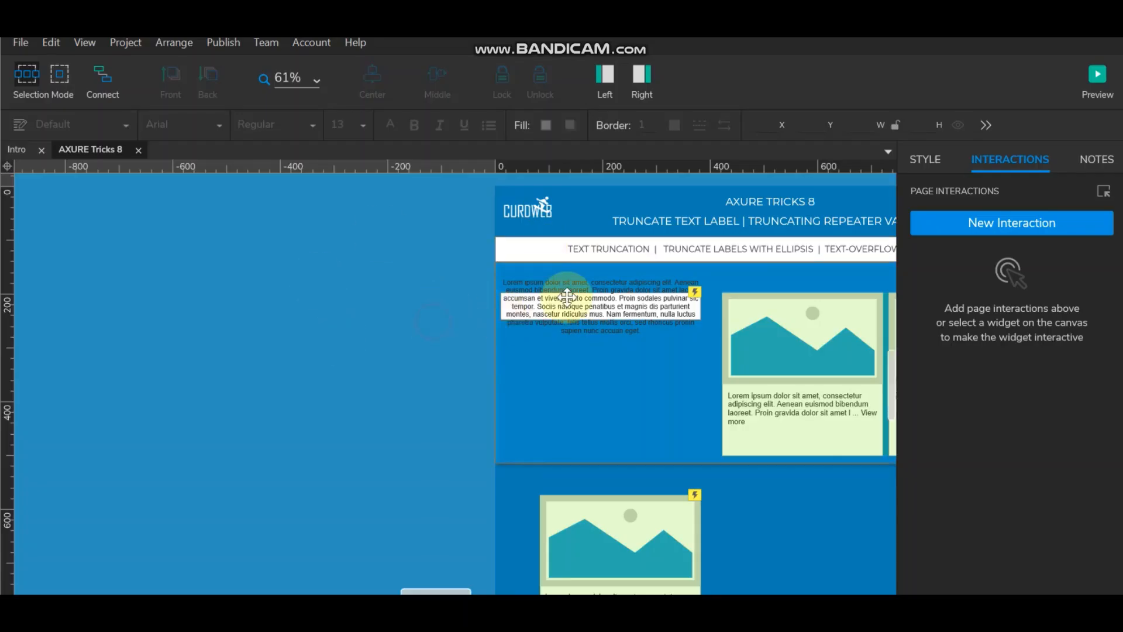
pyautogui.click(567, 298)
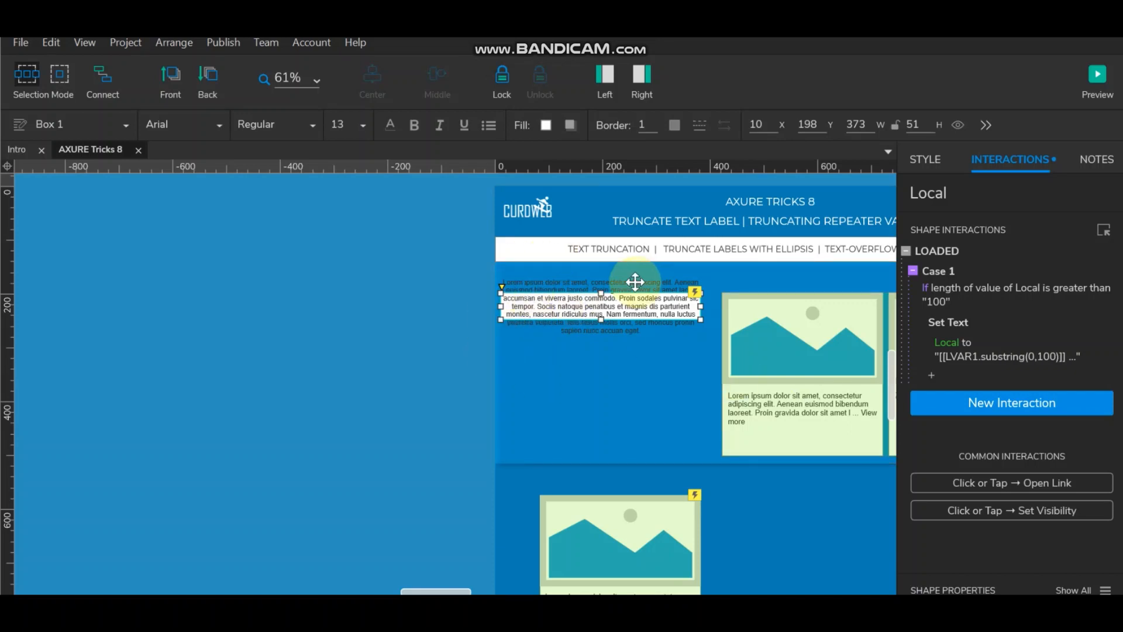
pyautogui.click(369, 350)
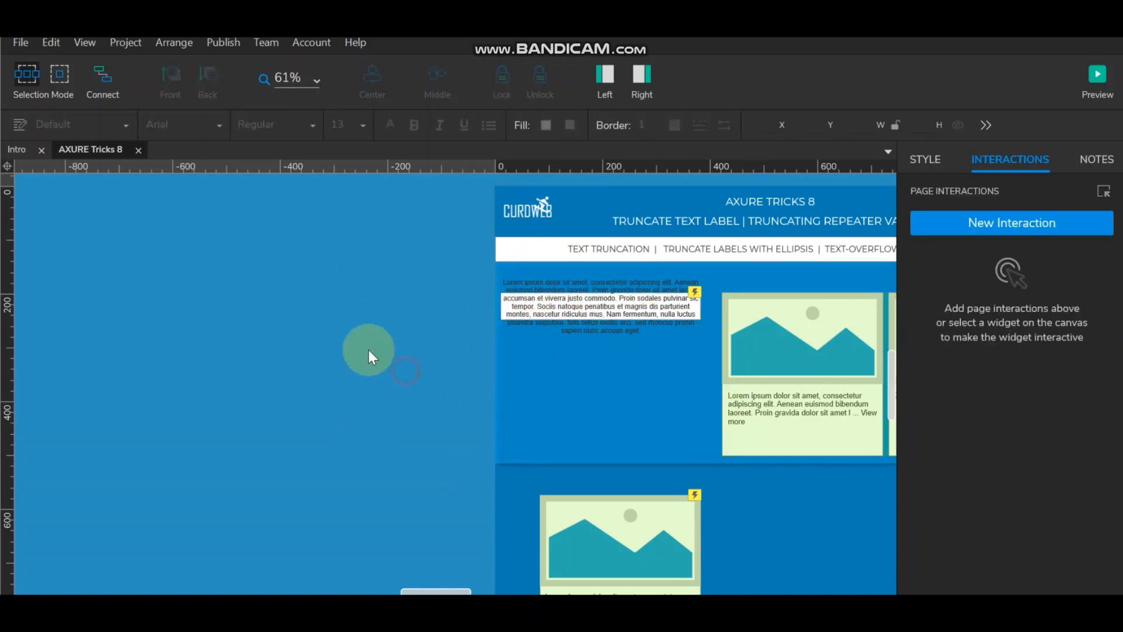
# Step: Change the Local rectangle's Loaded Set Text expression so the substring starts at 20, giving [[LVAR1.substring(20,100)]] ... view more
pyautogui.click(554, 307)
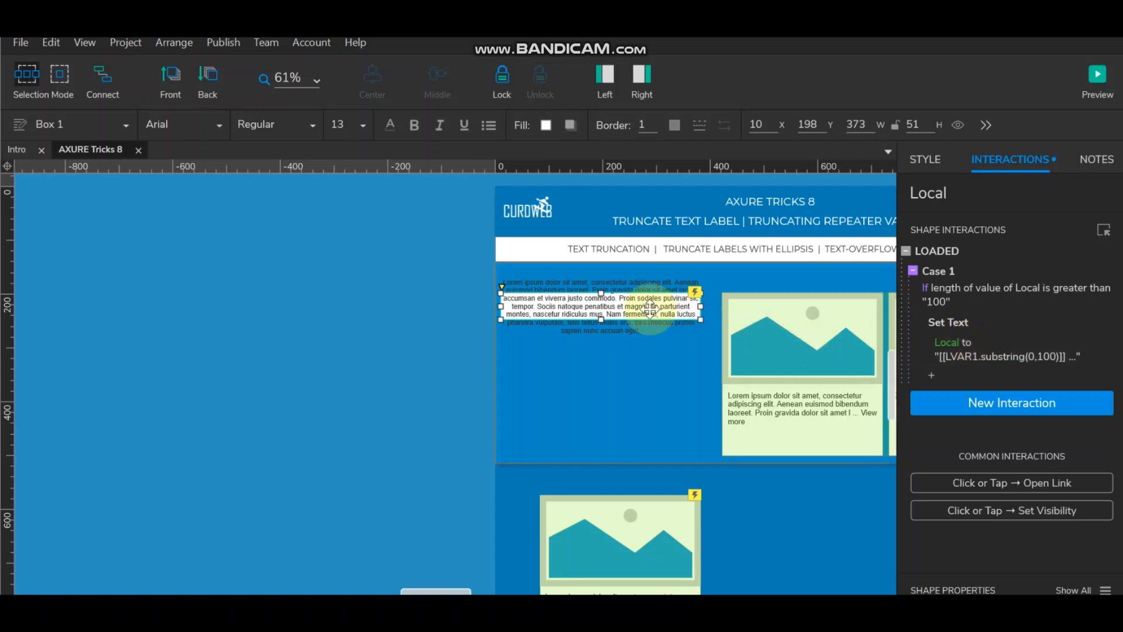
pyautogui.click(588, 306)
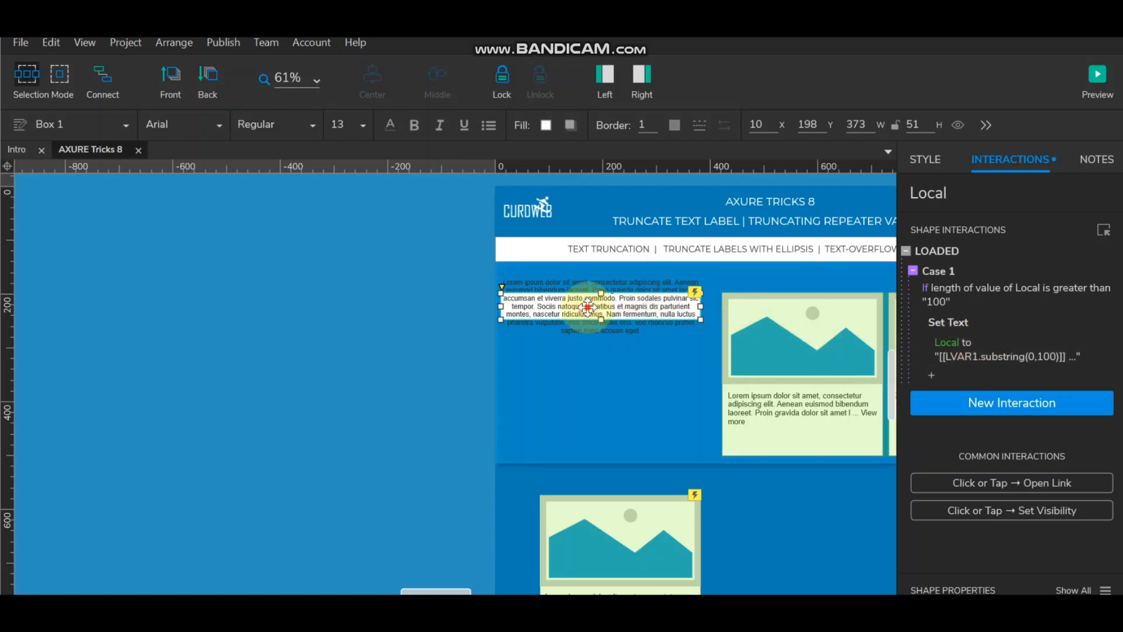
pyautogui.click(996, 356)
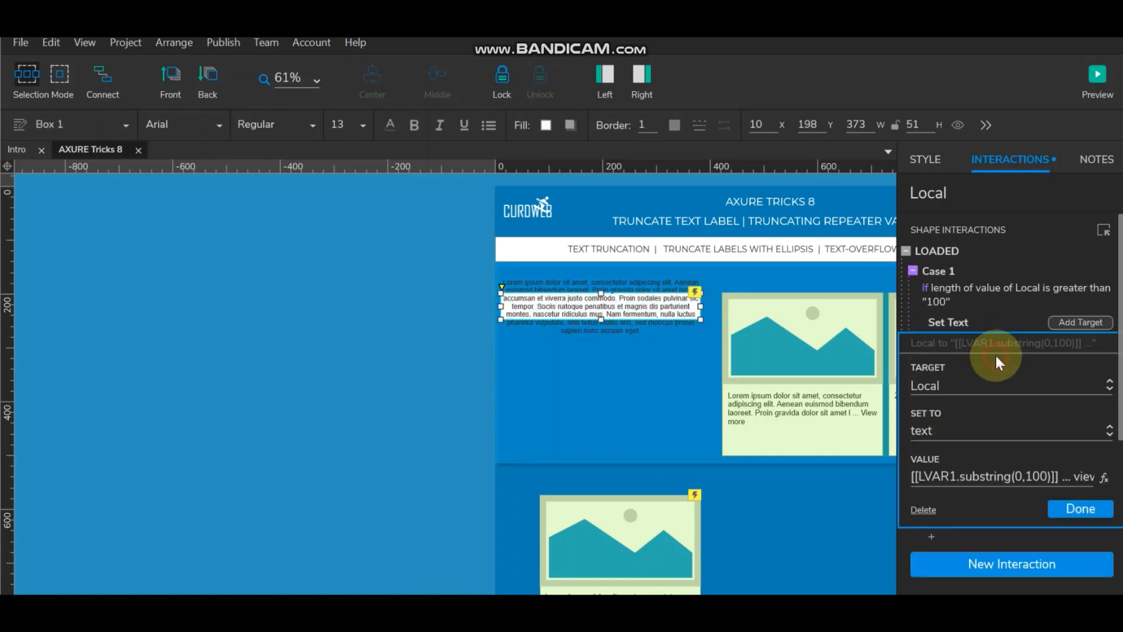
pyautogui.click(1103, 479)
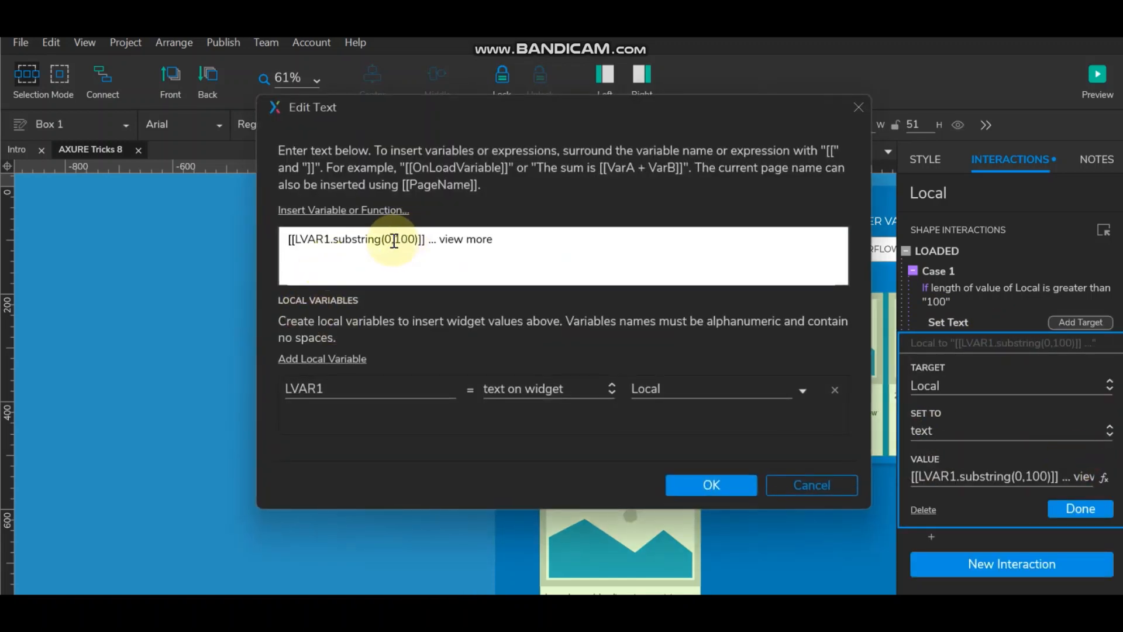
pyautogui.doubleClick(388, 240)
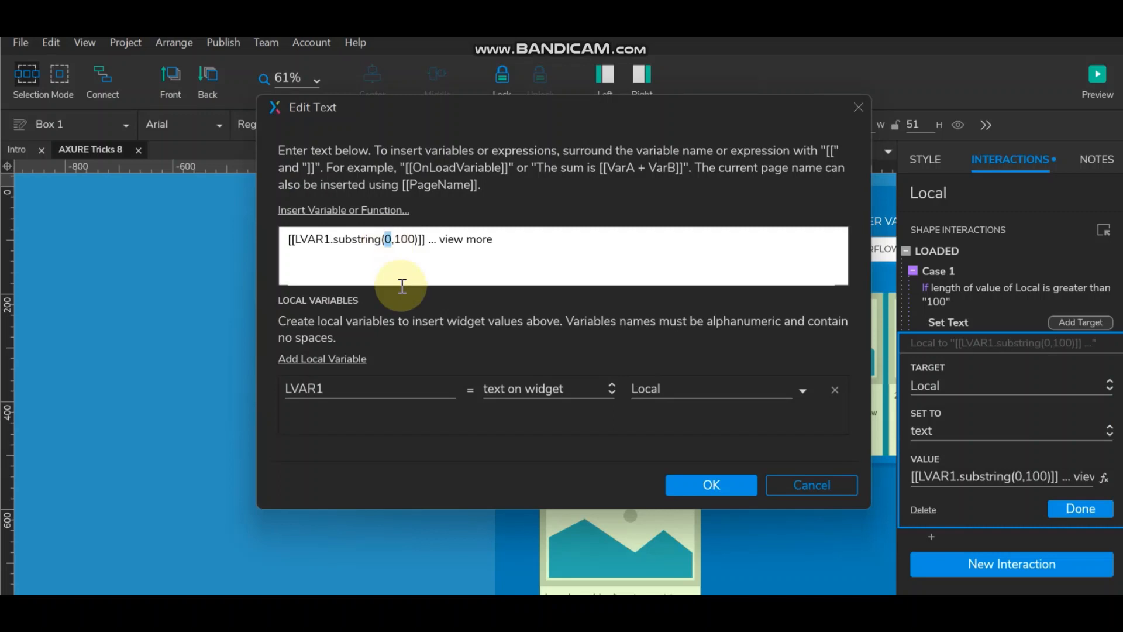
pyautogui.write('19')
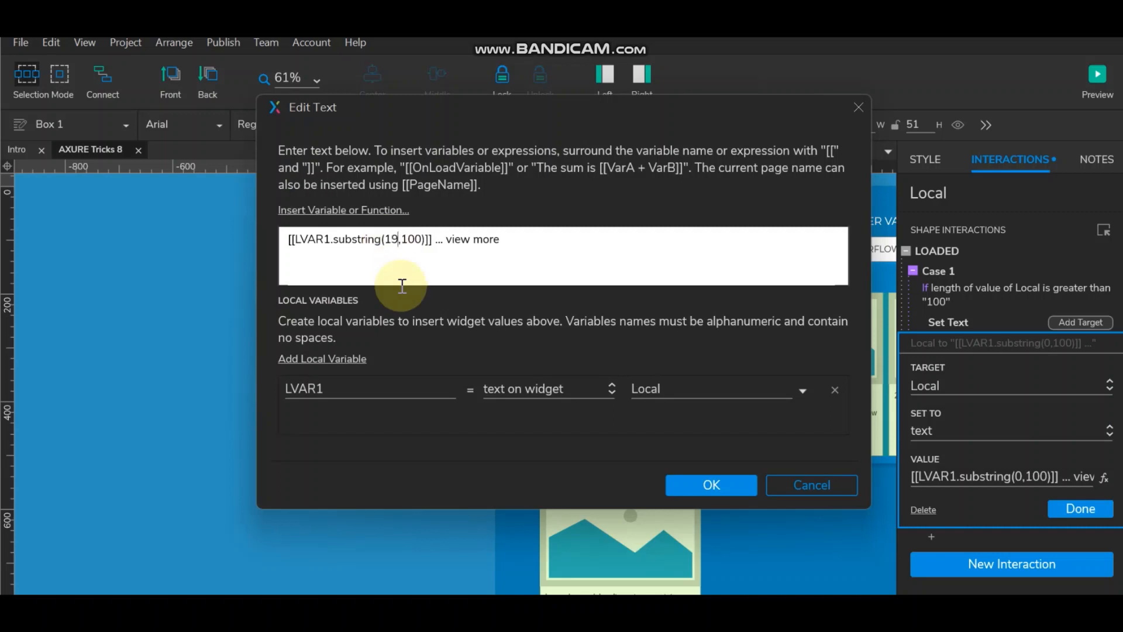
pyautogui.press('BackSpace')
pyautogui.press('BackSpace')
pyautogui.write('20')
pyautogui.click(721, 487)
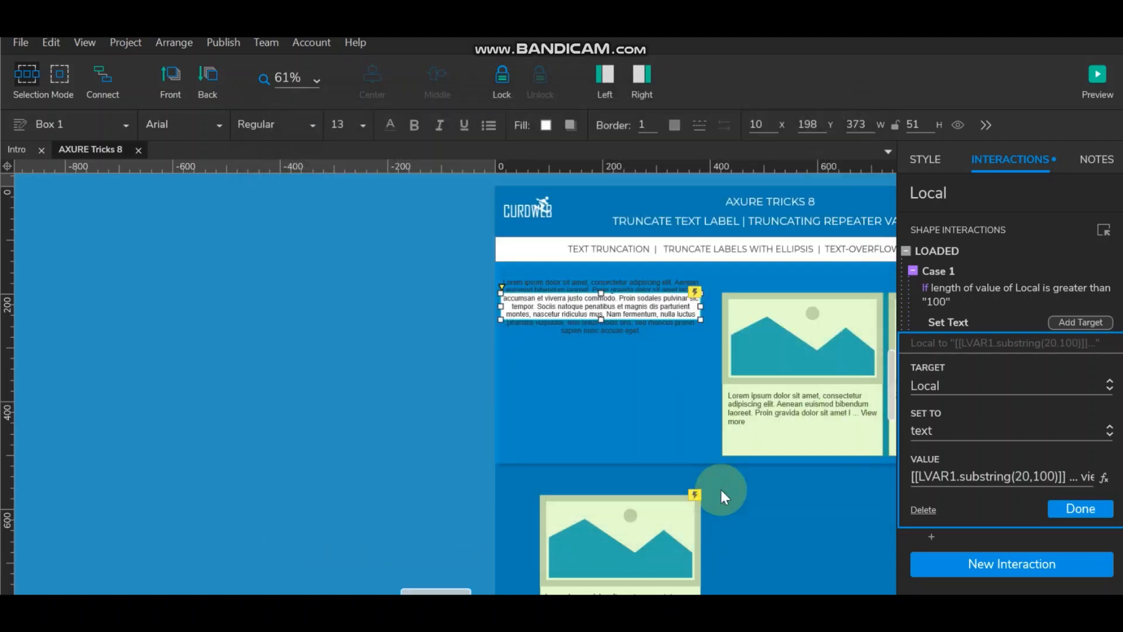
# Step: Preview the page in the browser, inspect the rectangle's text with the new substring start, and return to Axure RP
pyautogui.click(1091, 78)
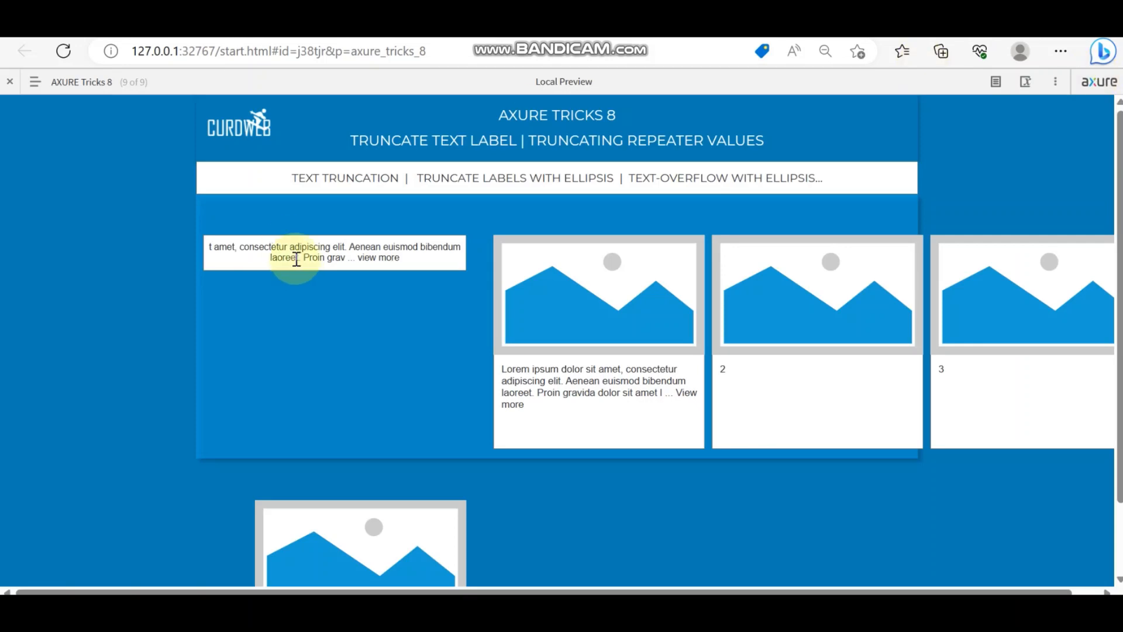
pyautogui.moveTo(218, 247); pyautogui.dragTo(439, 264)
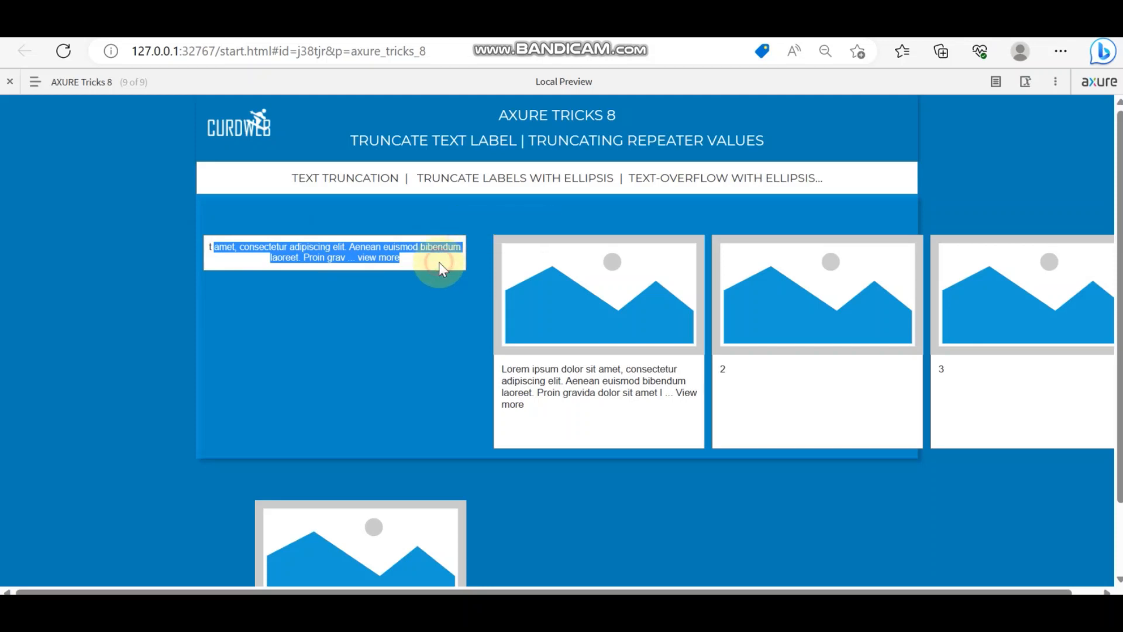
pyautogui.click(397, 258)
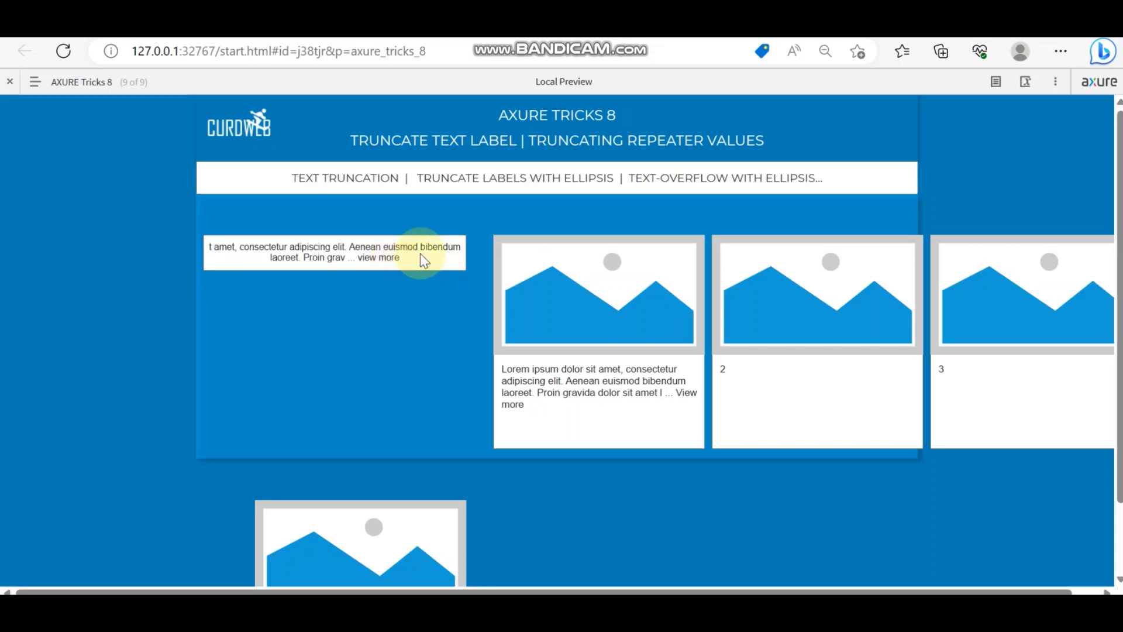
pyautogui.moveTo(721, 608)
pyautogui.click(759, 609)
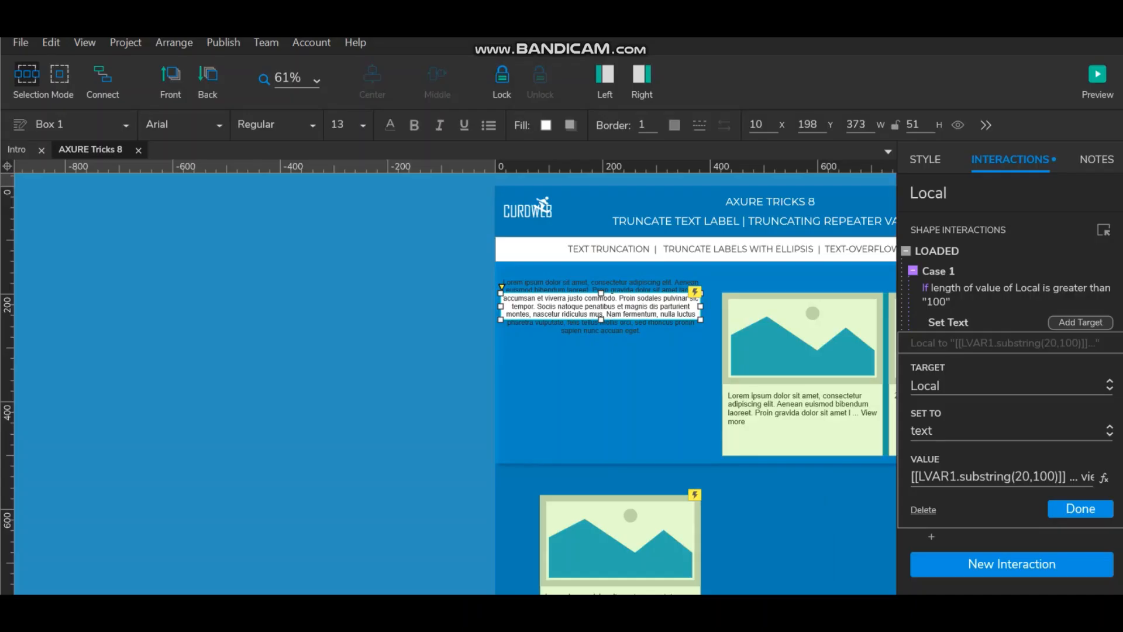
# Step: Put "... view more" on its own line below the substring expression in the Set Text value
pyautogui.click(1104, 478)
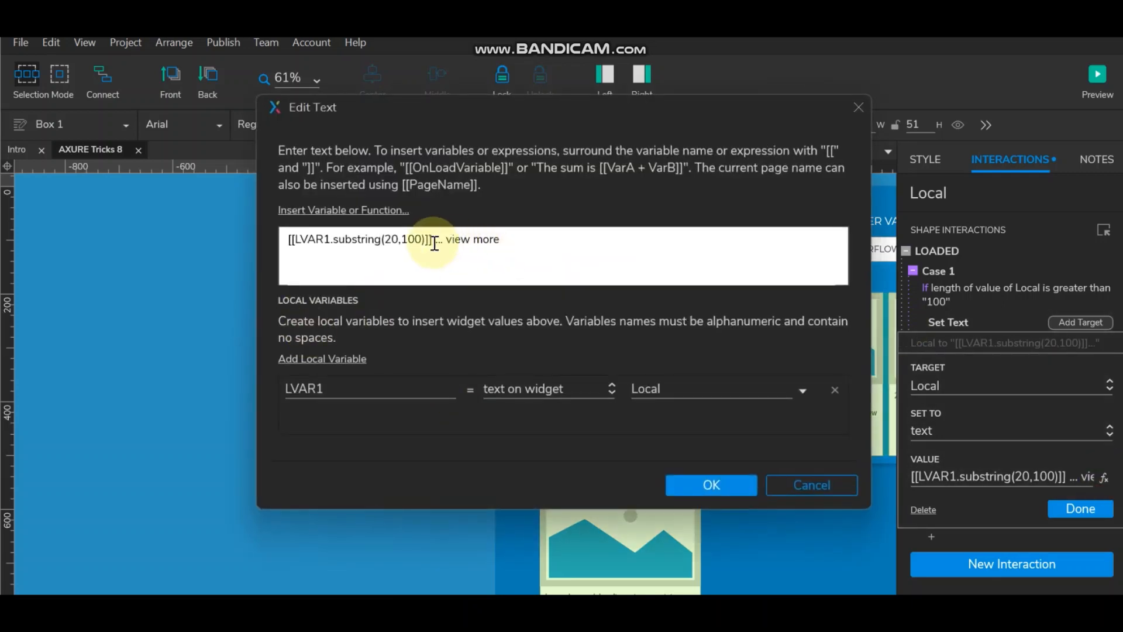
pyautogui.click(435, 242)
pyautogui.press('Return')
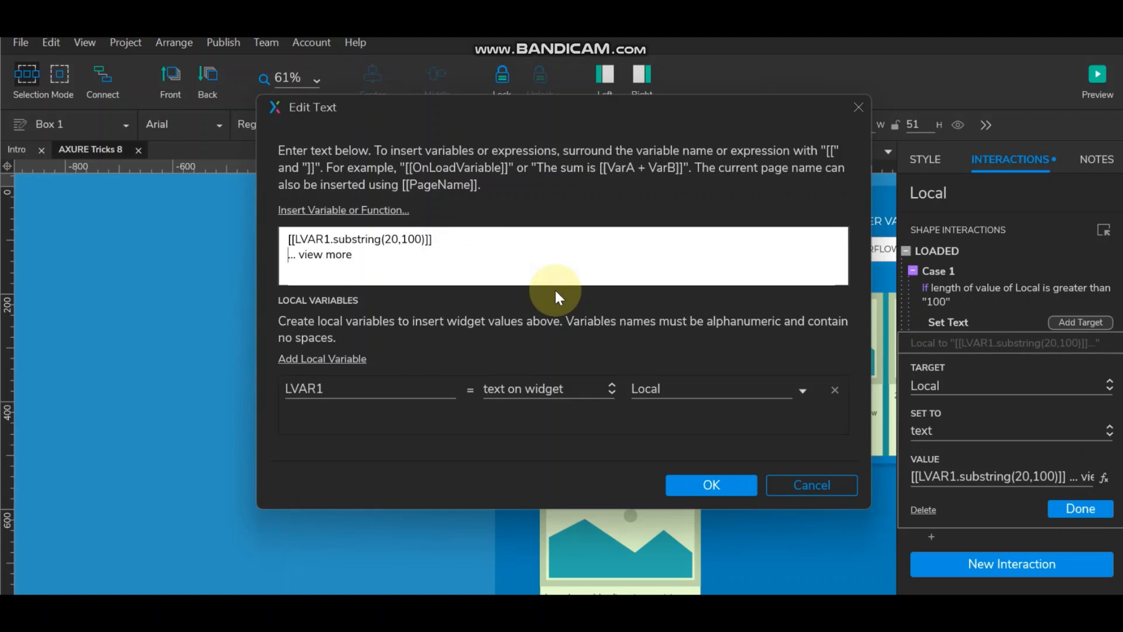
pyautogui.click(716, 483)
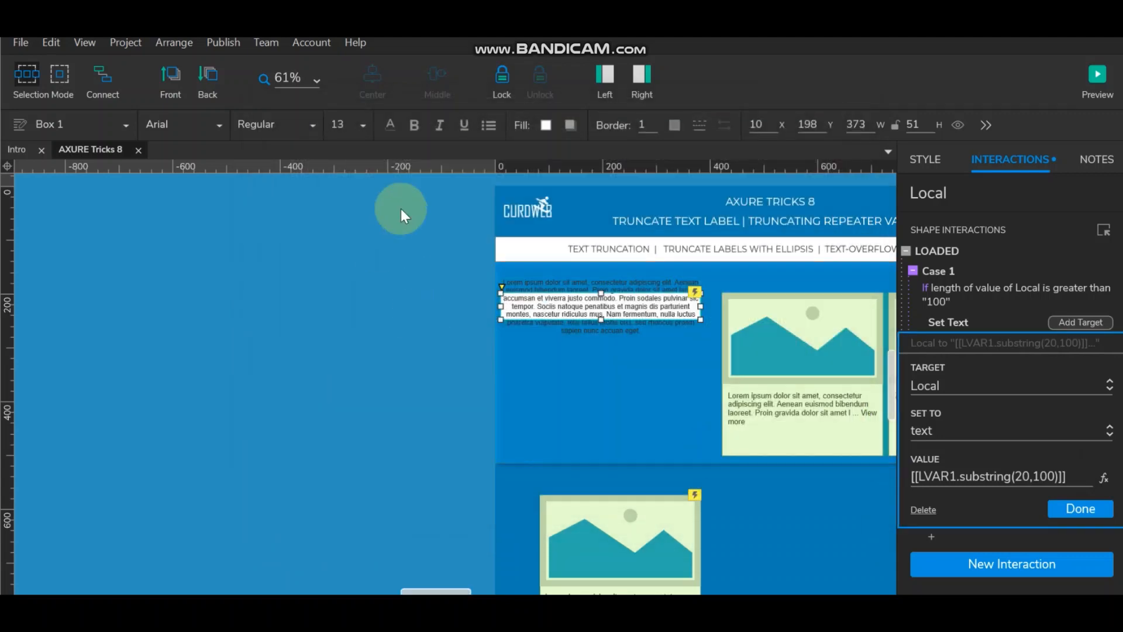
# Step: Preview the page to check the line break before "... view more", and return to Axure RP
pyautogui.click(1093, 79)
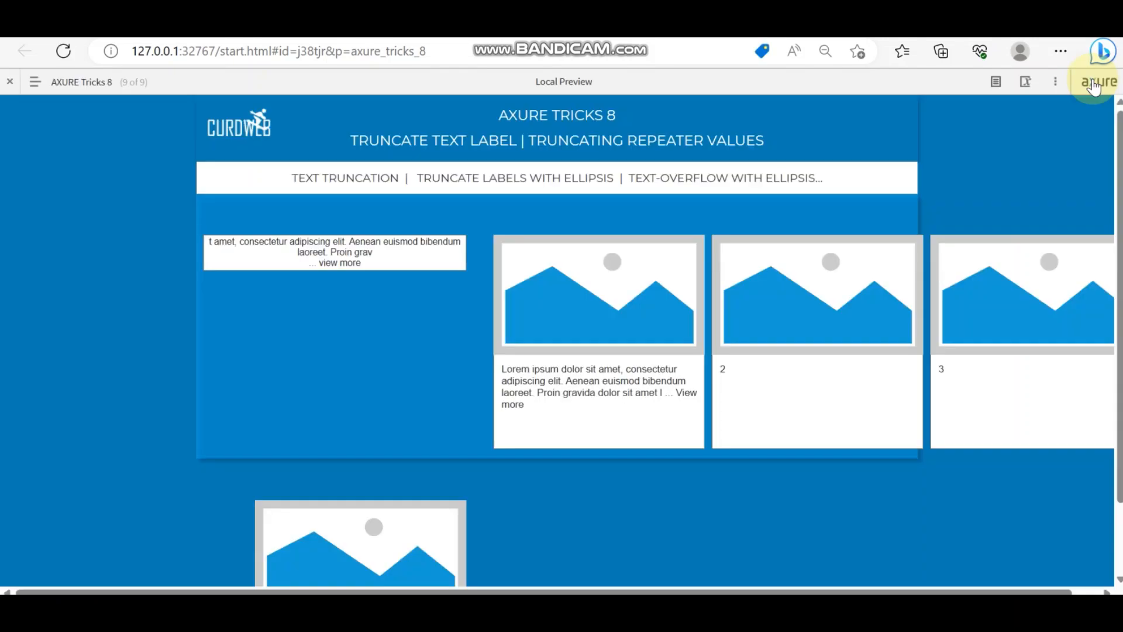
pyautogui.moveTo(370, 265); pyautogui.dragTo(313, 263)
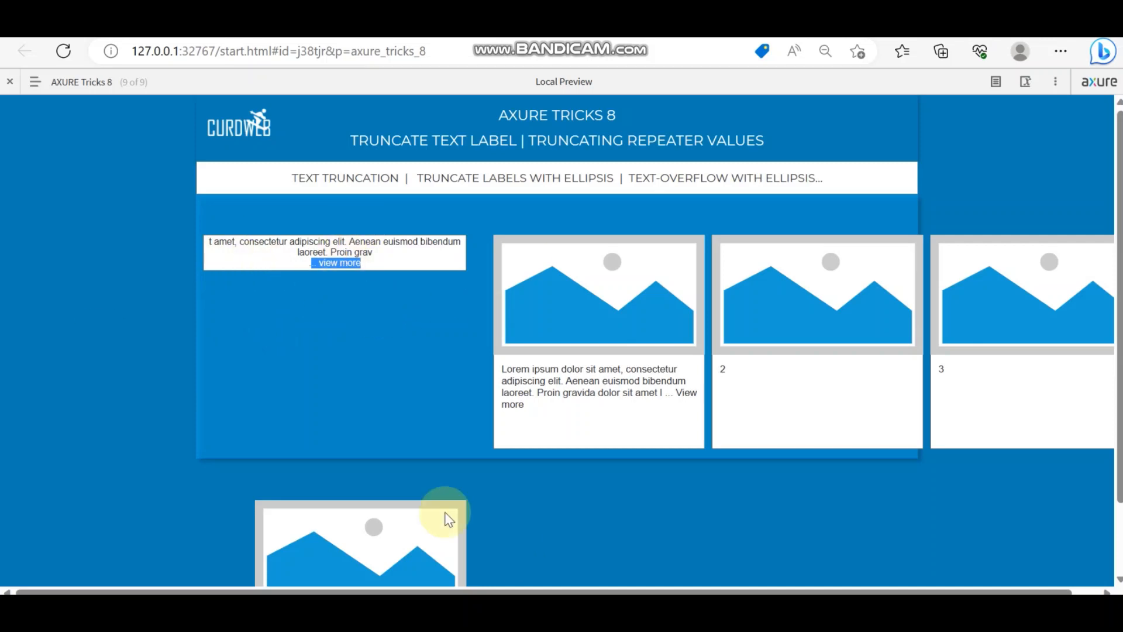
pyautogui.click(702, 608)
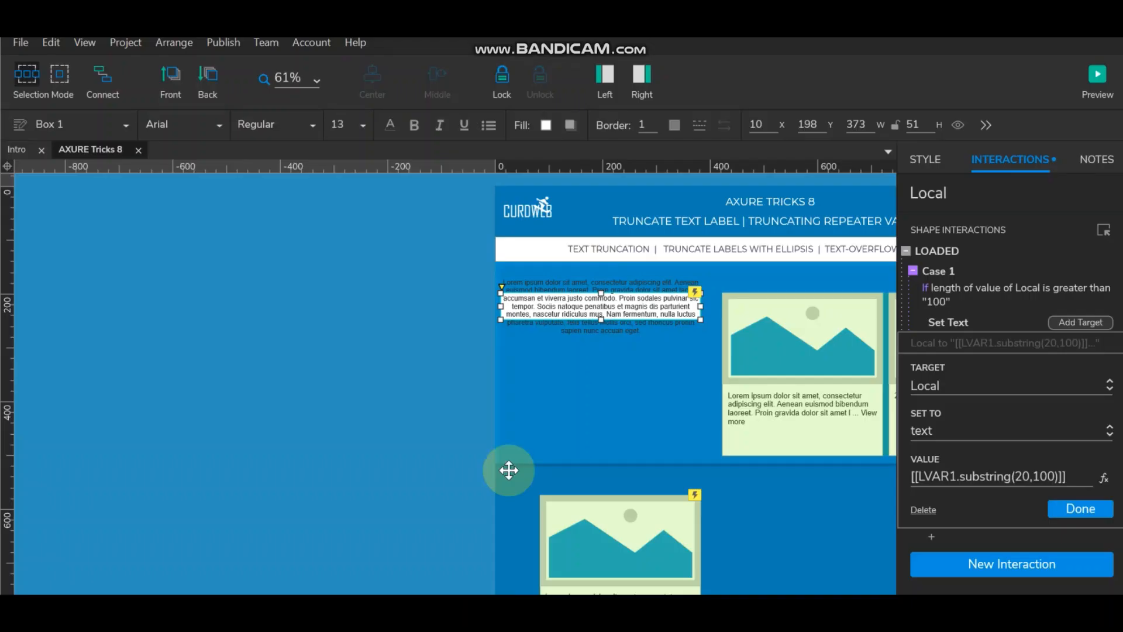
# Step: Left-align the Local rectangle's text and set its left and right padding to 10
pyautogui.click(343, 352)
pyautogui.click(575, 288)
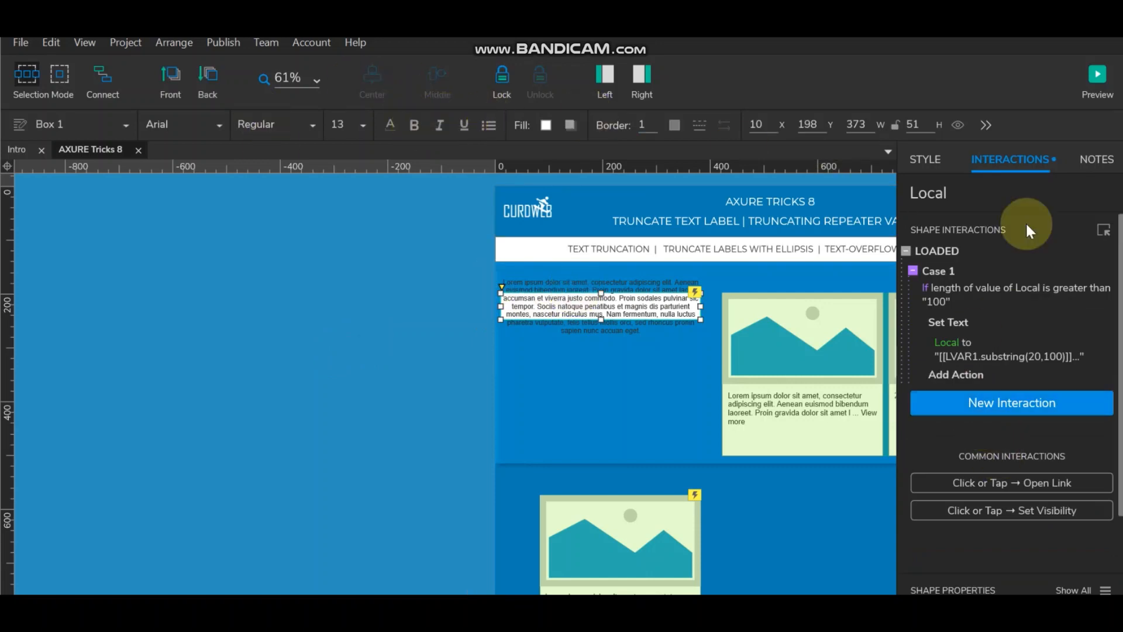
pyautogui.click(925, 160)
pyautogui.click(917, 548)
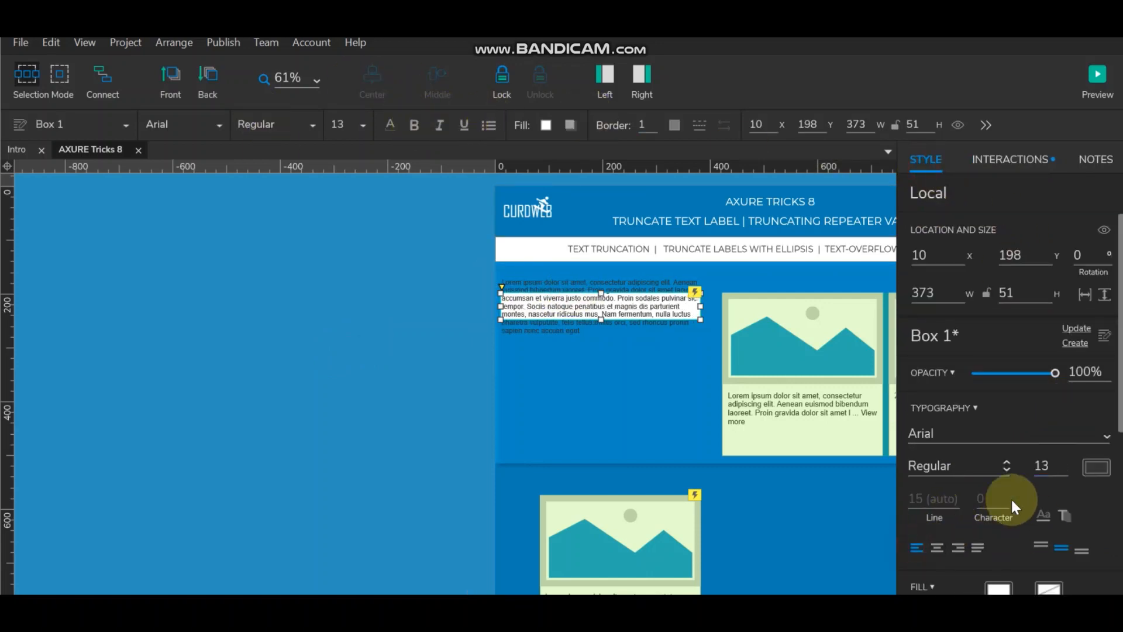
pyautogui.scroll(-5, 1011, 497)
pyautogui.click(988, 563)
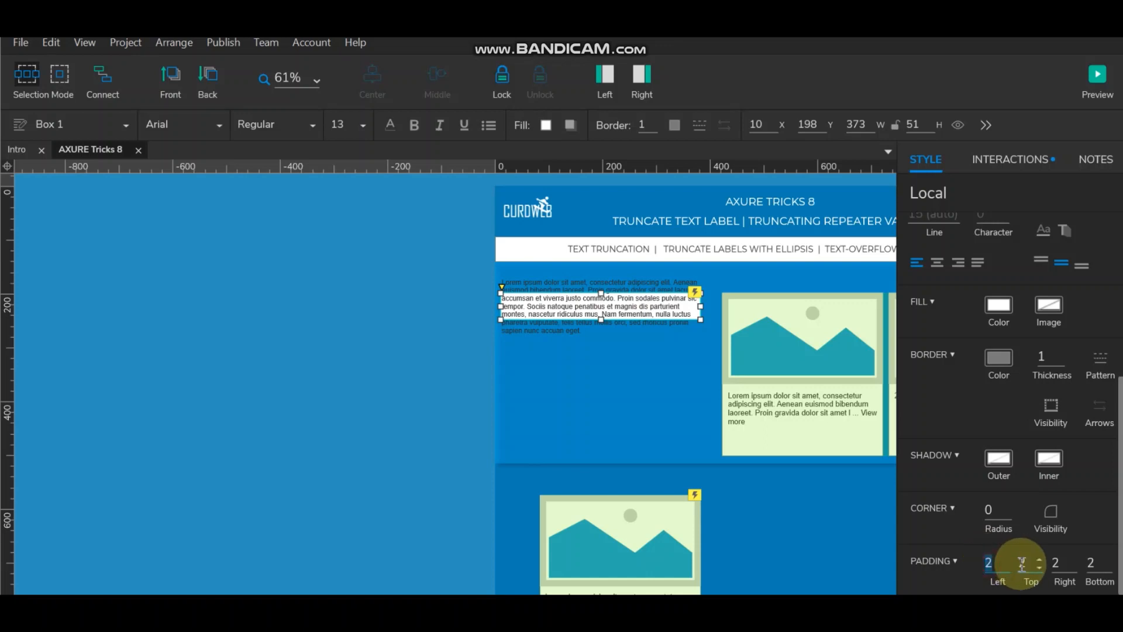
pyautogui.write('10')
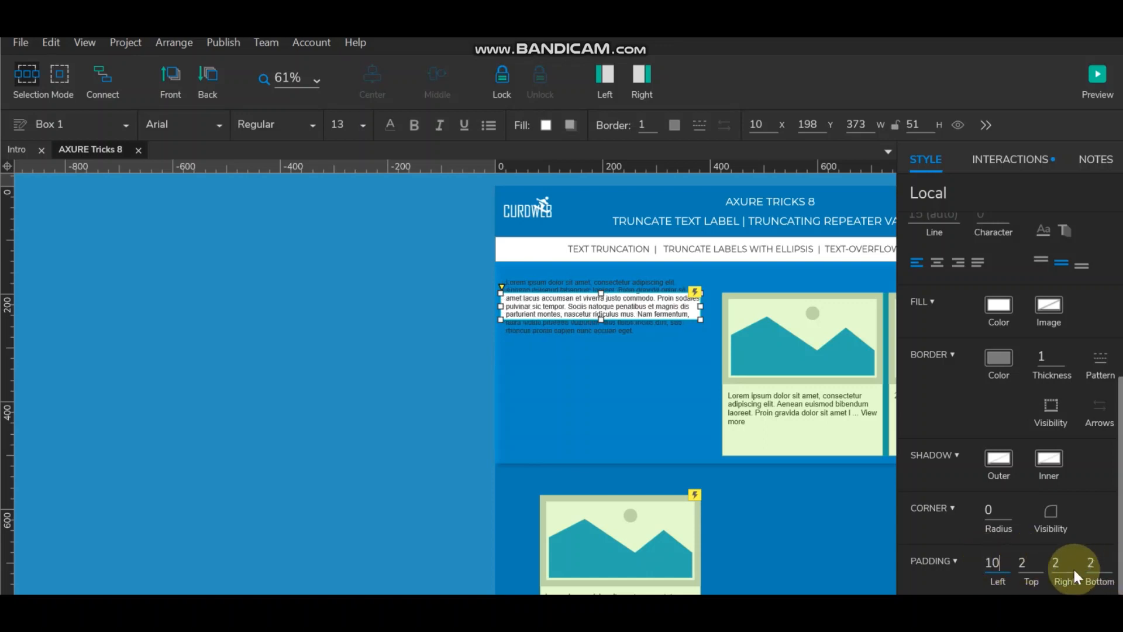
pyautogui.click(1062, 567)
pyautogui.write('10')
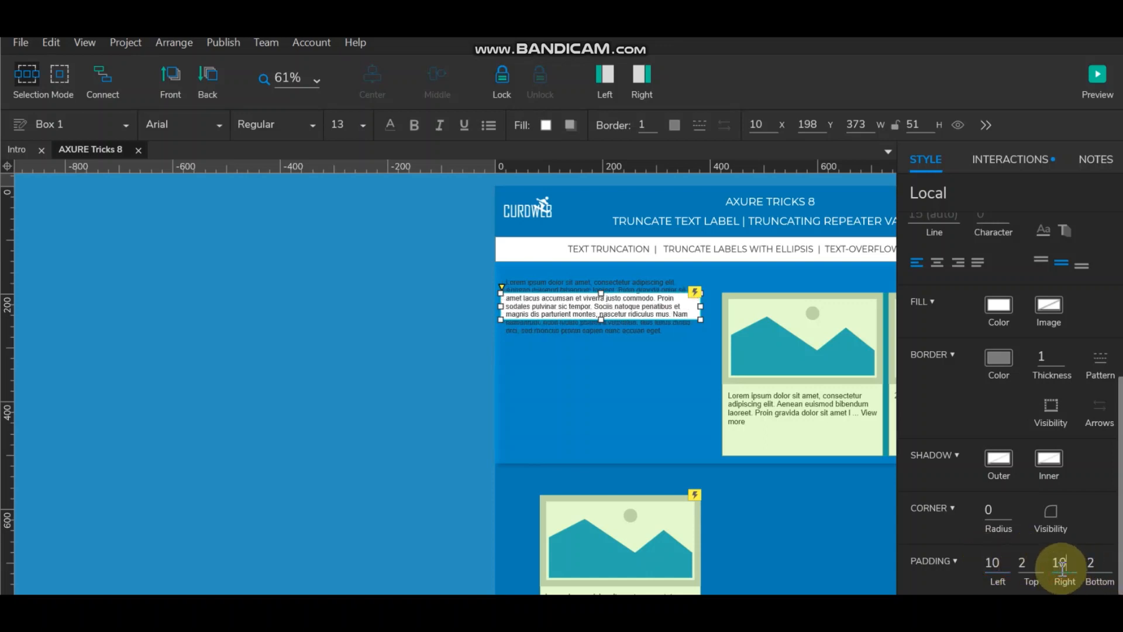
pyautogui.click(376, 423)
# Step: Preview the page to check the rectangle's text alignment and padding, and return to Axure RP
pyautogui.click(1098, 77)
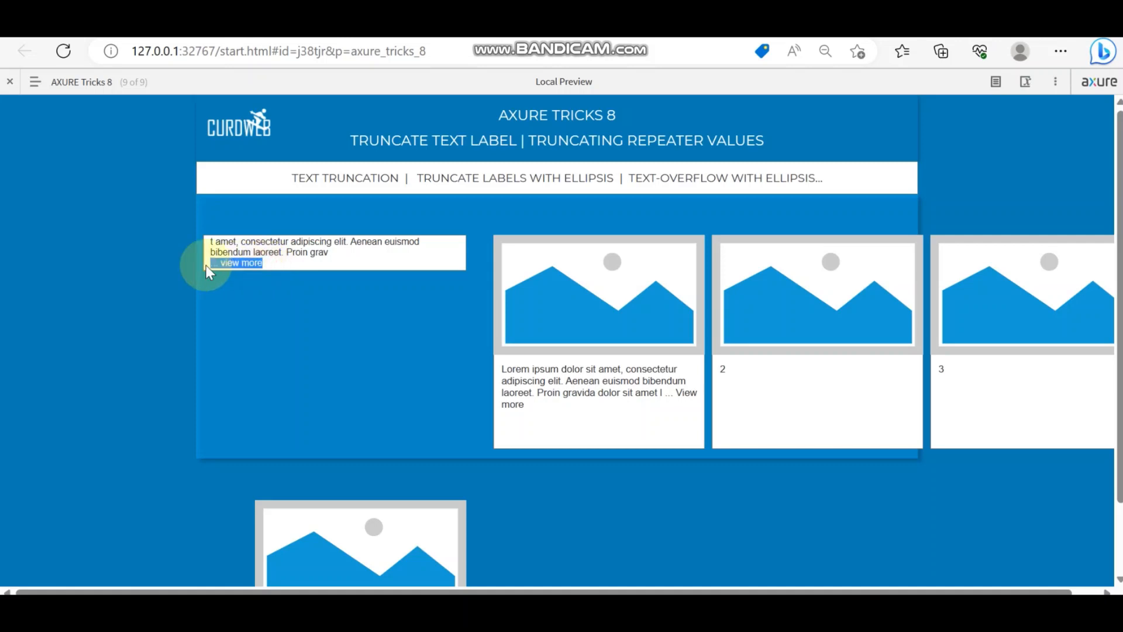
pyautogui.click(266, 265)
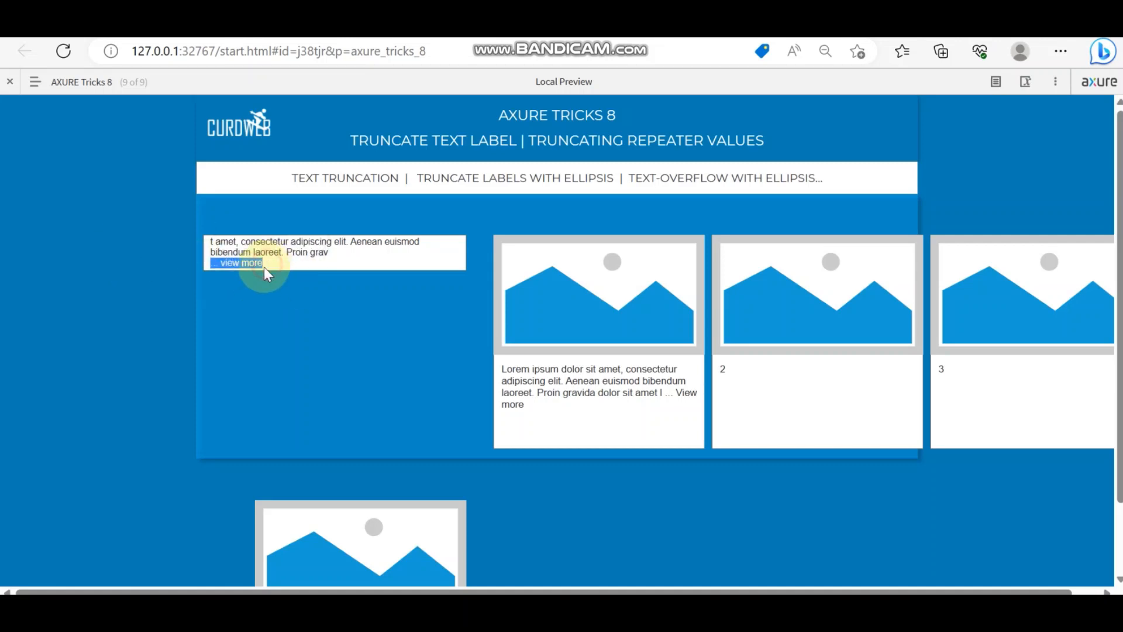
pyautogui.click(529, 608)
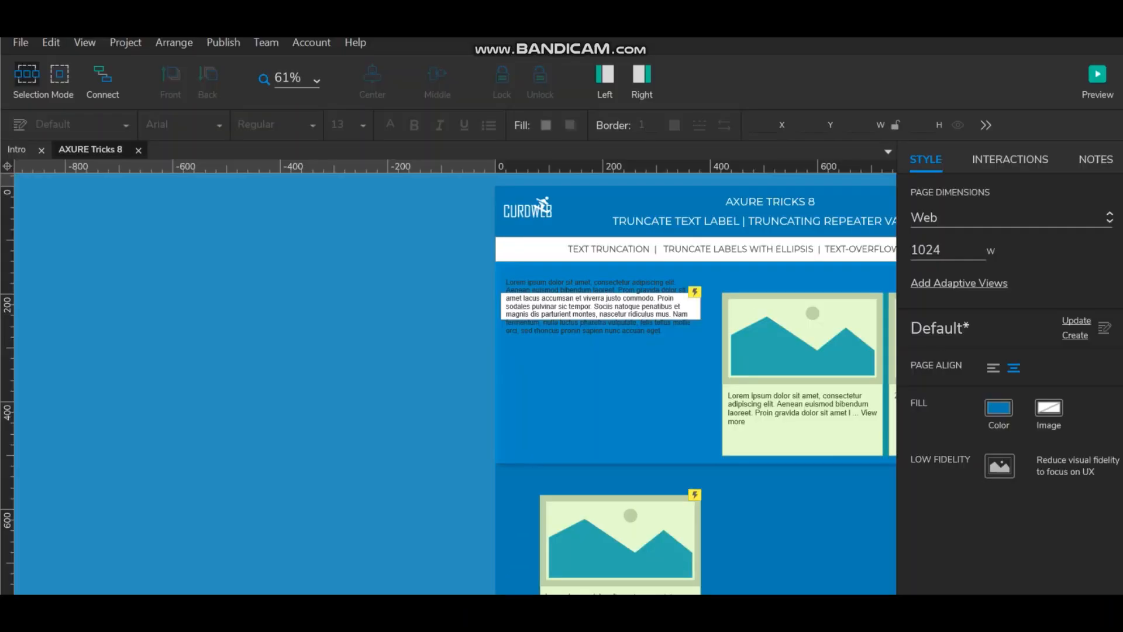
# Step: Review the substring expression in the Local rectangle's Loaded Set Text action, close it without changes, and preview the page
pyautogui.click(650, 304)
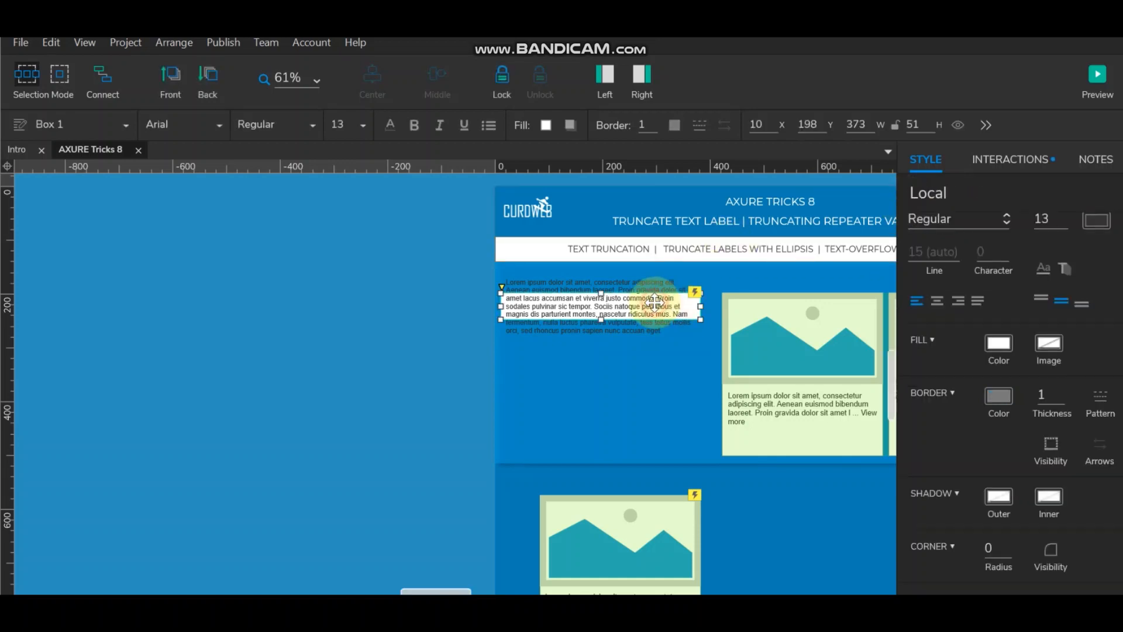
pyautogui.click(1011, 166)
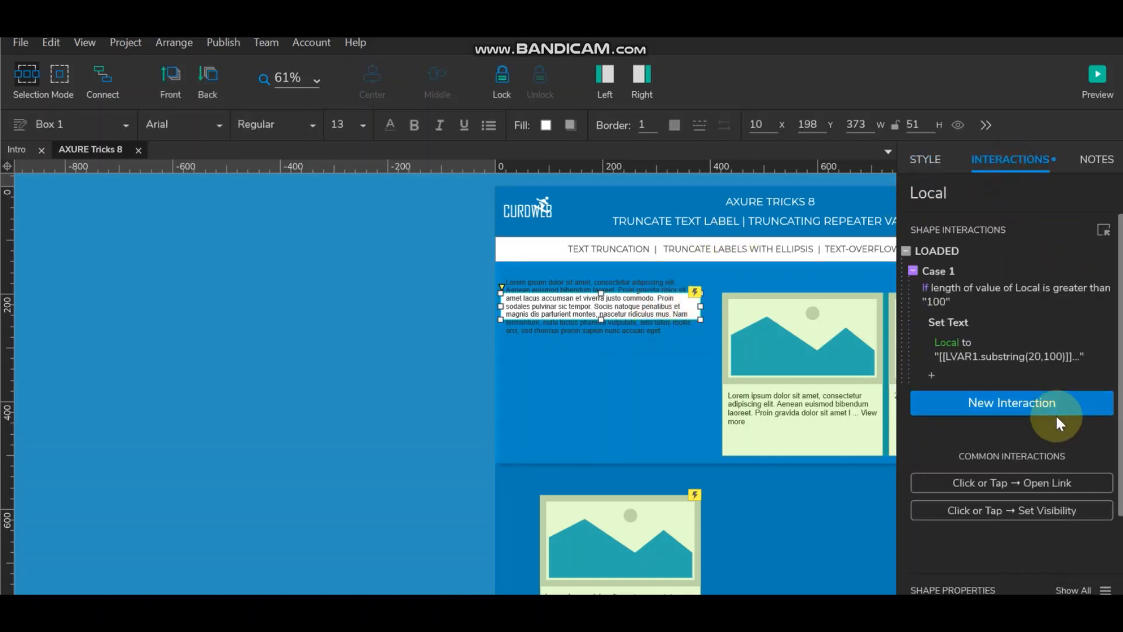
pyautogui.click(978, 356)
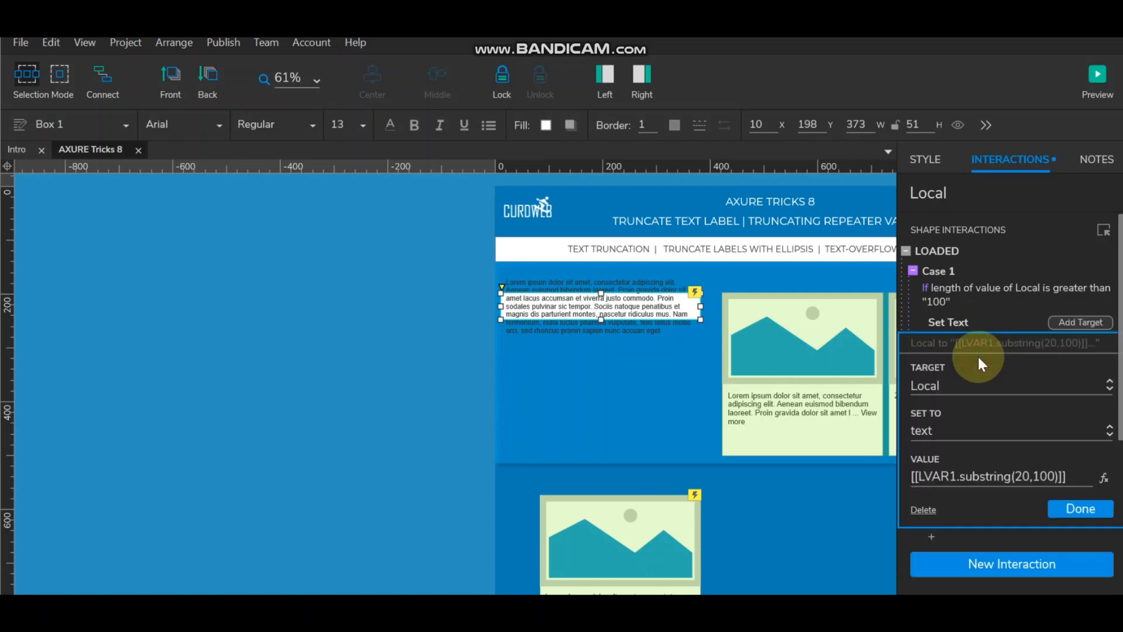
pyautogui.click(1104, 479)
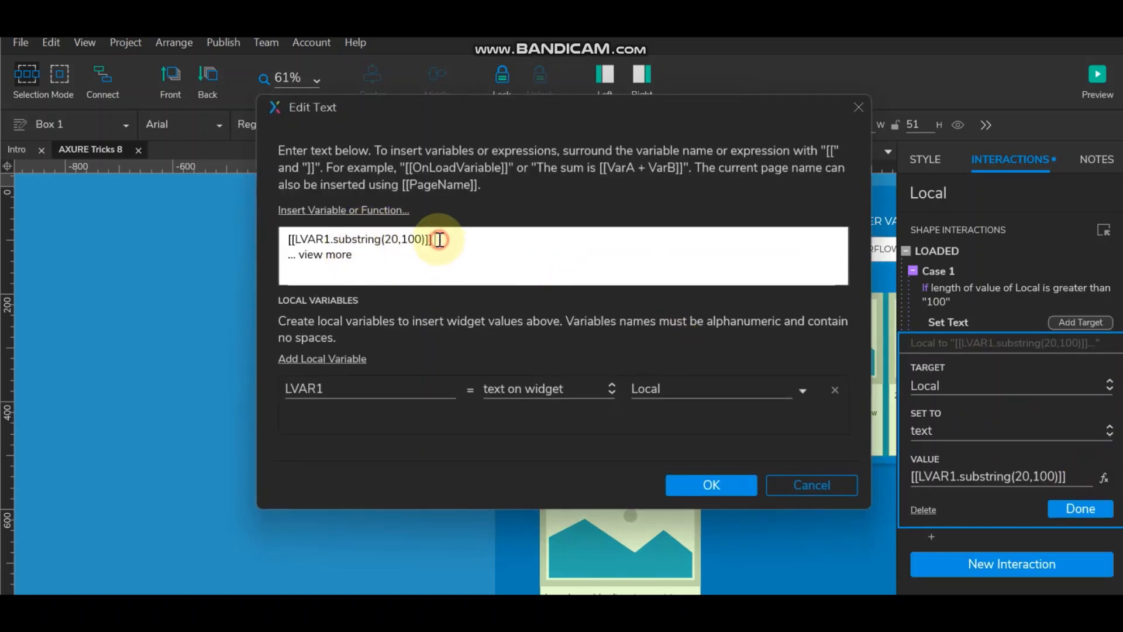
pyautogui.moveTo(440, 240); pyautogui.dragTo(367, 239)
pyautogui.moveTo(435, 244); pyautogui.dragTo(317, 249)
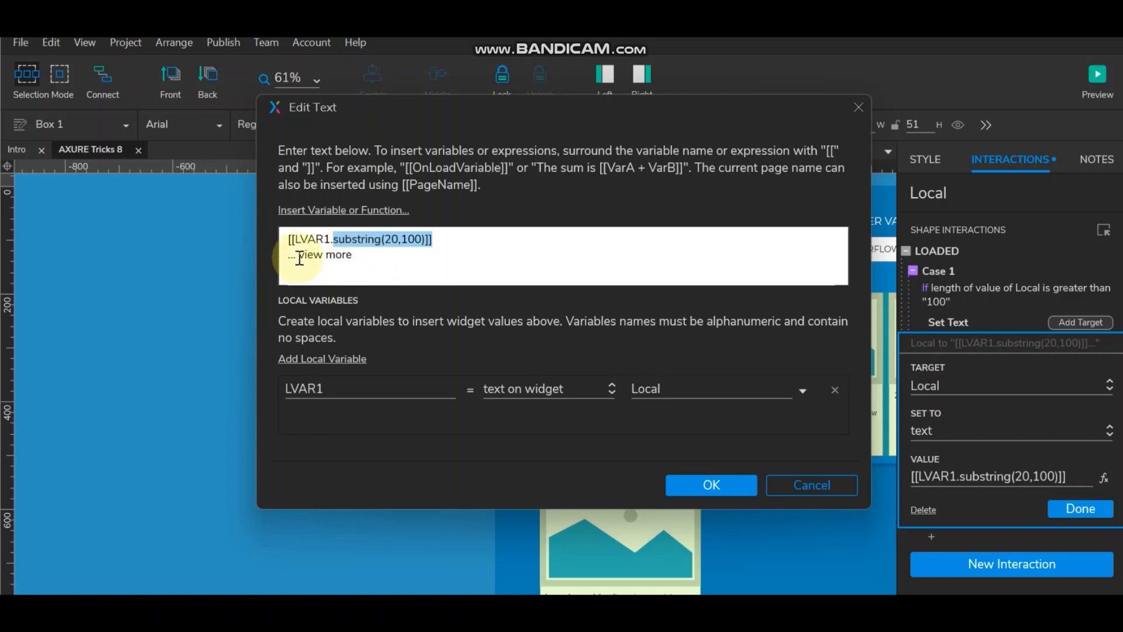
pyautogui.click(740, 481)
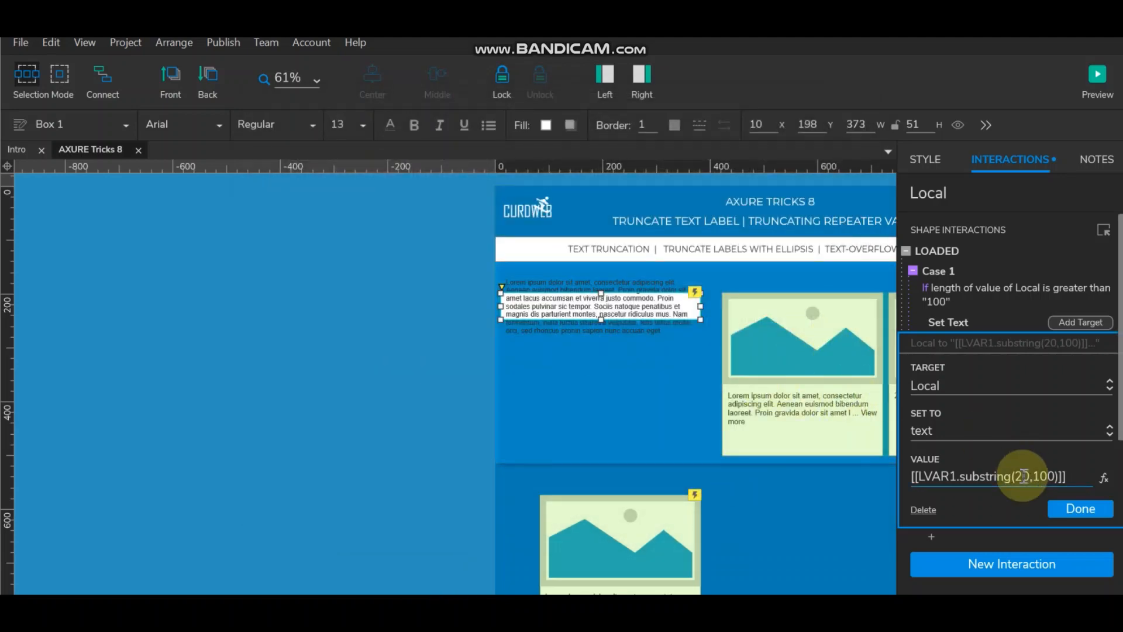
pyautogui.moveTo(462, 589); pyautogui.dragTo(475, 589)
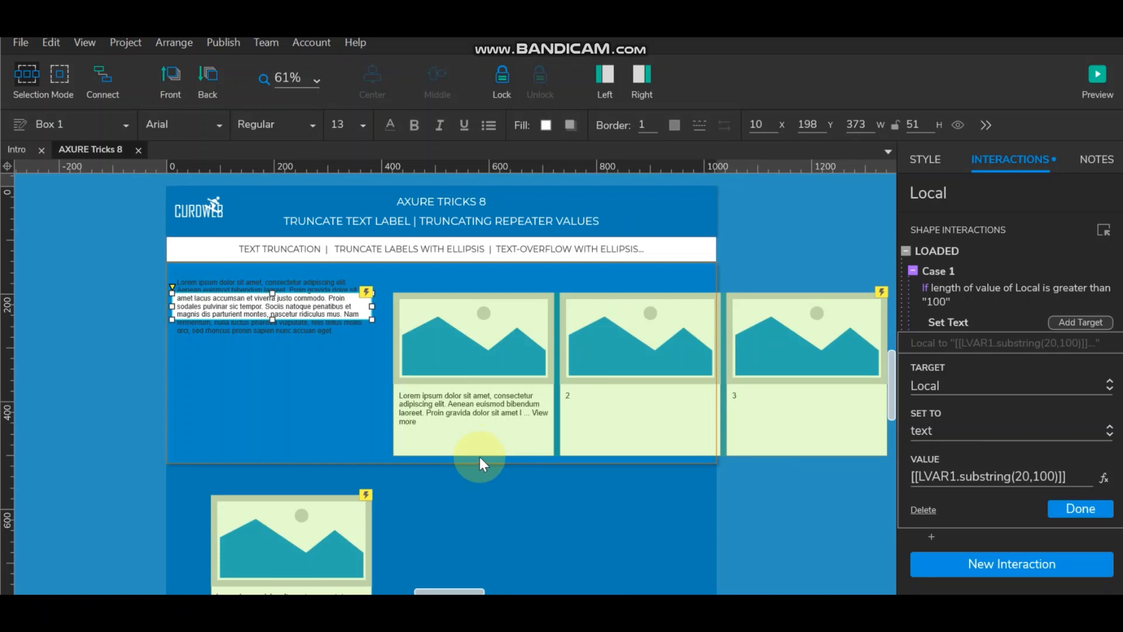
pyautogui.click(1079, 507)
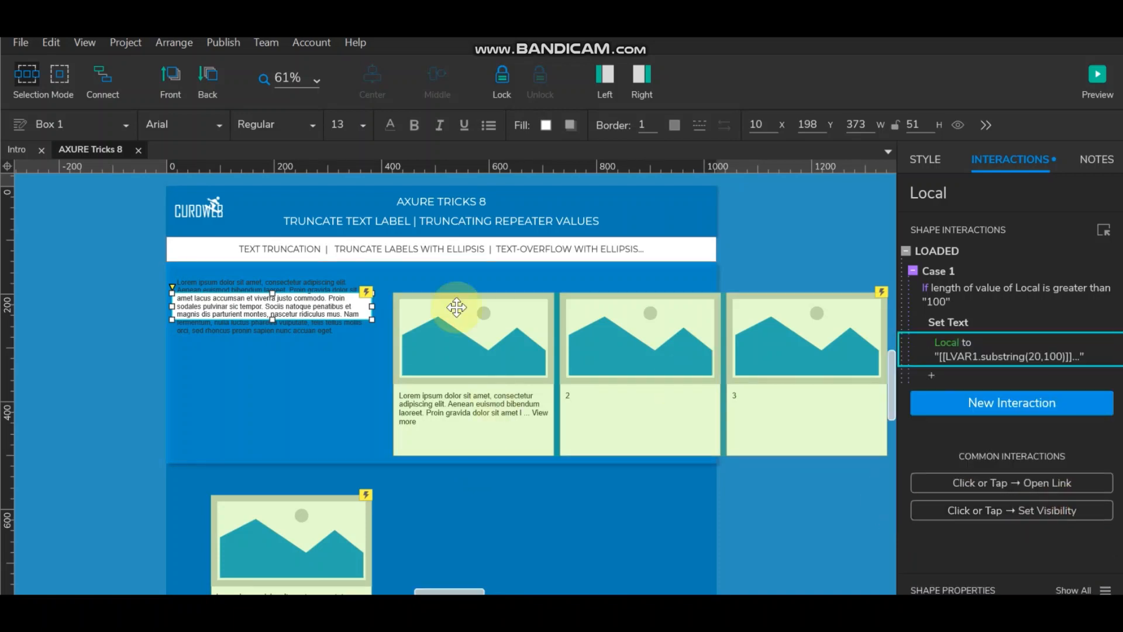
pyautogui.click(1098, 75)
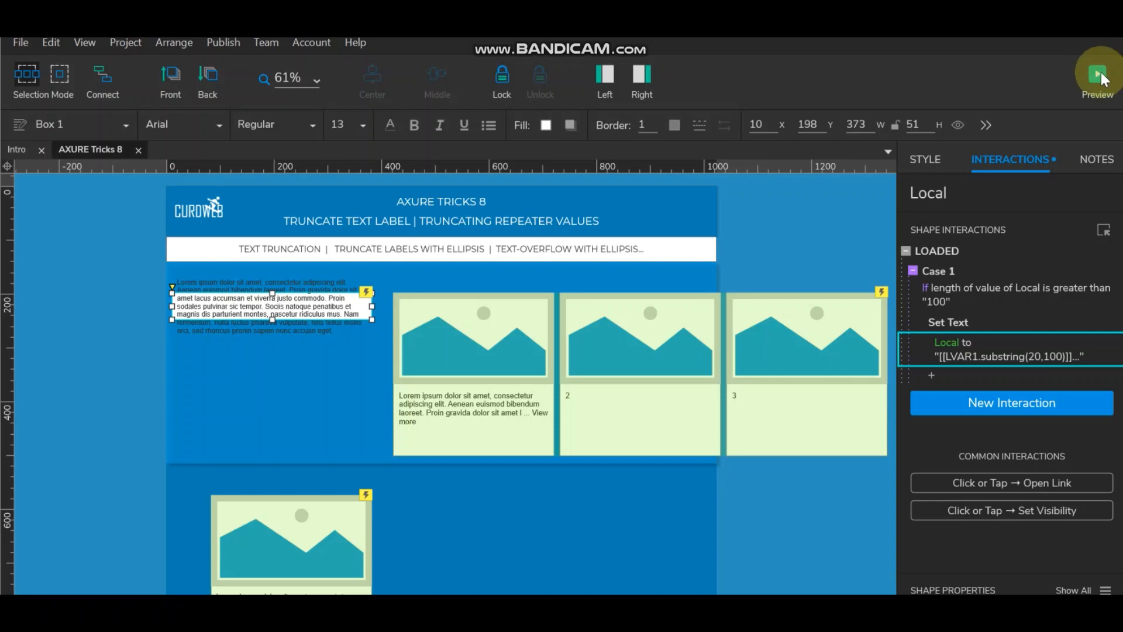